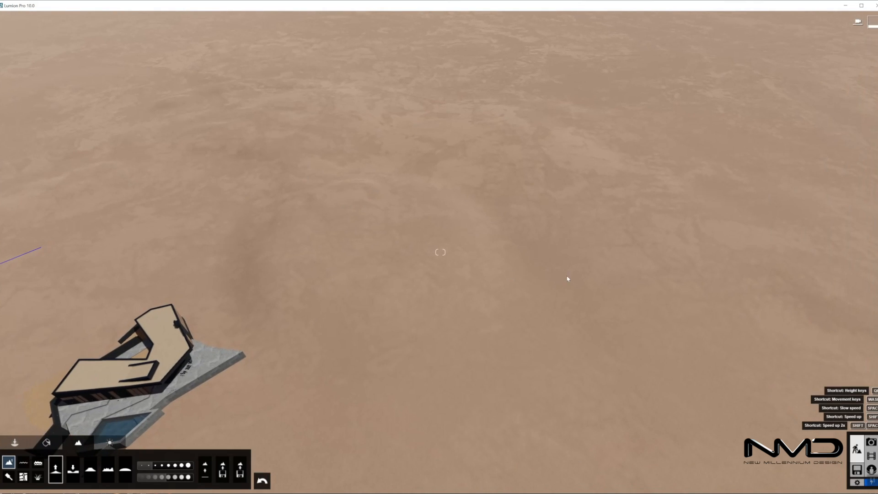
Step: Raise the flat terrain into soft dunes in the open sand and in front of the house's stone terrace
{"action": "left_click_drag", "start_coordinate": [473, 408], "coordinate": [552, 398]}
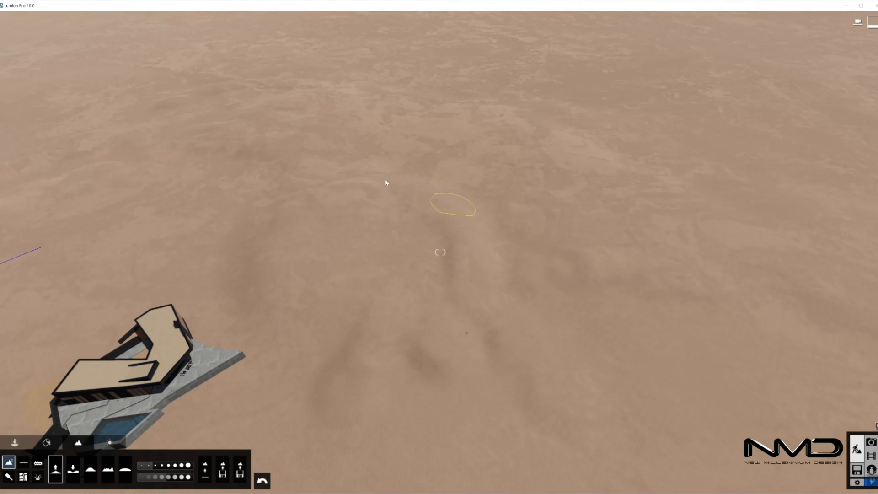
{"action": "mouse_move", "coordinate": [168, 262]}
{"action": "right_mouse_down"}
{"action": "mouse_move", "coordinate": [238, 316]}
{"action": "mouse_move", "coordinate": [293, 297]}
{"action": "mouse_move", "coordinate": [360, 321]}
{"action": "right_mouse_up"}
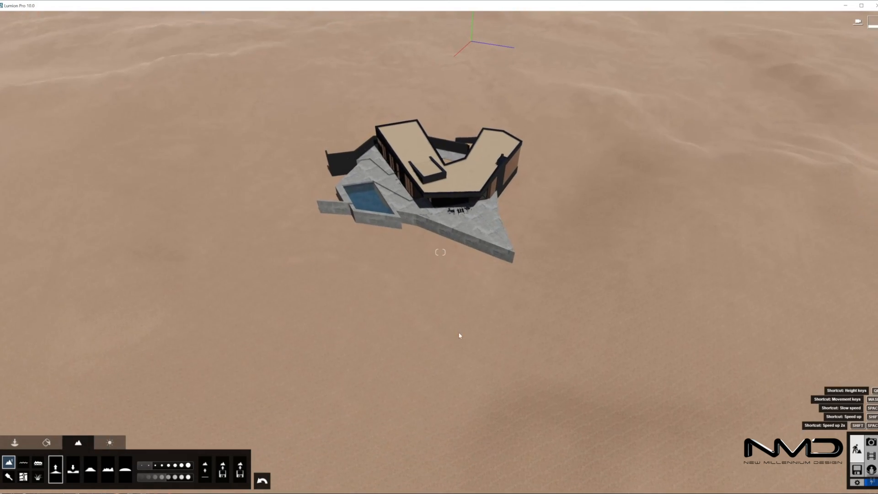
{"action": "left_click_drag", "start_coordinate": [403, 295], "coordinate": [456, 288]}
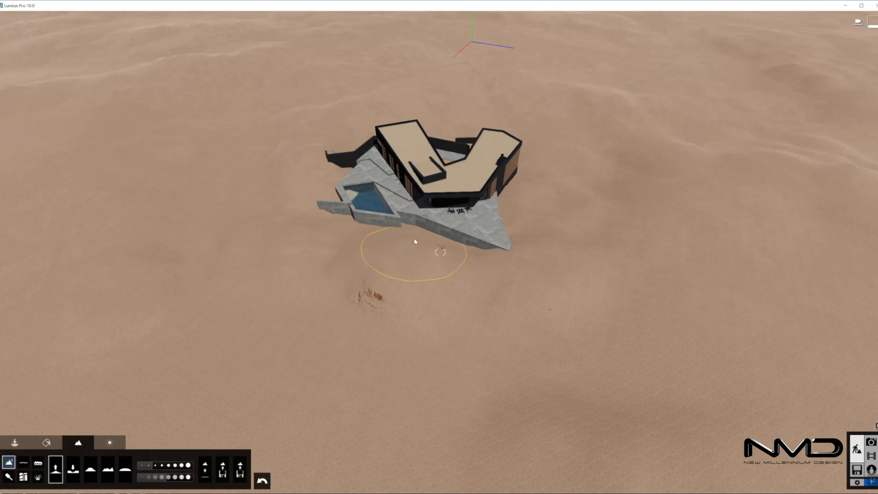
Step: Raise further dune ridges in the open desert beyond the pool side of the house
{"action": "right_click_drag", "start_coordinate": [469, 377], "coordinate": [218, 157]}
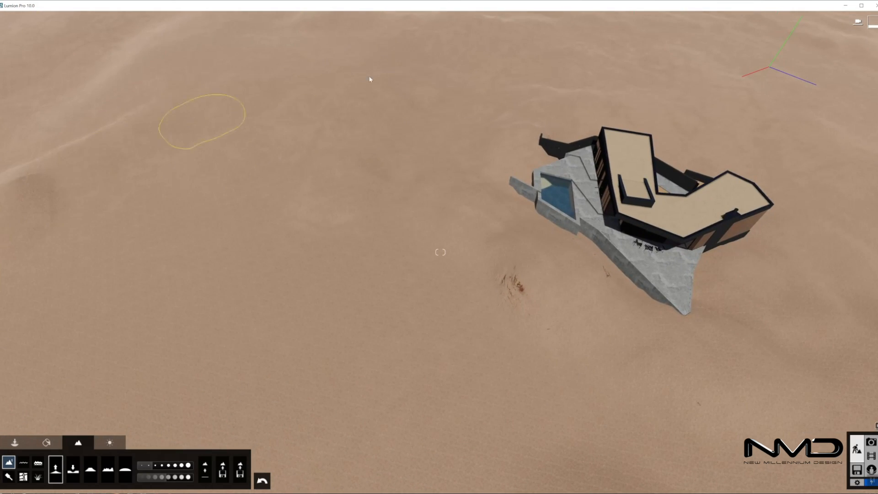
{"action": "right_click_drag", "start_coordinate": [523, 101], "coordinate": [333, 101]}
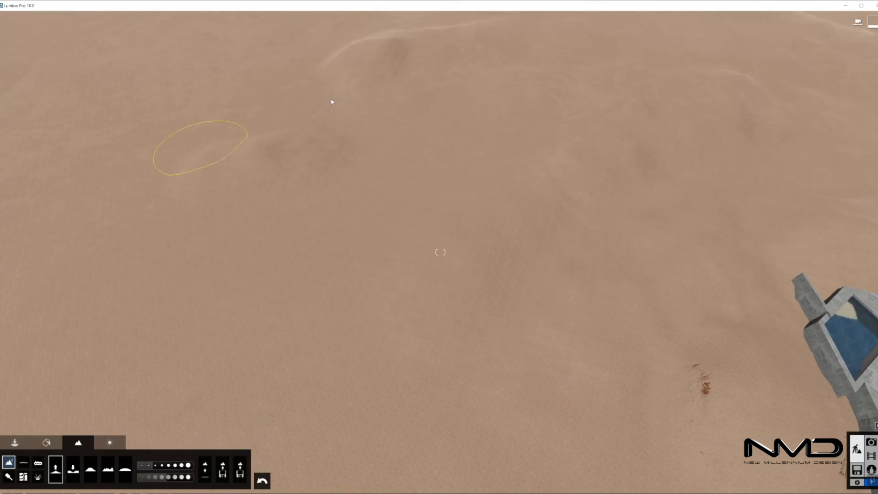
{"action": "key", "text": "s"}
{"action": "right_click_drag", "start_coordinate": [525, 99], "coordinate": [329, 101]}
{"action": "right_click_drag", "start_coordinate": [328, 357], "coordinate": [308, 127]}
{"action": "left_click_drag", "start_coordinate": [308, 127], "coordinate": [282, 119]}
{"action": "right_click_drag", "start_coordinate": [281, 120], "coordinate": [322, 274]}
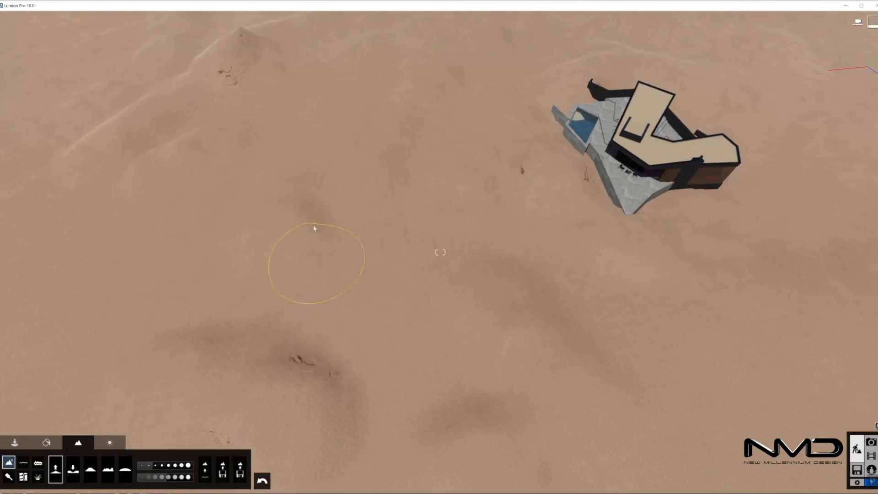
Step: Smooth the raised dunes and lower the terrain around the house's terrace into a natural hollow
{"action": "right_click_drag", "start_coordinate": [441, 359], "coordinate": [367, 149]}
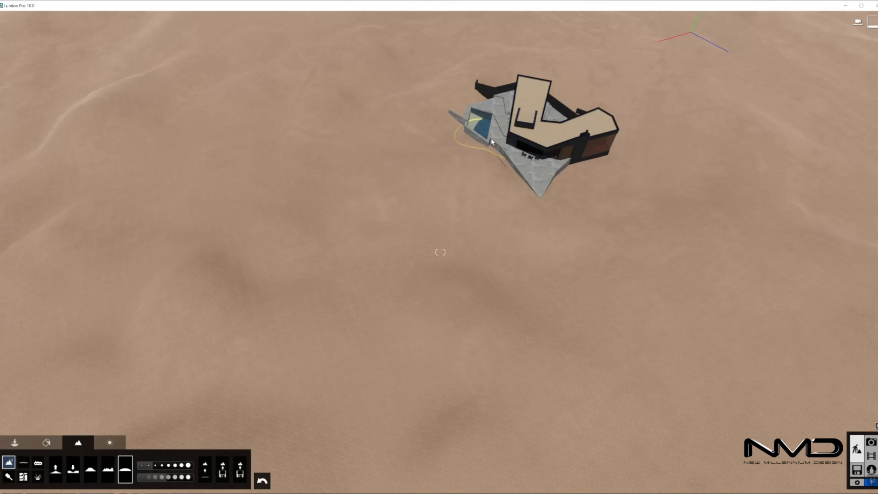
{"action": "right_click_drag", "start_coordinate": [446, 370], "coordinate": [556, 177]}
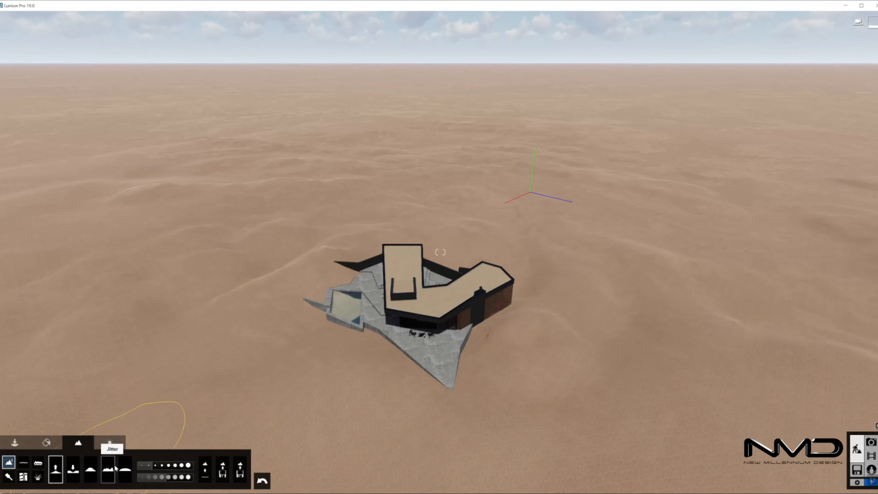
{"action": "right_click_drag", "start_coordinate": [552, 332], "coordinate": [640, 338]}
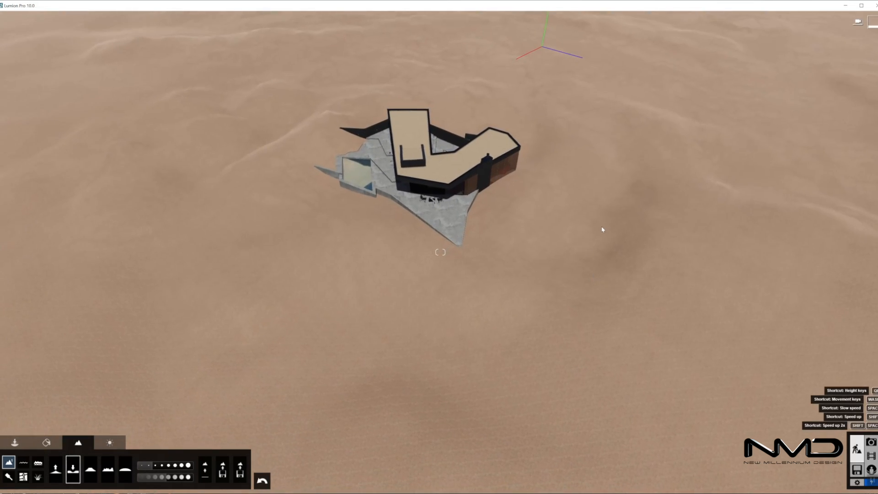
{"action": "left_click", "coordinate": [595, 252]}
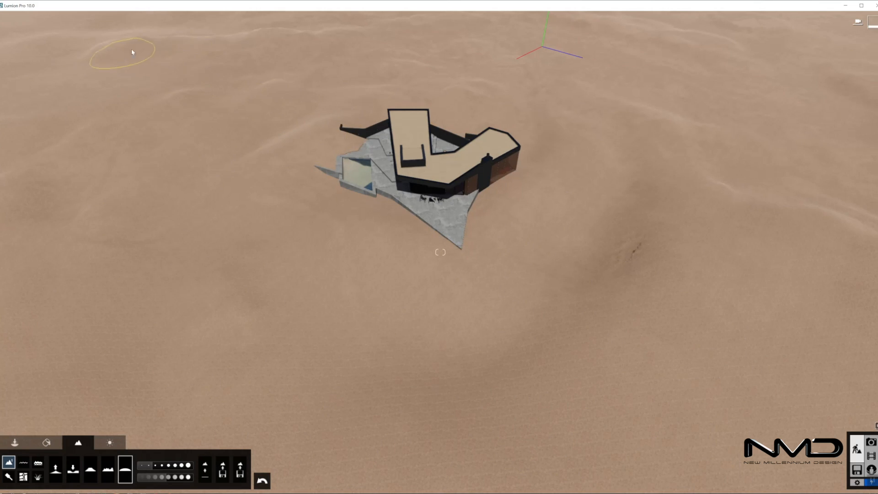
{"action": "right_click_drag", "start_coordinate": [665, 362], "coordinate": [673, 330]}
{"action": "key", "text": "w"}
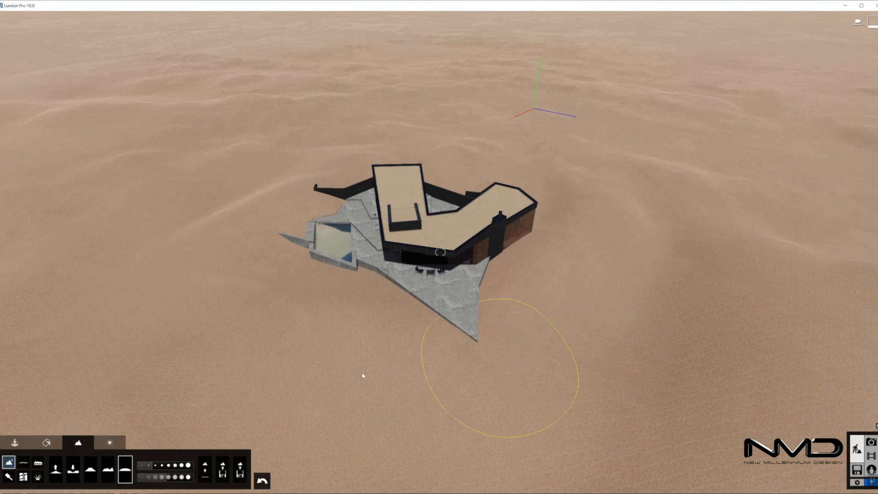
Step: Place four Rocks MiddlePeak 001 formations from the Nature library's rocks category in the desert beside and behind the house
{"action": "left_click", "coordinate": [27, 446]}
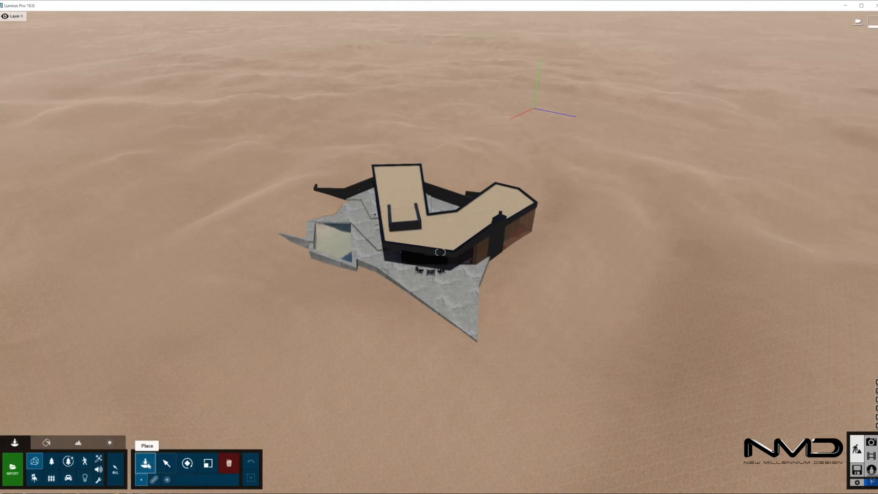
{"action": "left_click", "coordinate": [146, 464]}
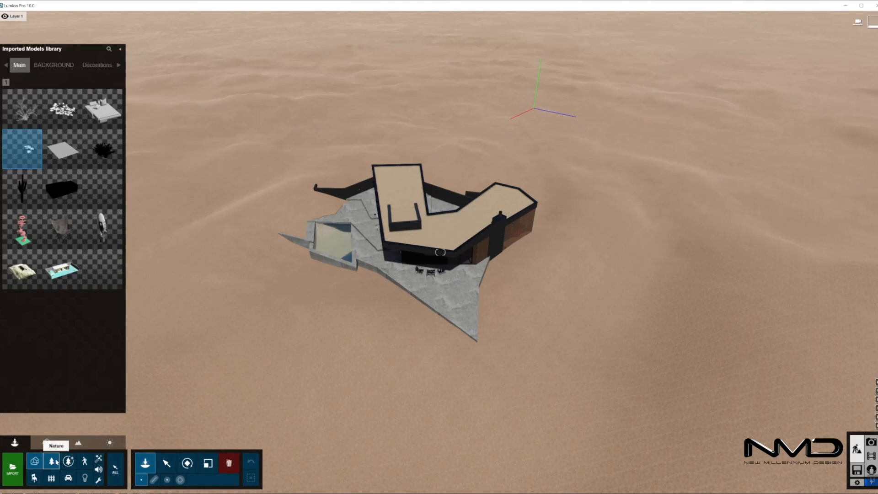
{"action": "left_click", "coordinate": [55, 462]}
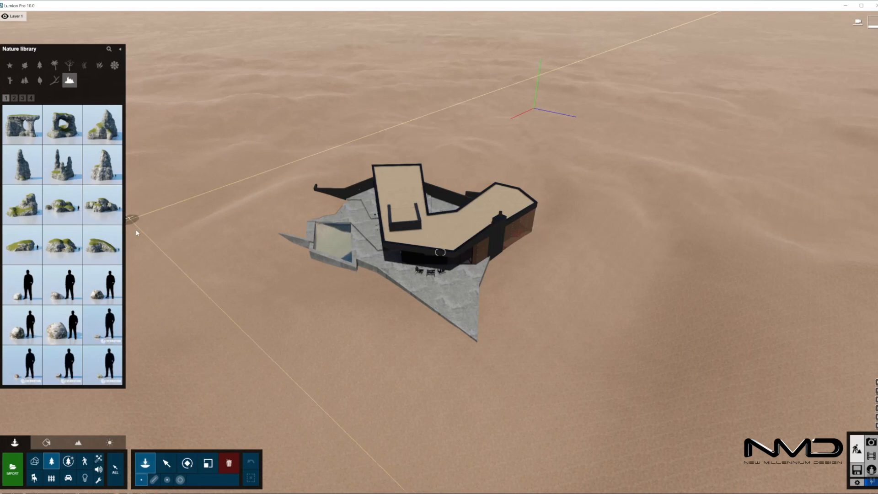
{"action": "left_click", "coordinate": [102, 165]}
{"action": "left_click", "coordinate": [267, 188]}
{"action": "right_click_drag", "start_coordinate": [268, 194], "coordinate": [426, 274]}
{"action": "left_click", "coordinate": [686, 218]}
{"action": "left_click", "coordinate": [177, 208]}
{"action": "right_click_drag", "start_coordinate": [508, 242], "coordinate": [604, 279]}
{"action": "left_click", "coordinate": [320, 126]}
{"action": "right_click_drag", "start_coordinate": [359, 153], "coordinate": [295, 130]}
{"action": "left_click", "coordinate": [352, 173]}
Step: Select all Rocks MiddlePeak 001 formations, randomize them and sink them into the sand so mainly their tips protrude
{"action": "key", "text": "Escape"}
{"action": "left_click", "coordinate": [487, 176]}
{"action": "left_click", "coordinate": [759, 89]}
{"action": "left_click", "coordinate": [736, 72]}
{"action": "left_click", "coordinate": [725, 90]}
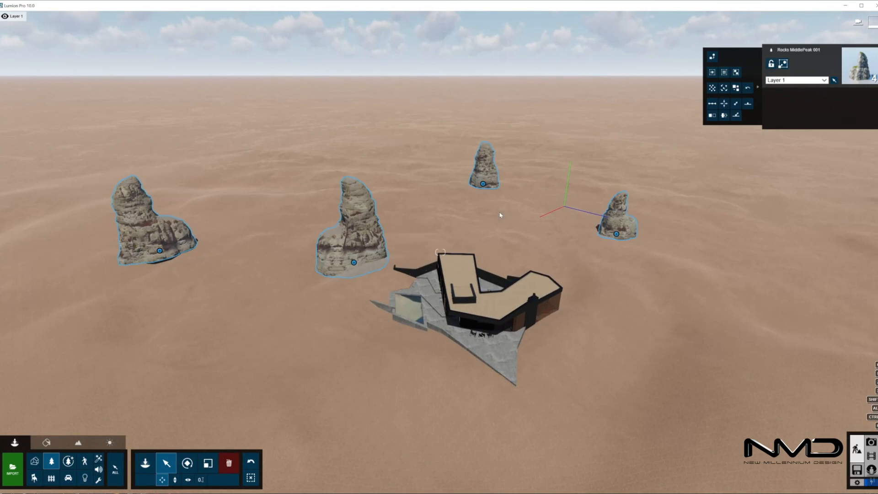
{"action": "left_click_drag", "start_coordinate": [610, 234], "coordinate": [586, 432]}
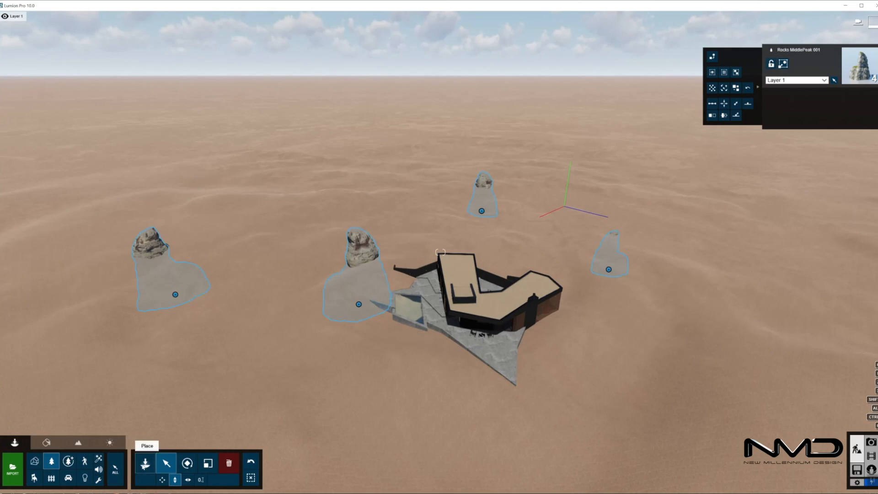
Step: Place two Rocks MiddlePeak 002 formations behind the house, one on each side
{"action": "left_click", "coordinate": [145, 463]}
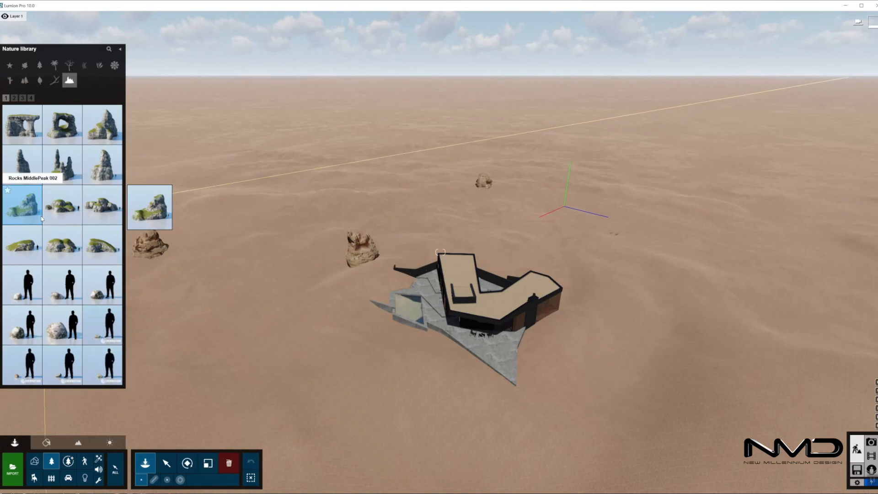
{"action": "left_click", "coordinate": [397, 229]}
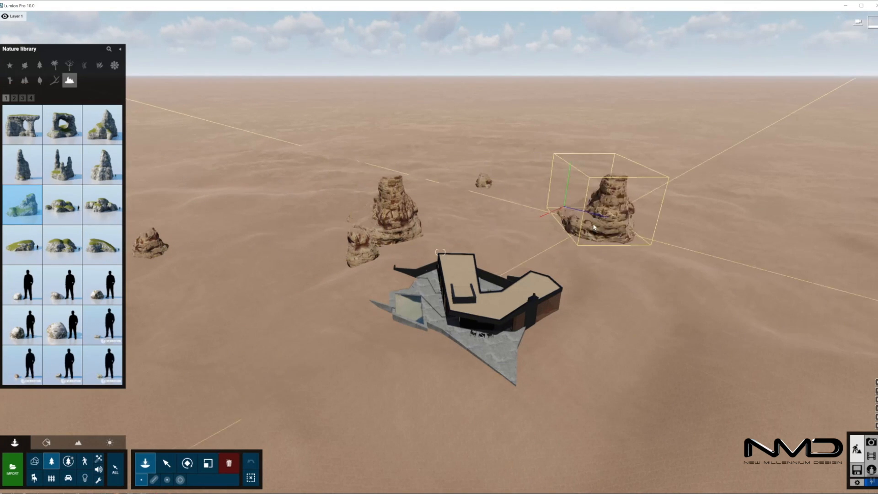
{"action": "left_click", "coordinate": [566, 209]}
Step: Scatter Rocks MiddleStones 001 clusters in the sand on both sides of the house and behind it
{"action": "left_click", "coordinate": [62, 205]}
{"action": "left_click", "coordinate": [337, 277]}
{"action": "left_click", "coordinate": [254, 285]}
{"action": "left_click", "coordinate": [247, 389]}
{"action": "left_click", "coordinate": [662, 277]}
{"action": "left_click", "coordinate": [563, 241]}
{"action": "left_click", "coordinate": [518, 222]}
{"action": "left_click", "coordinate": [558, 264]}
{"action": "left_click", "coordinate": [205, 217]}
{"action": "left_click", "coordinate": [163, 302]}
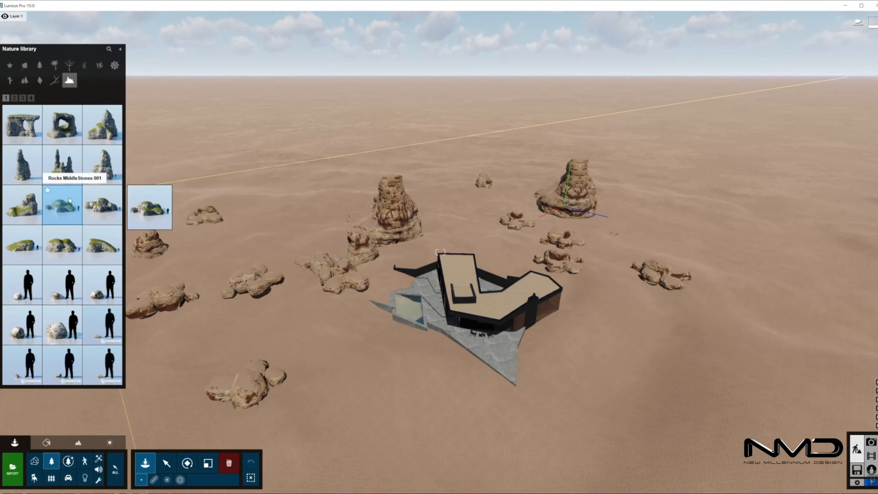
Step: Add eight Rocks MiddleStones 002 clusters among the existing rocks, in front of, beside and behind the house
{"action": "left_click", "coordinate": [102, 214]}
{"action": "left_click", "coordinate": [279, 238]}
{"action": "left_click", "coordinate": [293, 312]}
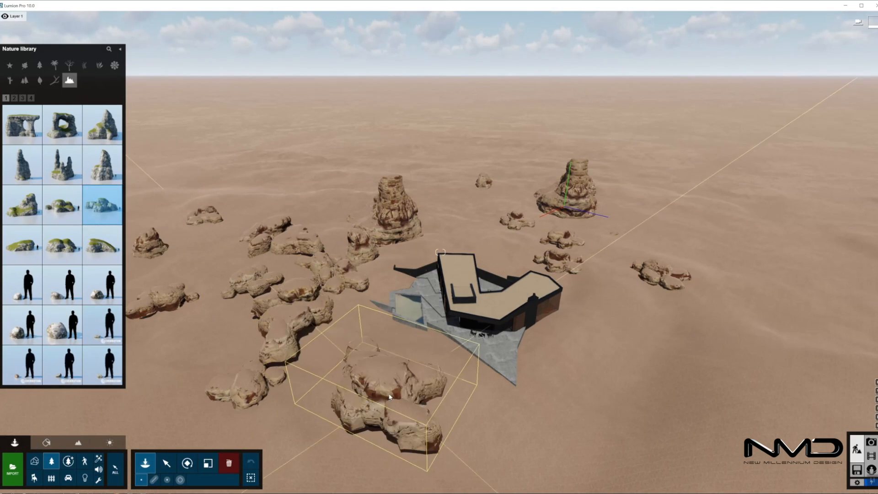
{"action": "left_click", "coordinate": [389, 398]}
{"action": "left_click", "coordinate": [675, 333]}
{"action": "left_click", "coordinate": [640, 261]}
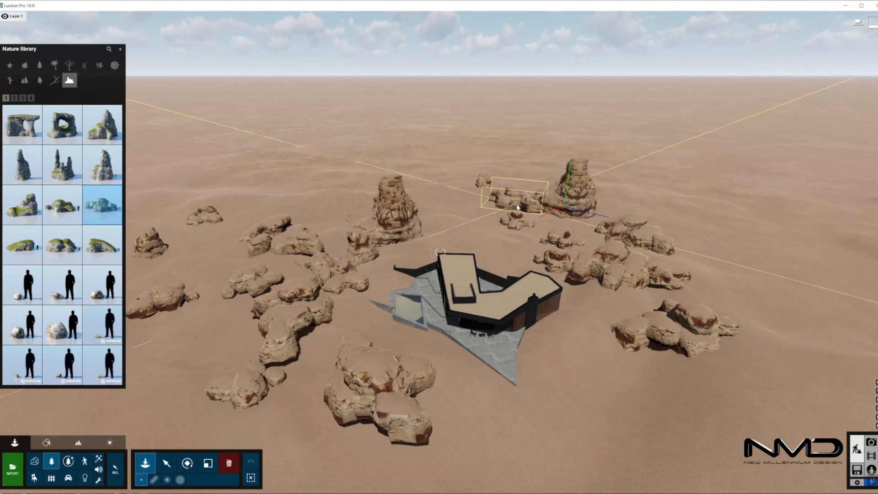
{"action": "left_click", "coordinate": [307, 212]}
Step: Add eight low, flat Rocks Middle 001 boulders in the gaps of the rock ring around the house
{"action": "left_click", "coordinate": [22, 244]}
{"action": "left_click", "coordinate": [222, 339]}
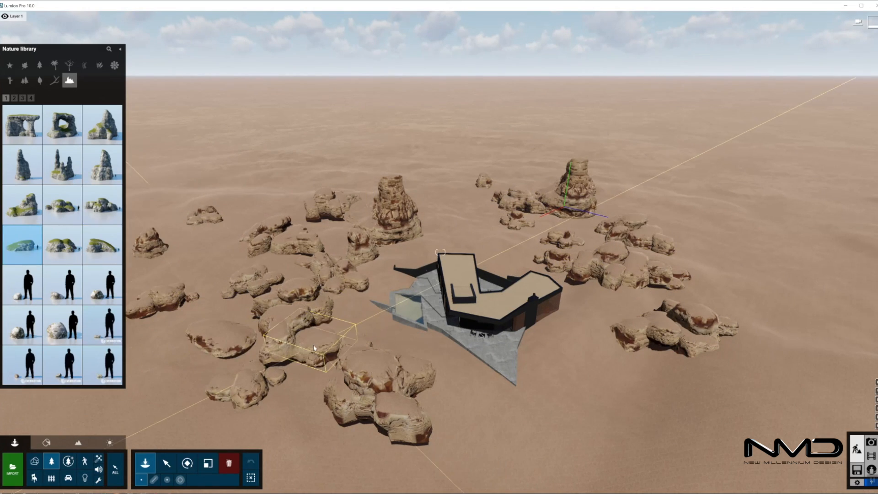
{"action": "left_click", "coordinate": [455, 438]}
{"action": "left_click", "coordinate": [633, 382]}
{"action": "left_click", "coordinate": [707, 363]}
{"action": "left_click", "coordinate": [700, 297]}
{"action": "left_click", "coordinate": [510, 243]}
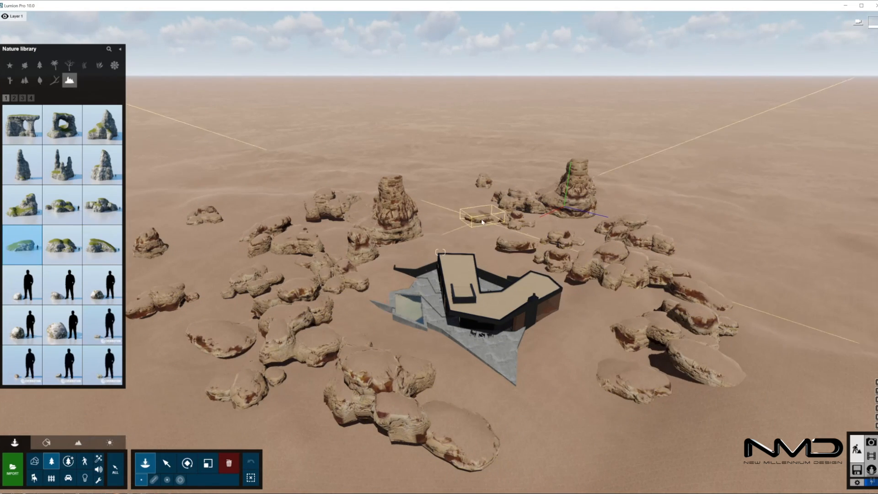
{"action": "left_click", "coordinate": [476, 216]}
Step: Add Rocks Middle 002 boulders to fill out the rock ring on both sides of the house and behind it
{"action": "left_click", "coordinate": [69, 249]}
{"action": "left_click", "coordinate": [197, 304]}
{"action": "left_click", "coordinate": [151, 247]}
{"action": "left_click", "coordinate": [213, 253]}
{"action": "left_click", "coordinate": [271, 217]}
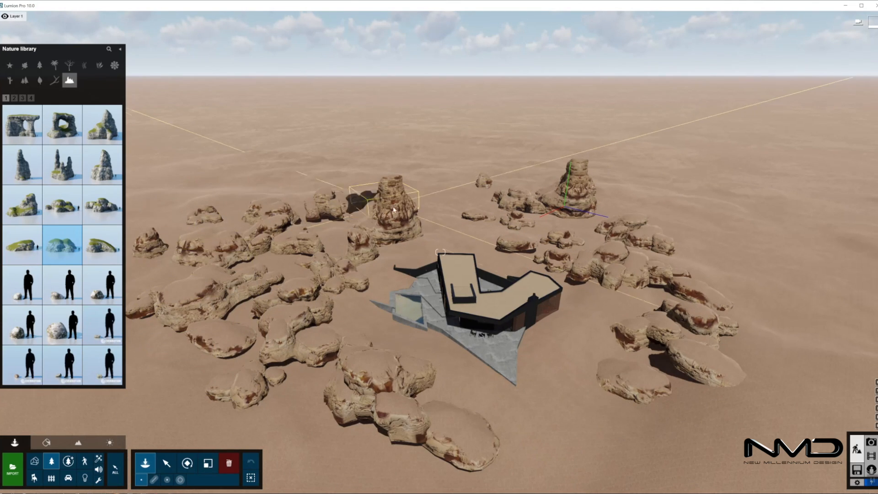
{"action": "left_click", "coordinate": [431, 203]}
{"action": "left_click", "coordinate": [603, 234]}
{"action": "left_click", "coordinate": [705, 268]}
{"action": "left_click", "coordinate": [682, 229]}
{"action": "left_click", "coordinate": [641, 206]}
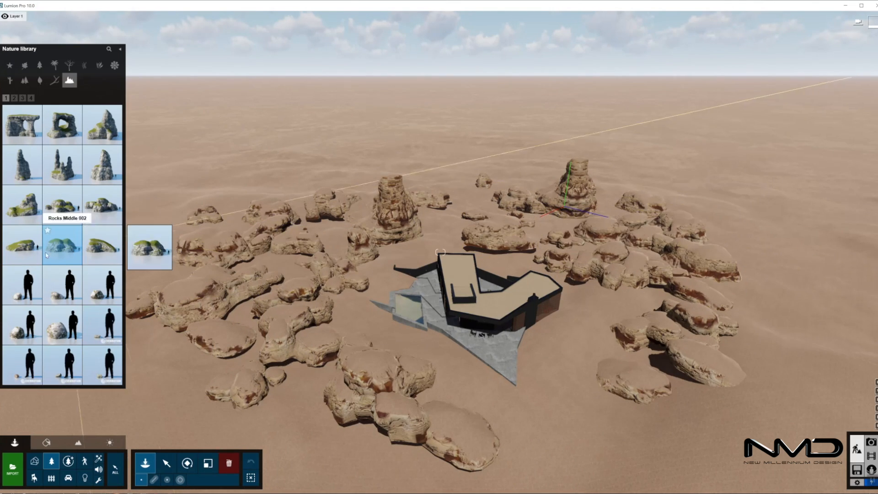
Step: Place seven large Rocks Middle 003 boulders along the outer edge of the rock ring and in the foreground
{"action": "left_click", "coordinate": [103, 246]}
{"action": "left_click", "coordinate": [265, 398]}
{"action": "left_click", "coordinate": [180, 334]}
{"action": "left_click", "coordinate": [173, 251]}
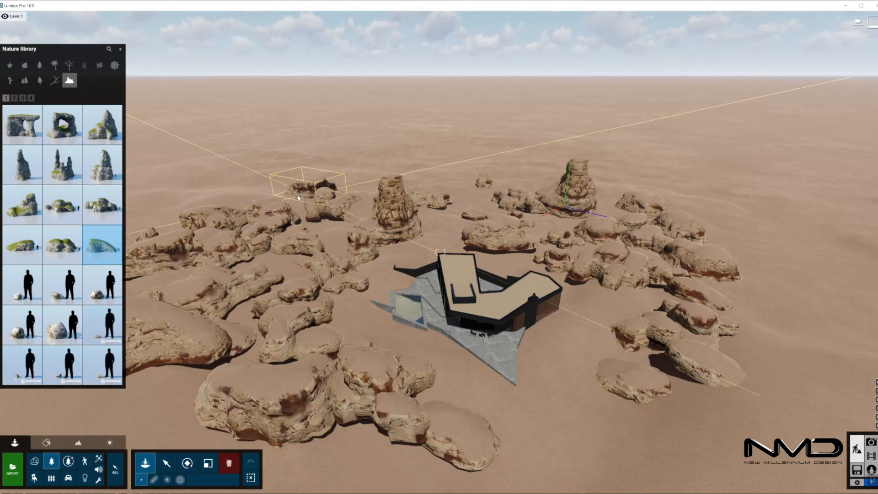
{"action": "left_click", "coordinate": [289, 191]}
{"action": "left_click", "coordinate": [601, 405]}
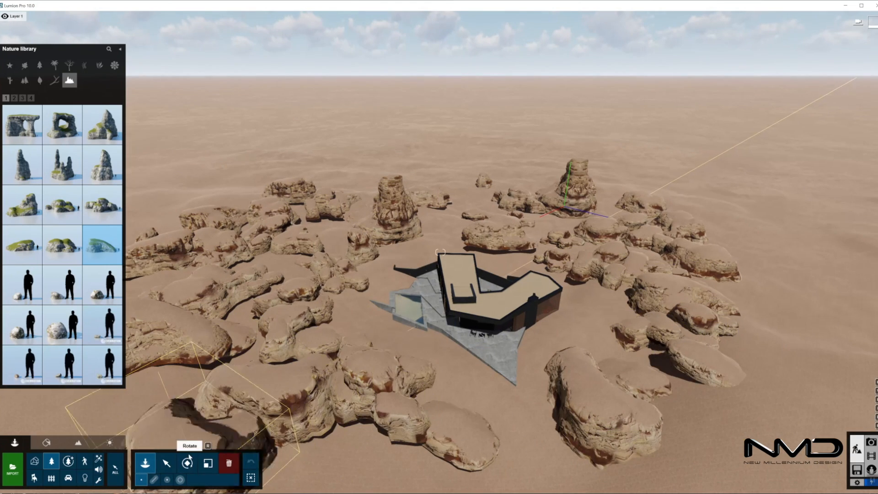
Step: Select all Rocks Middle 003 boulders, randomize their rotation and size, and sink them partly into the sand
{"action": "left_click", "coordinate": [166, 463]}
{"action": "left_click", "coordinate": [736, 73]}
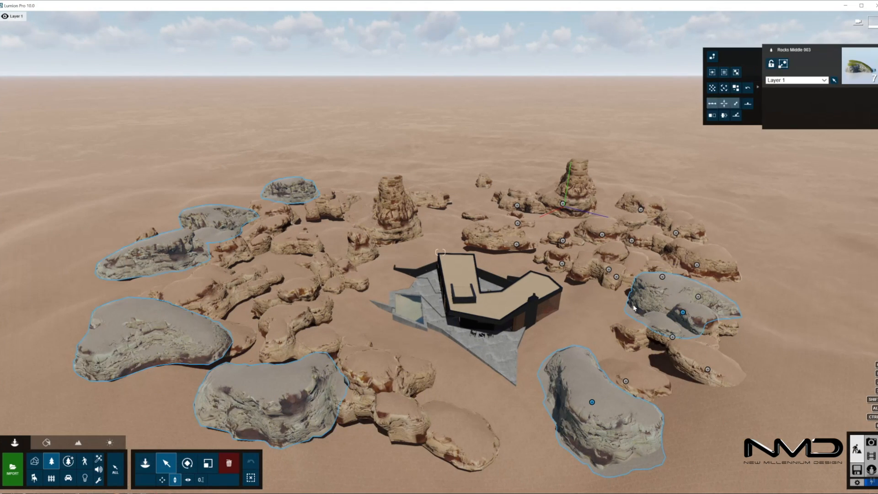
{"action": "left_click", "coordinate": [725, 88]}
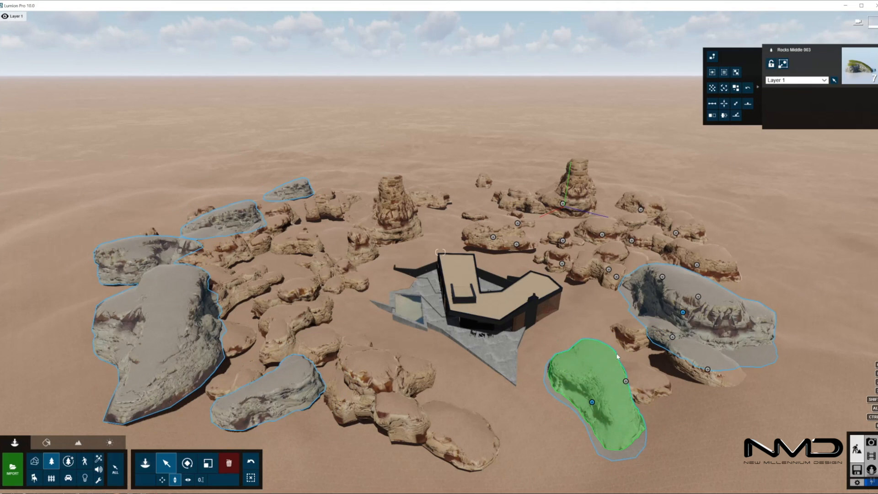
{"action": "left_click_drag", "start_coordinate": [672, 355], "coordinate": [653, 398]}
Step: Select all Rocks Middle 001 boulders, randomize their rotation and size, and lower them into the sand
{"action": "left_click", "coordinate": [453, 432]}
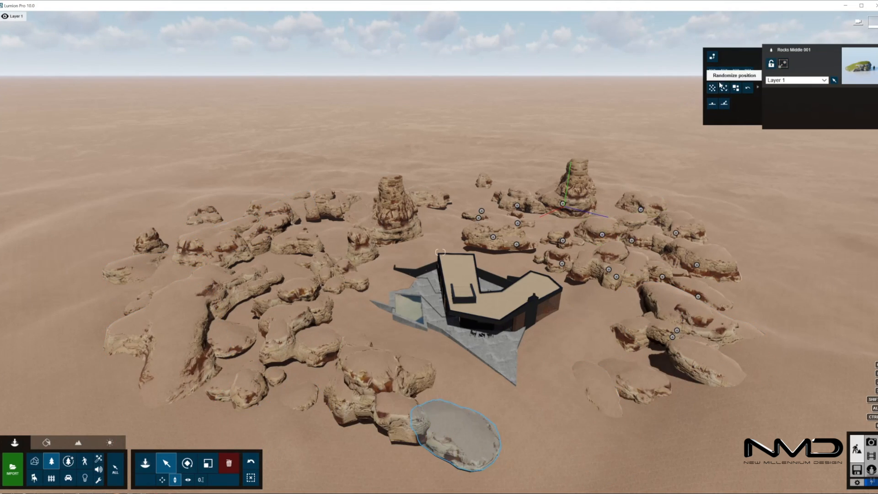
{"action": "left_click", "coordinate": [736, 74]}
{"action": "left_click", "coordinate": [724, 88]}
{"action": "left_click_drag", "start_coordinate": [313, 346], "coordinate": [315, 353]}
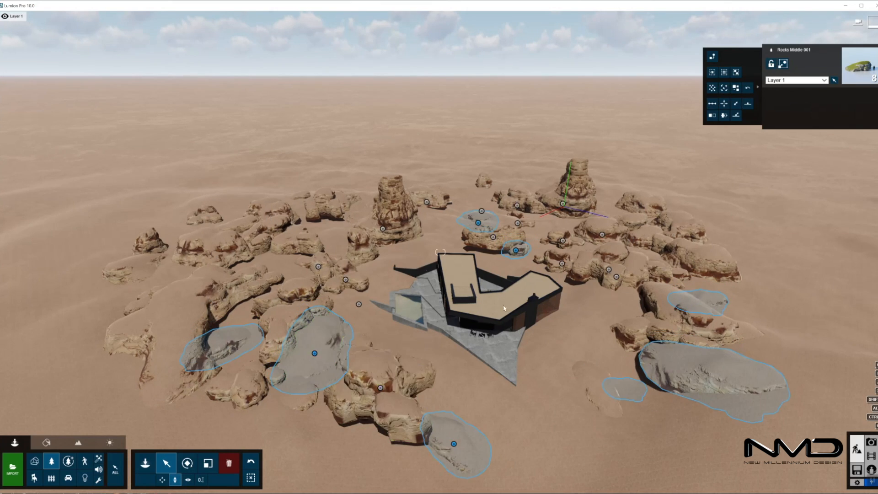
Step: Randomize the Rocks MiddleStones 001 and 002 clusters, and sink them and the tall Rocks MiddlePeak 002 formations deeper into the sand
{"action": "left_click", "coordinate": [736, 73]}
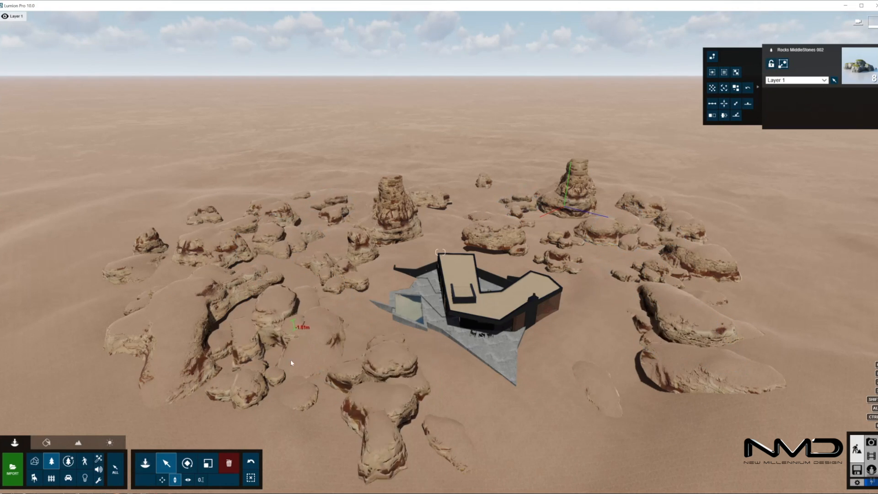
{"action": "left_click", "coordinate": [346, 279]}
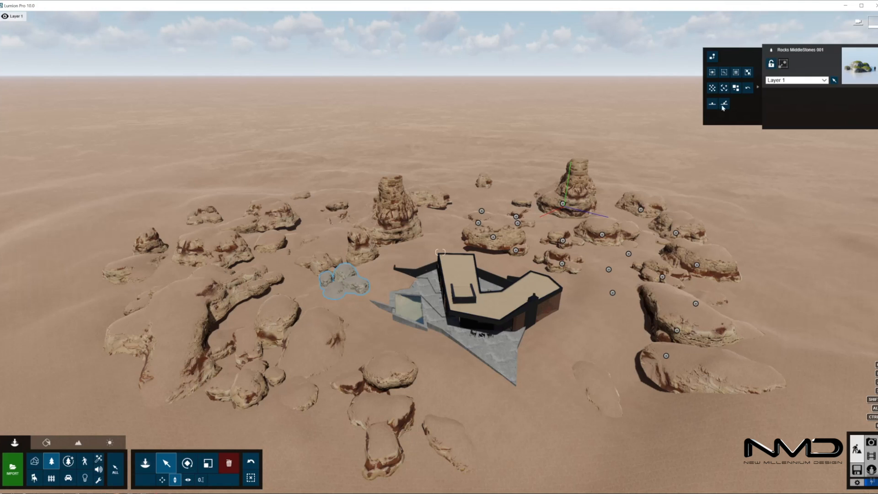
{"action": "left_click", "coordinate": [724, 87]}
{"action": "left_click", "coordinate": [736, 87]}
{"action": "left_click_drag", "start_coordinate": [347, 280], "coordinate": [349, 311]}
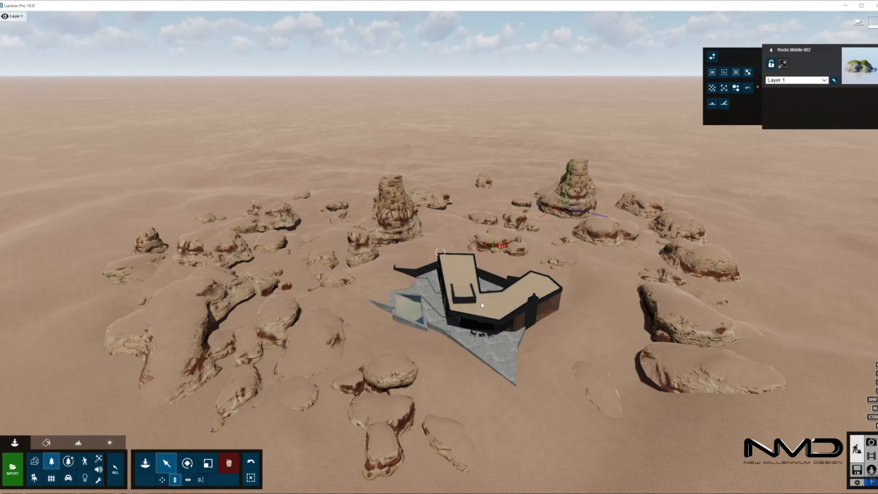
{"action": "left_click_drag", "start_coordinate": [385, 232], "coordinate": [365, 358]}
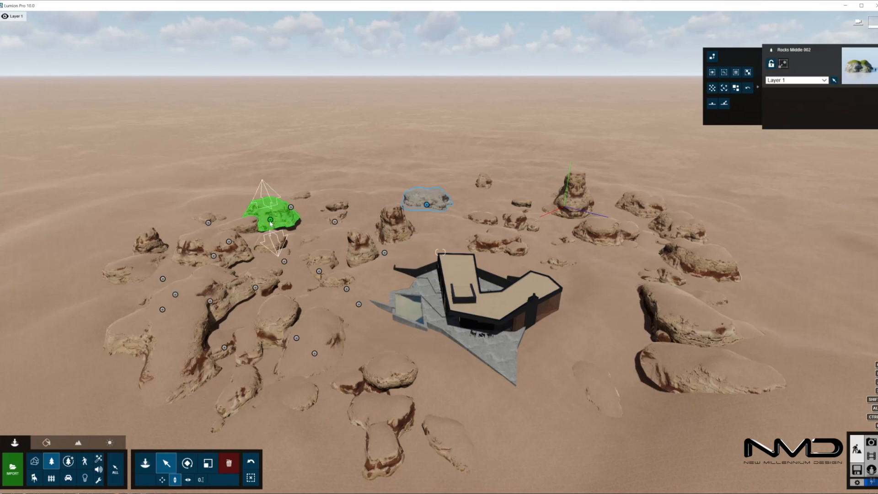
Step: Lower the large boulders on both sides of the house and the Rocks MiddlePeak 001 formations deeper into the sand
{"action": "left_click", "coordinate": [209, 303]}
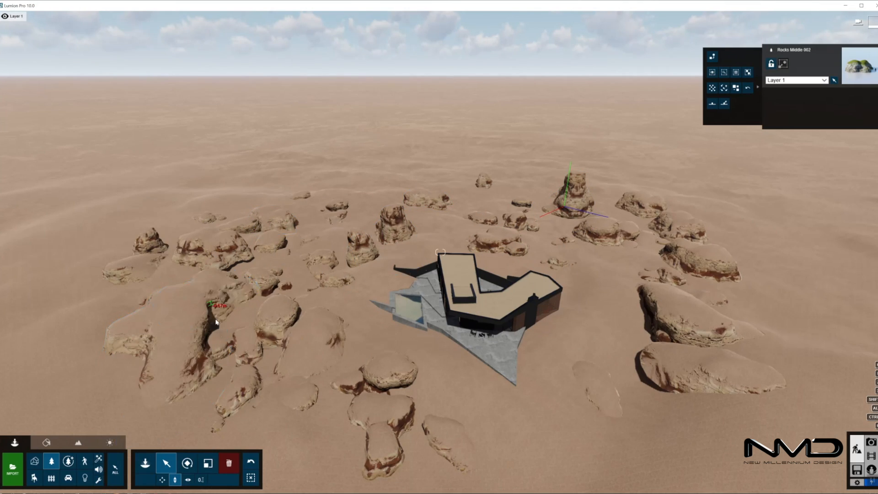
{"action": "left_click_drag", "start_coordinate": [163, 301], "coordinate": [157, 341]}
{"action": "left_click_drag", "start_coordinate": [169, 370], "coordinate": [175, 423]}
{"action": "left_click_drag", "start_coordinate": [214, 257], "coordinate": [216, 305]}
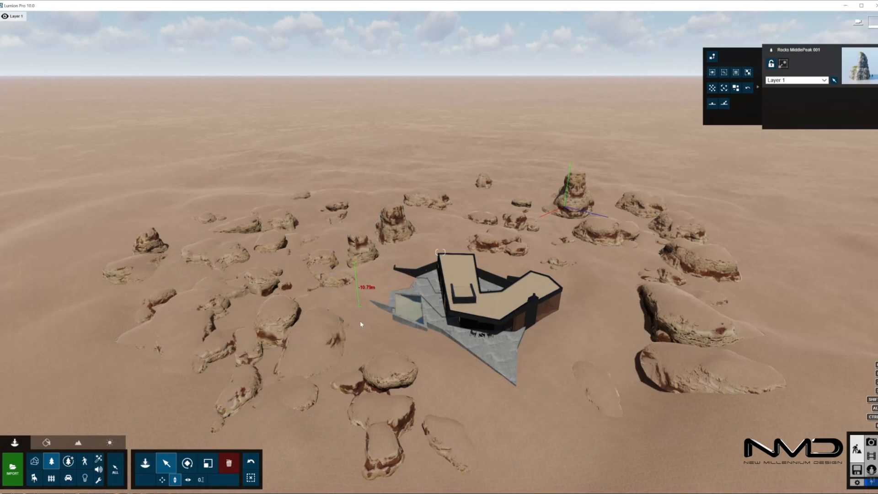
{"action": "left_click_drag", "start_coordinate": [363, 323], "coordinate": [363, 324]}
{"action": "left_click_drag", "start_coordinate": [697, 375], "coordinate": [705, 405]}
{"action": "left_click_drag", "start_coordinate": [677, 326], "coordinate": [672, 345]}
Step: Try to lower and smooth the sand around the boulder group beside the pool and terrace
{"action": "left_click_drag", "start_coordinate": [561, 222], "coordinate": [562, 223]}
{"action": "key", "text": "w"}
{"action": "right_click_drag", "start_coordinate": [561, 222], "coordinate": [565, 183]}
{"action": "key", "text": "s"}
{"action": "key", "text": "w"}
{"action": "right_click_drag", "start_coordinate": [561, 316], "coordinate": [544, 402]}
{"action": "key", "text": "s"}
{"action": "key", "text": "w"}
{"action": "key", "text": "s"}
{"action": "right_click_drag", "start_coordinate": [466, 270], "coordinate": [458, 320]}
{"action": "key", "text": "w"}
{"action": "left_click", "coordinate": [79, 444]}
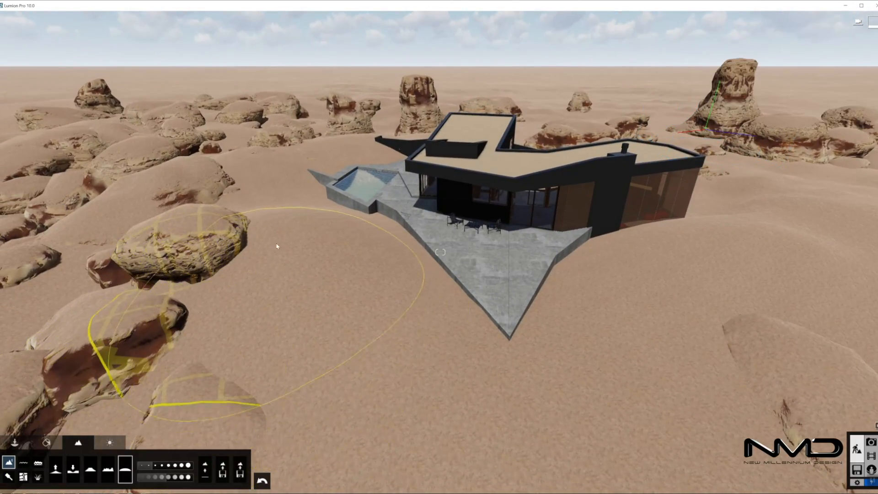
{"action": "left_click_drag", "start_coordinate": [224, 270], "coordinate": [145, 400]}
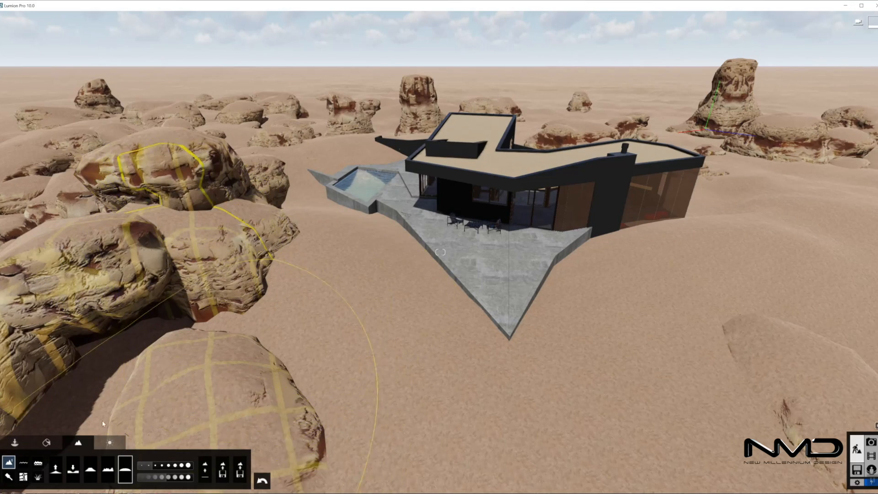
{"action": "left_click", "coordinate": [72, 469]}
{"action": "left_click_drag", "start_coordinate": [295, 234], "coordinate": [206, 316]}
{"action": "left_click", "coordinate": [126, 469]}
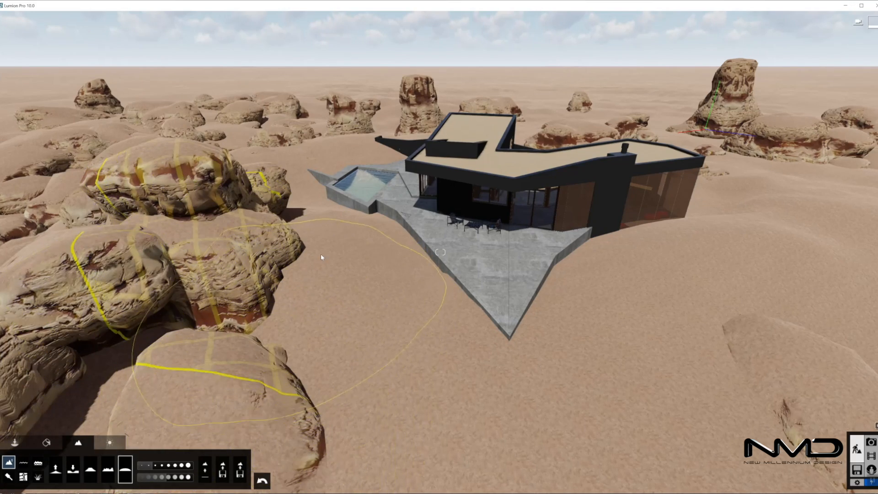
Step: Lower a Rocks MiddleStones 002 cluster in the boulder group beside the terrace into the sand
{"action": "mouse_move", "coordinate": [363, 341]}
{"action": "right_mouse_down"}
{"action": "mouse_move", "coordinate": [372, 337]}
{"action": "mouse_move", "coordinate": [361, 344]}
{"action": "right_mouse_up"}
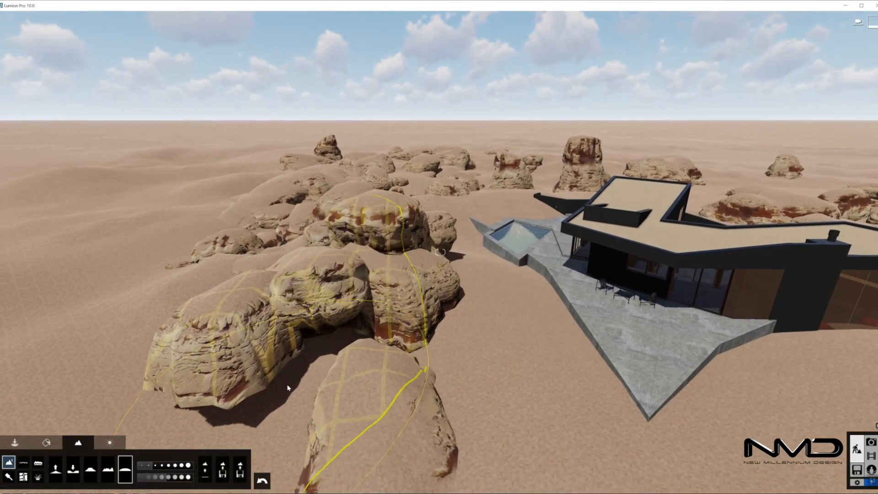
{"action": "left_click", "coordinate": [15, 443]}
{"action": "left_click_drag", "start_coordinate": [351, 299], "coordinate": [328, 375]}
Step: Switch to Photo mode and frame the house from close to the ground in front of the pointed terrace
{"action": "right_click_drag", "start_coordinate": [328, 375], "coordinate": [484, 363]}
{"action": "key", "text": "w"}
{"action": "key", "text": "s"}
{"action": "key", "text": "w"}
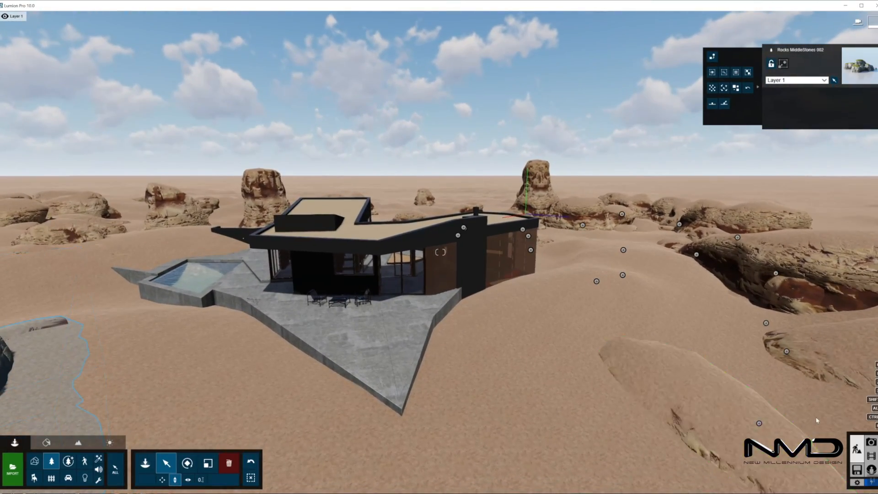
{"action": "left_click", "coordinate": [871, 443]}
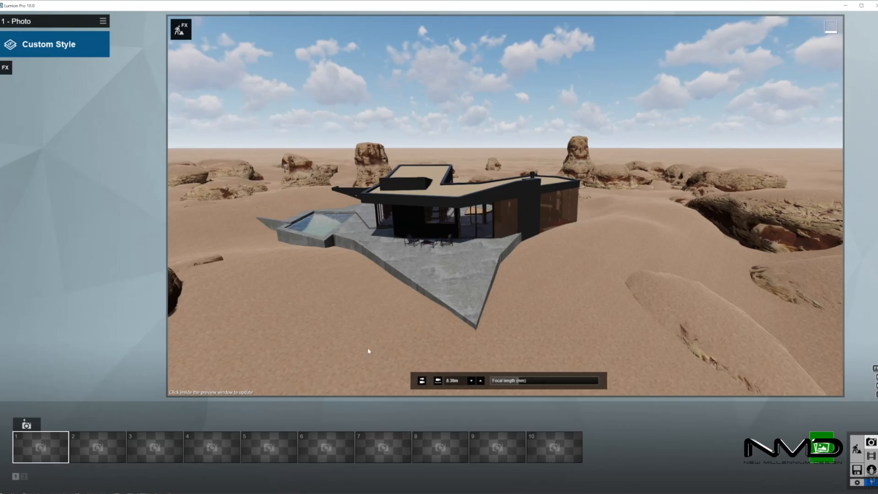
{"action": "right_click_drag", "start_coordinate": [368, 350], "coordinate": [330, 340]}
{"action": "key", "text": "w"}
{"action": "key", "text": "q"}
{"action": "key", "text": "s"}
{"action": "key", "text": "w"}
{"action": "key", "text": "s"}
{"action": "key", "text": "w"}
Step: Increase the focal length, lower the camera height to 1.60 m, and store the view in photo slot 1
{"action": "left_click_drag", "start_coordinate": [519, 381], "coordinate": [532, 381]}
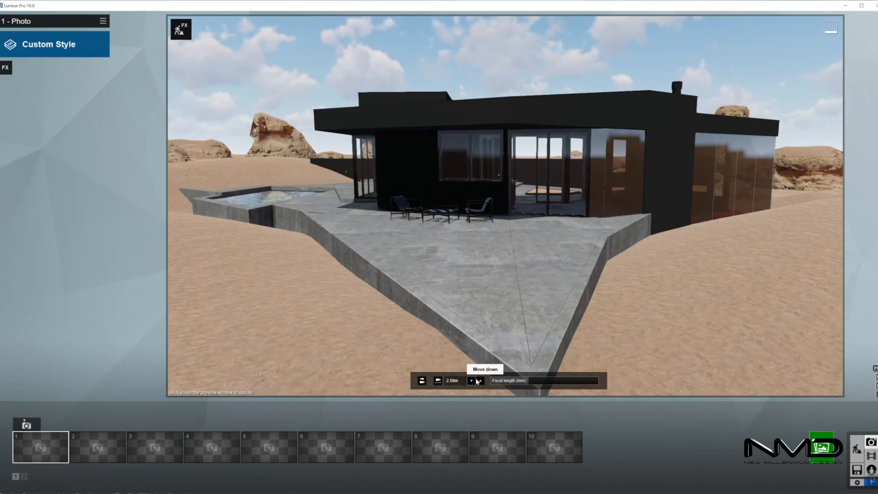
{"action": "left_click", "coordinate": [472, 381]}
{"action": "left_click", "coordinate": [472, 383]}
{"action": "left_click", "coordinate": [472, 383]}
{"action": "right_click_drag", "start_coordinate": [500, 345], "coordinate": [482, 349]}
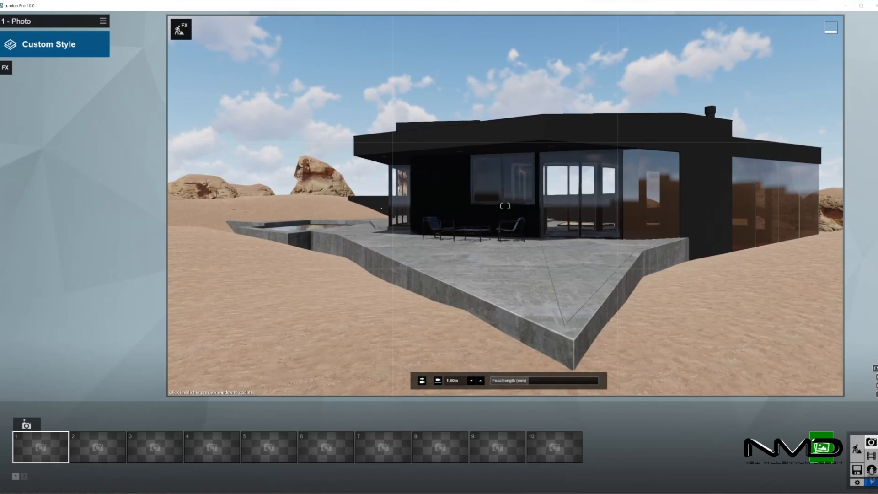
{"action": "left_click", "coordinate": [27, 426]}
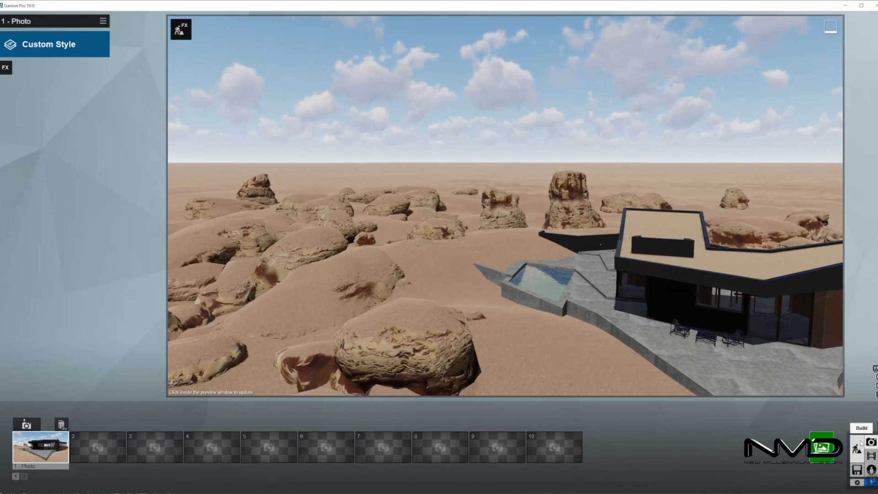
Step: Return to Build mode and place Stone 036 and Stone 037 from the nature library's rocks on the sand behind the pool
{"action": "left_click", "coordinate": [861, 443]}
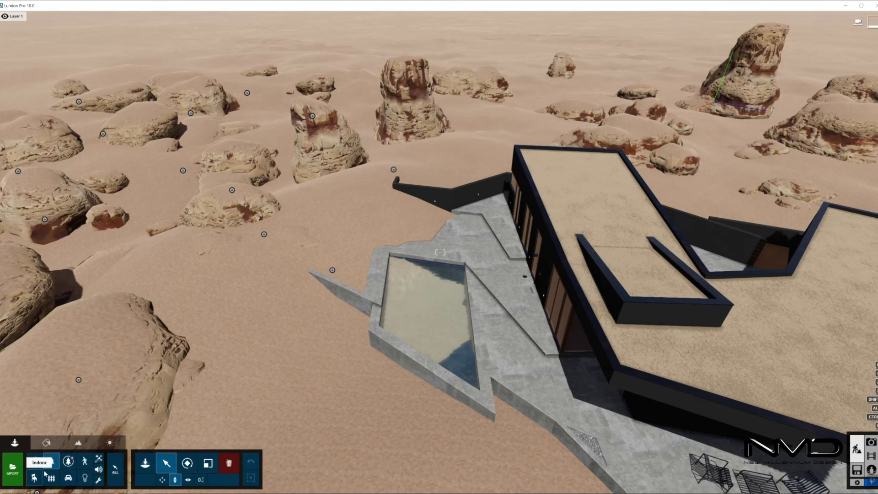
{"action": "left_click", "coordinate": [51, 461]}
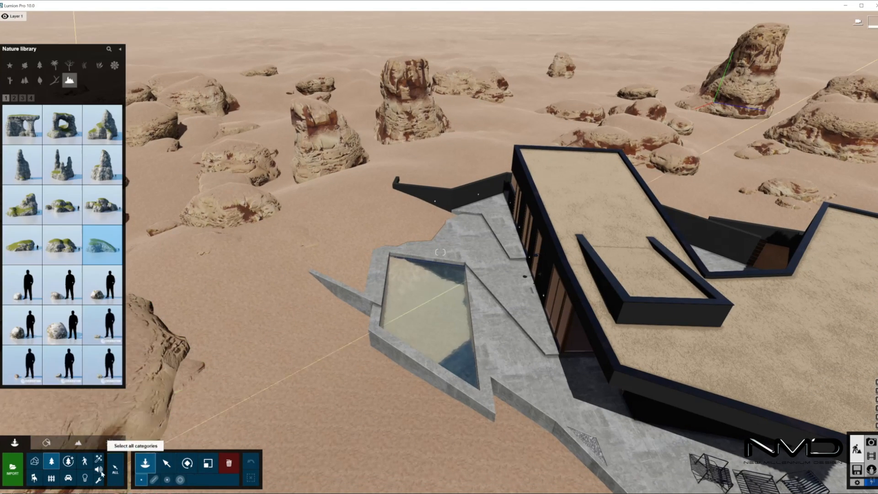
{"action": "left_click", "coordinate": [23, 99]}
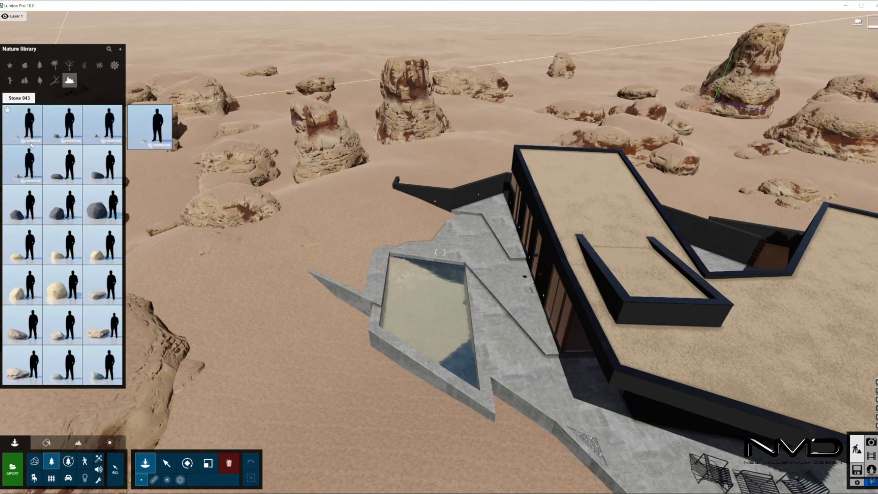
{"action": "left_click", "coordinate": [15, 98]}
{"action": "left_click", "coordinate": [103, 284]}
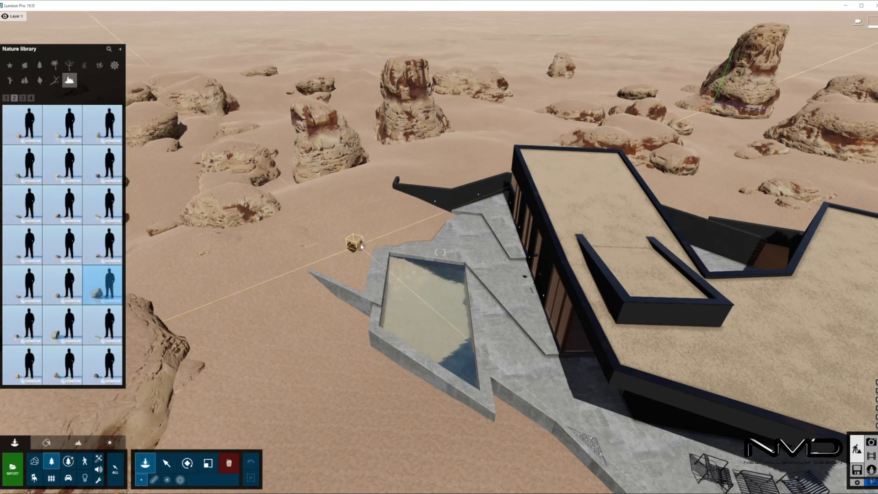
{"action": "left_click", "coordinate": [384, 226]}
{"action": "key", "text": "w"}
{"action": "right_click_drag", "start_coordinate": [385, 227], "coordinate": [380, 333]}
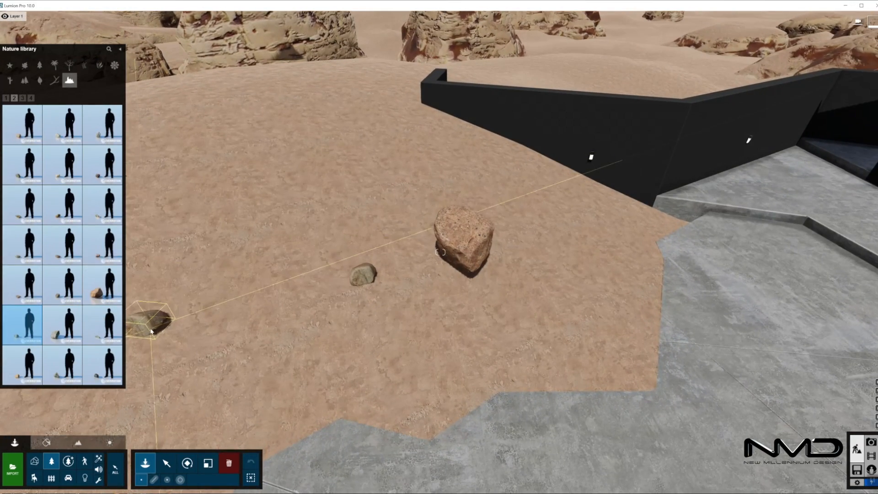
Step: Place three different small stones, including Stone 033 and Stone 032, beside Stone 037
{"action": "left_click", "coordinate": [109, 218]}
{"action": "left_click", "coordinate": [297, 265]}
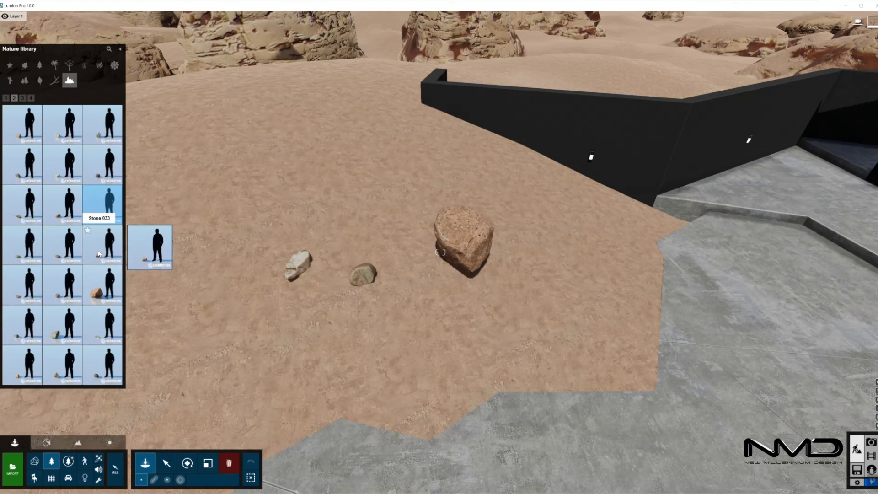
{"action": "left_click", "coordinate": [102, 244]}
{"action": "left_click", "coordinate": [306, 296]}
{"action": "left_click", "coordinate": [67, 255]}
{"action": "left_click", "coordinate": [330, 253]}
{"action": "right_click_drag", "start_coordinate": [338, 341], "coordinate": [333, 318]}
{"action": "key", "text": "s"}
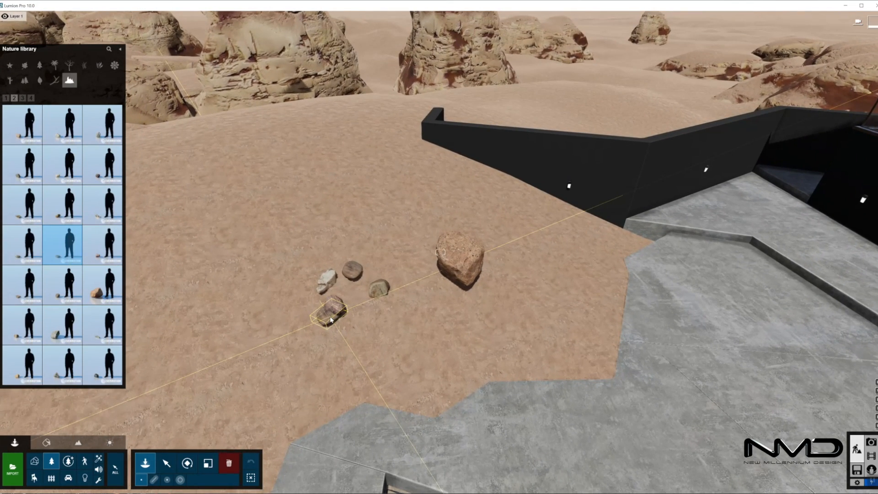
Step: Enlarge Stone 036 and Stone 037 into boulders, and move Stone 036 closer to the dark wall
{"action": "key", "text": "Escape"}
{"action": "key", "text": "l"}
{"action": "left_click_drag", "start_coordinate": [458, 275], "coordinate": [462, 240]}
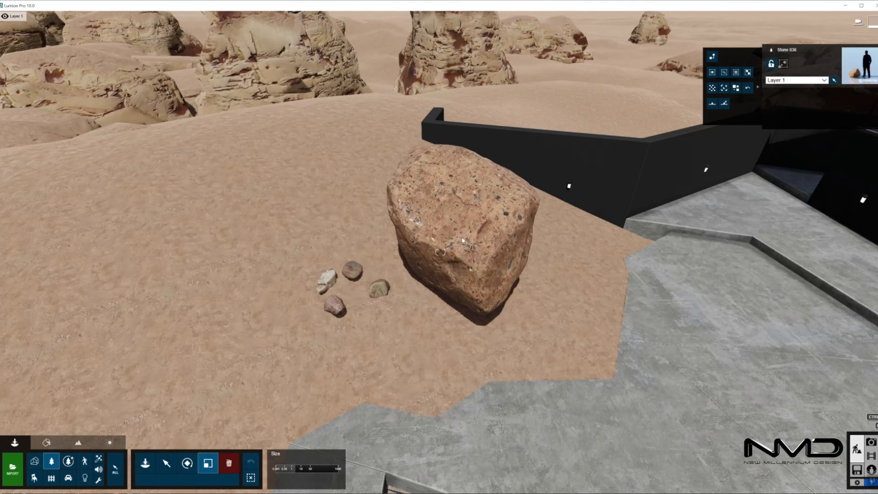
{"action": "left_click_drag", "start_coordinate": [376, 233], "coordinate": [376, 205]}
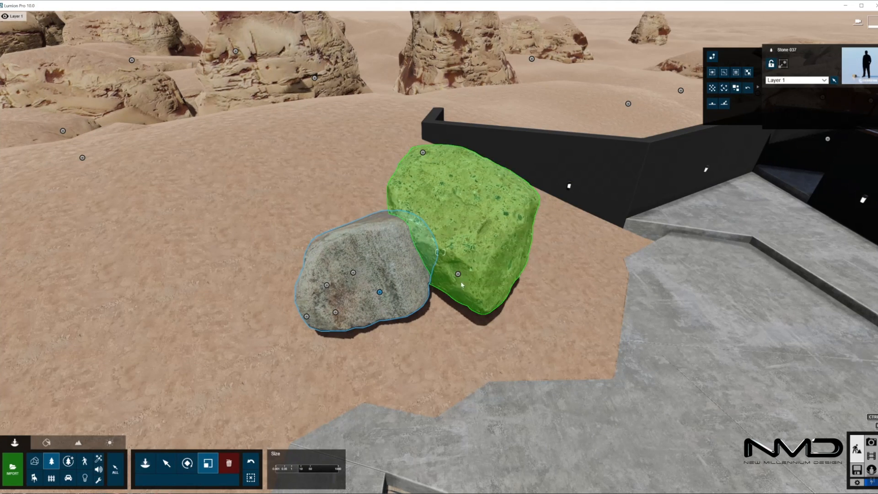
{"action": "key", "text": "m"}
{"action": "left_click_drag", "start_coordinate": [459, 276], "coordinate": [510, 268]}
{"action": "key", "text": "h"}
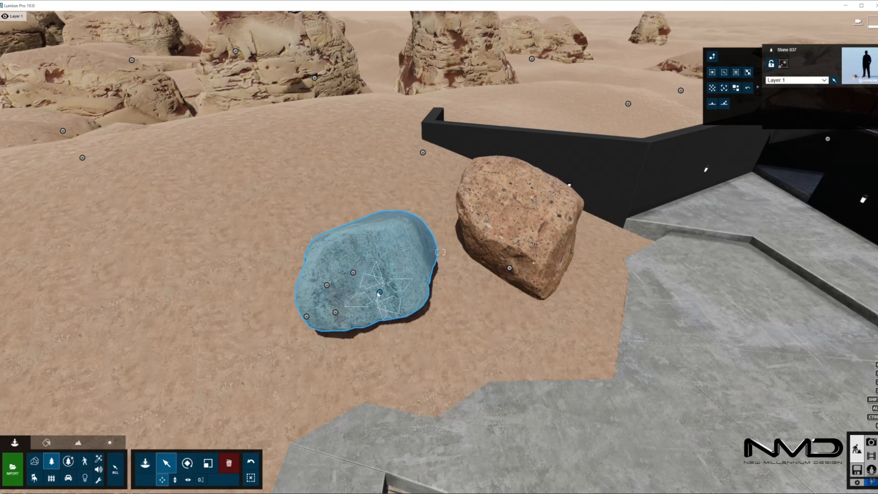
Step: Rotate the enlarged Stone 037 to another orientation and move it up against Stone 036
{"action": "key", "text": "r"}
{"action": "left_click_drag", "start_coordinate": [378, 294], "coordinate": [414, 249]}
{"action": "left_click_drag", "start_coordinate": [307, 474], "coordinate": [260, 457]}
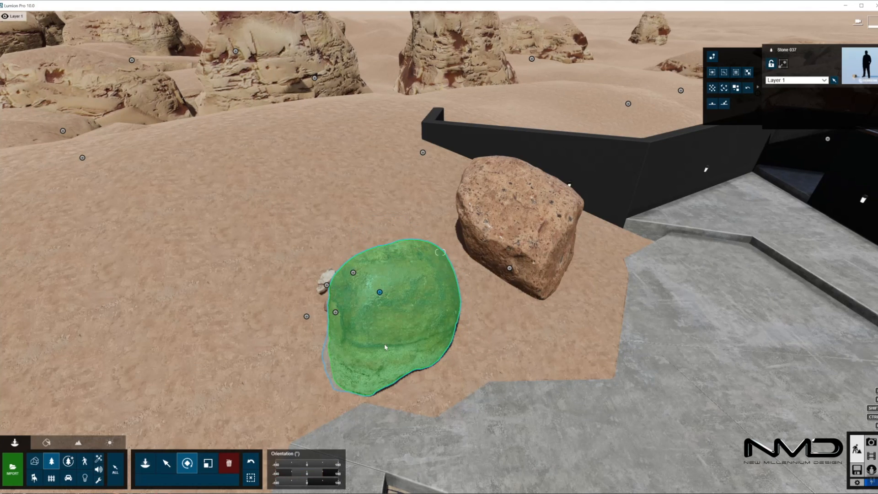
{"action": "left_click_drag", "start_coordinate": [381, 295], "coordinate": [418, 246]}
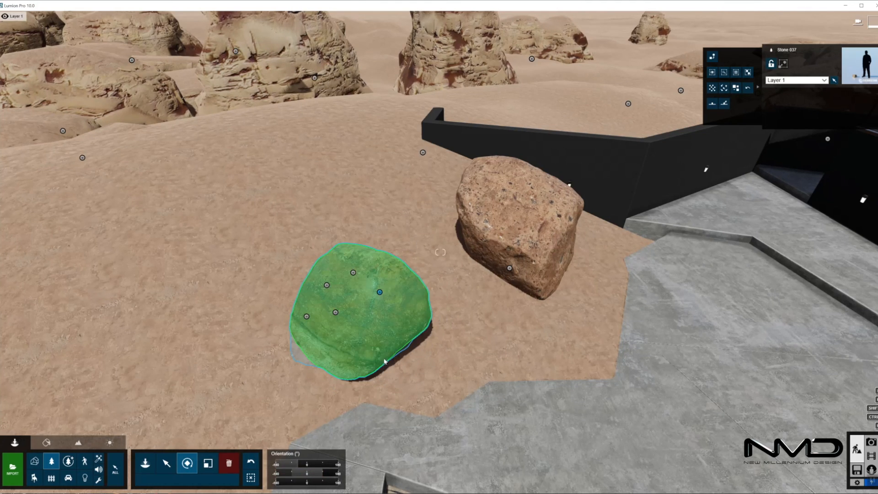
{"action": "key", "text": "m"}
{"action": "left_click_drag", "start_coordinate": [379, 300], "coordinate": [476, 286]}
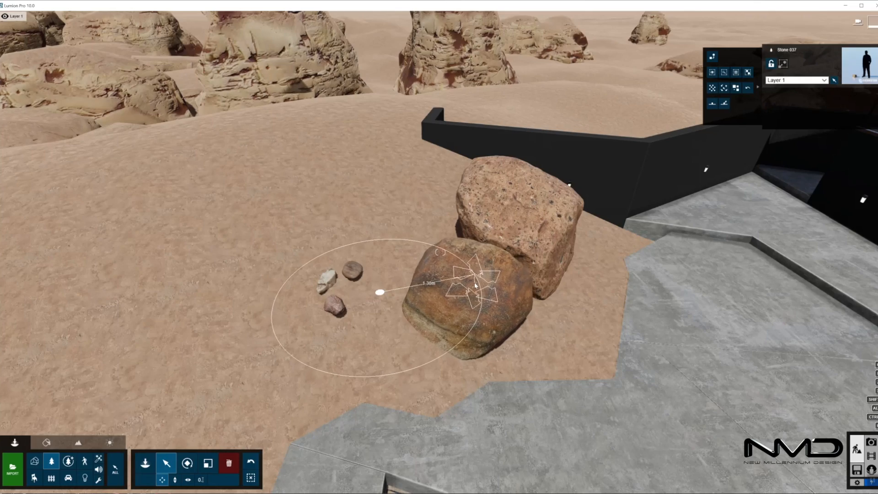
Step: Copy the enlarged stones to the sand beside the pointed terrace, and adjust their rotation and height
{"action": "right_click_drag", "start_coordinate": [406, 338], "coordinate": [425, 344]}
{"action": "key", "text": "s"}
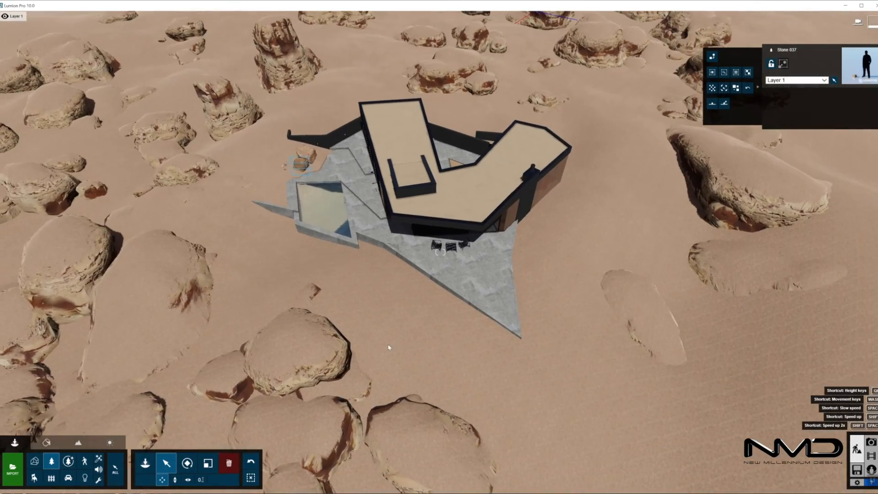
{"action": "left_click_drag", "start_coordinate": [305, 166], "coordinate": [539, 253], "text": "alt"}
{"action": "key", "text": "r"}
{"action": "mouse_move", "coordinate": [539, 326]}
{"action": "left_mouse_down"}
{"action": "mouse_move", "coordinate": [535, 308]}
{"action": "mouse_move", "coordinate": [537, 331]}
{"action": "left_mouse_up"}
{"action": "key", "text": "h"}
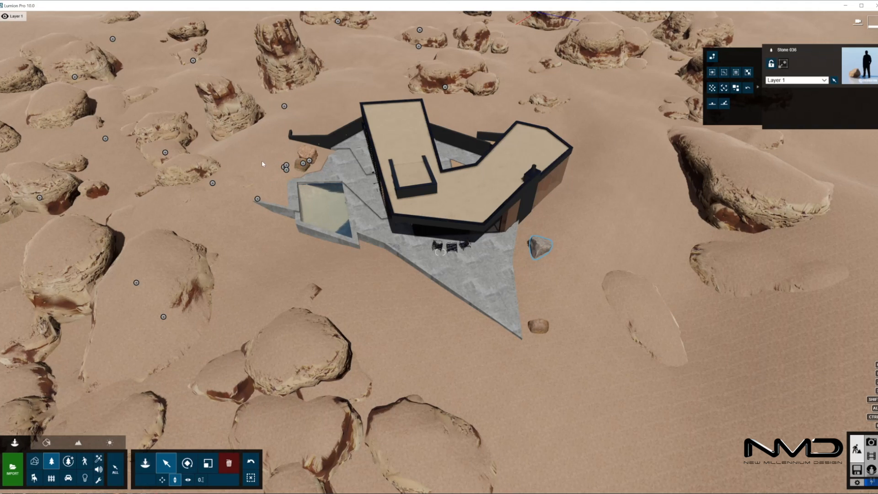
Step: Scatter clusters of Stone 032 and Stone 036 over the sand around the house
{"action": "left_click", "coordinate": [146, 463]}
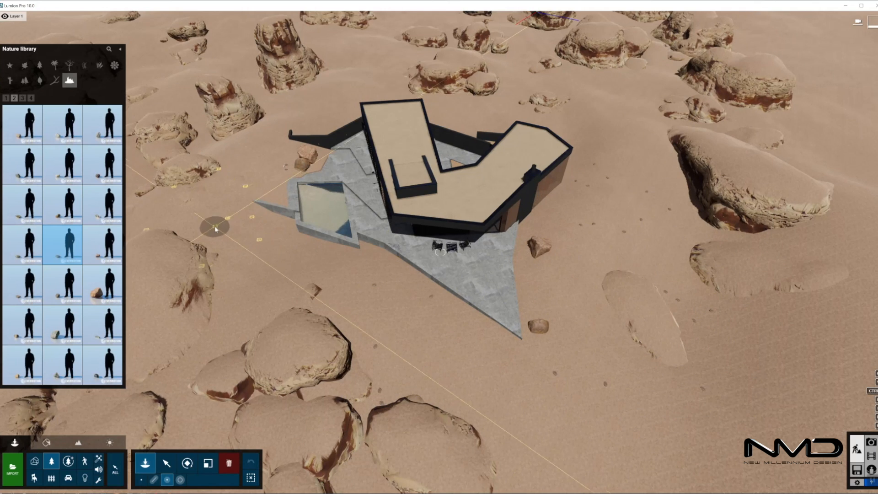
{"action": "left_click", "coordinate": [104, 298]}
{"action": "left_click", "coordinate": [401, 388]}
{"action": "left_click", "coordinate": [622, 258]}
Step: Scatter clusters of Stone 029 around the house, and choose Stone 037 for cluster placement
{"action": "left_click", "coordinate": [63, 205]}
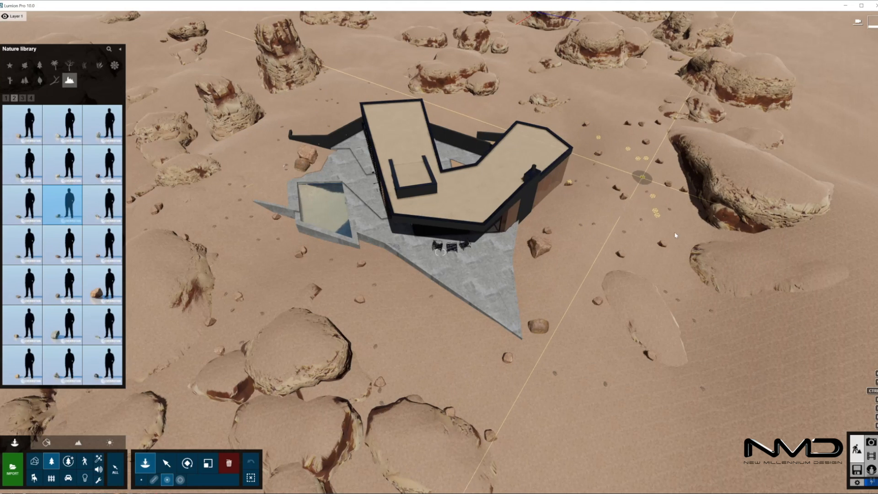
{"action": "left_click", "coordinate": [591, 413]}
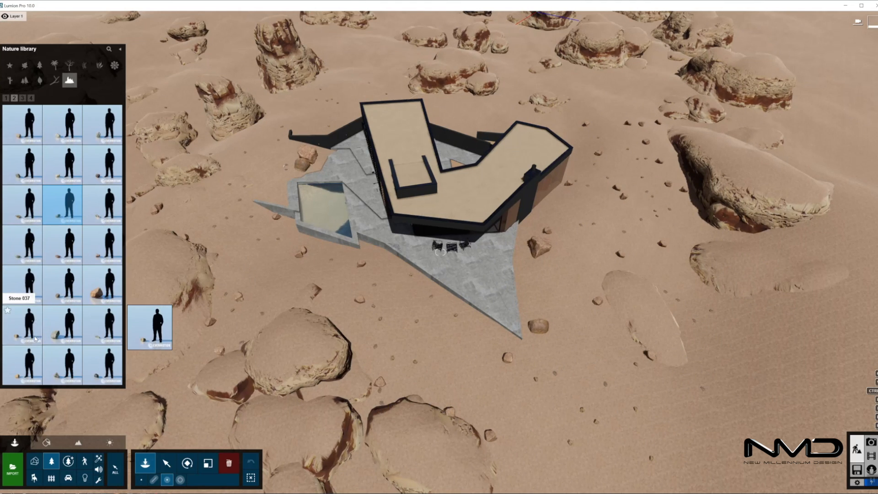
{"action": "left_click", "coordinate": [22, 325]}
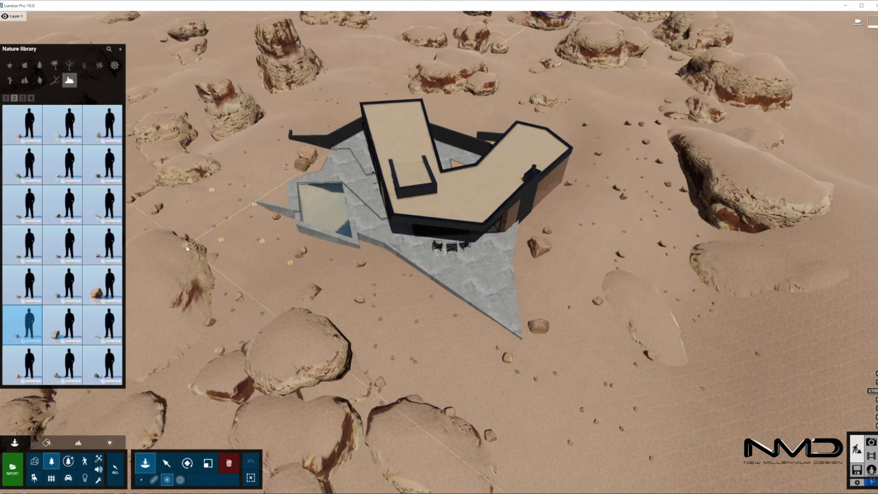
{"action": "mouse_move", "coordinate": [53, 220]}
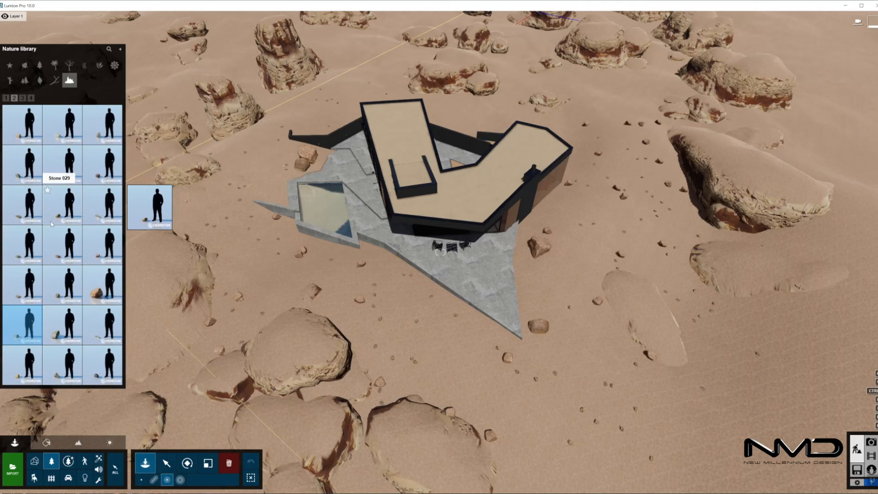
Step: Select all scattered stones of types Stone 029, Stone 036 and Stone 032 in turn, and randomize their size
{"action": "left_click", "coordinate": [167, 463]}
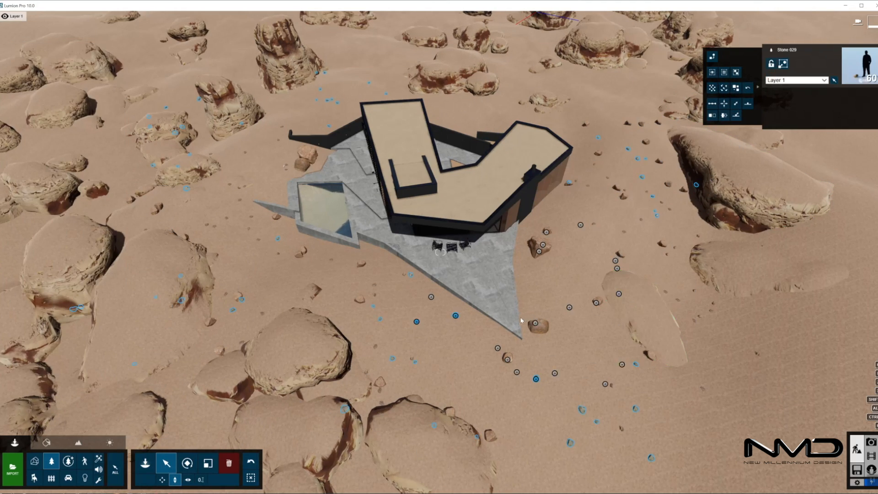
{"action": "left_click", "coordinate": [597, 303]}
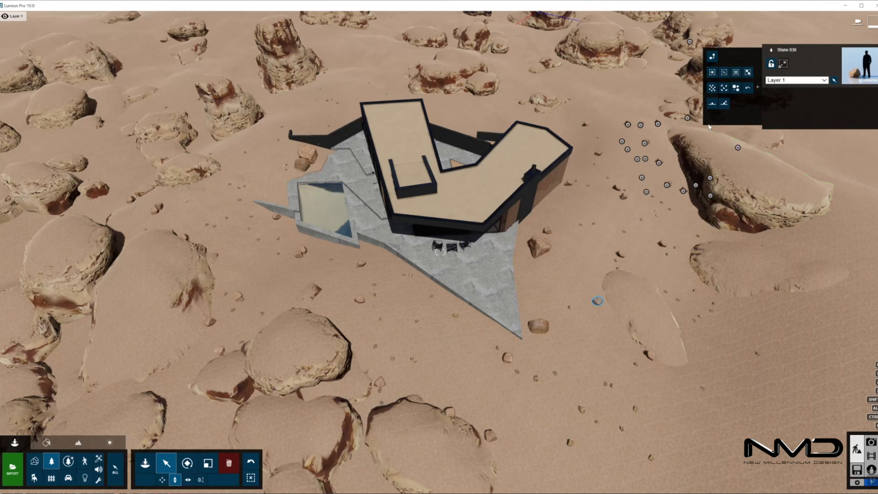
{"action": "left_click", "coordinate": [737, 73]}
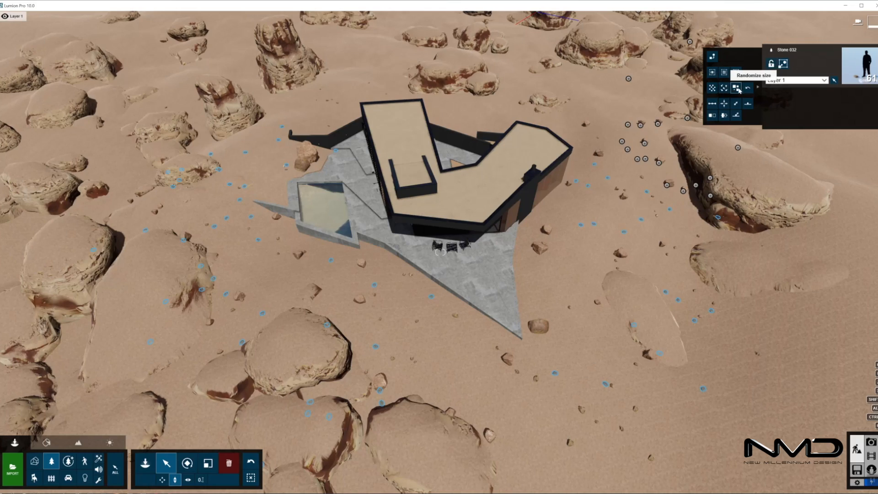
{"action": "right_click_drag", "start_coordinate": [480, 291], "coordinate": [451, 369]}
{"action": "scroll", "coordinate": [476, 247], "scroll_direction": "up", "scroll_amount": 5}
{"action": "scroll", "coordinate": [458, 339], "scroll_direction": "down", "scroll_amount": 5}
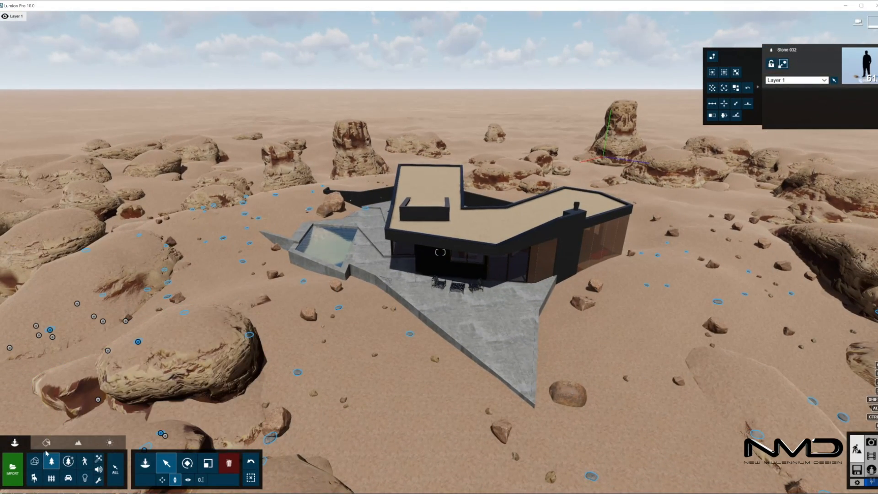
Step: Choose Leafless Tree 004 from the leafless nature objects for placement
{"action": "left_click", "coordinate": [145, 463]}
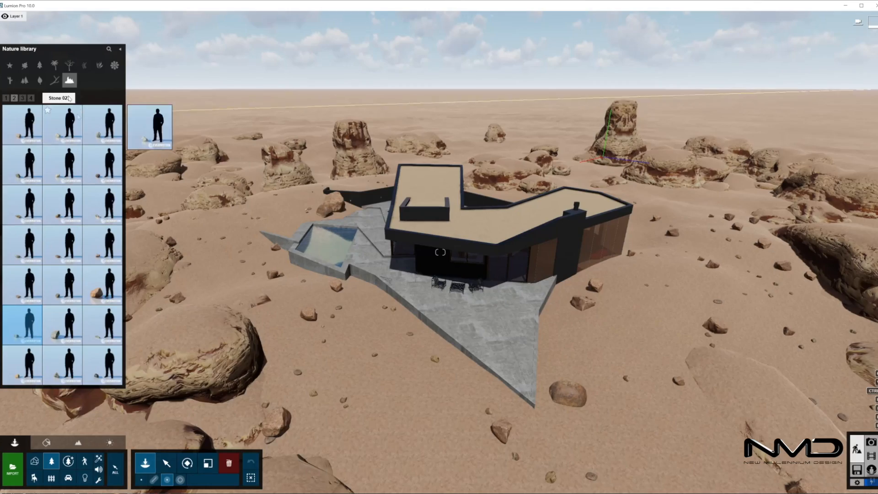
{"action": "left_click", "coordinate": [69, 64]}
{"action": "left_click", "coordinate": [23, 205]}
Step: Try to scatter clusters of Leafless Tree 004 around the house and rotate a tree in front of the terrace
{"action": "right_click_drag", "start_coordinate": [297, 142], "coordinate": [366, 220]}
{"action": "left_click", "coordinate": [304, 188]}
{"action": "key", "text": "s"}
{"action": "left_click", "coordinate": [451, 295]}
{"action": "left_click", "coordinate": [448, 297]}
{"action": "key", "text": "Escape"}
{"action": "key", "text": "r"}
{"action": "left_click_drag", "start_coordinate": [449, 298], "coordinate": [355, 366]}
Step: Select all the scattered Leafless Tree 004 objects and delete them
{"action": "left_click", "coordinate": [254, 461]}
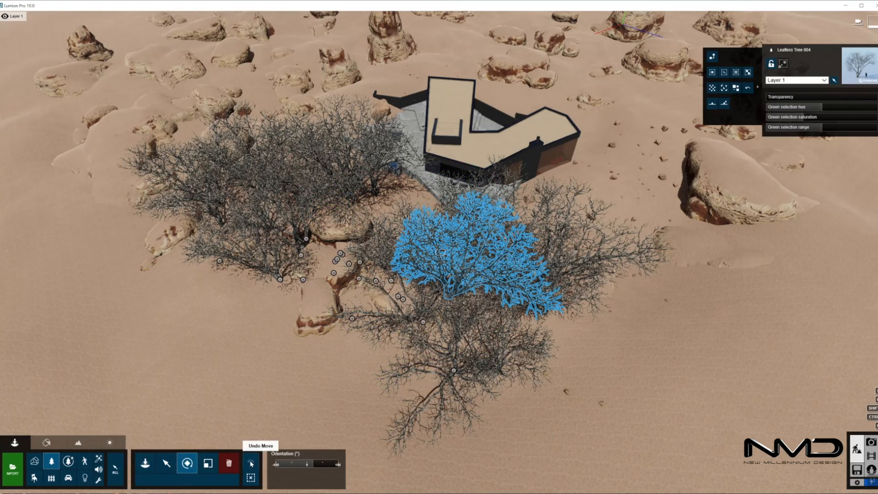
{"action": "left_click", "coordinate": [737, 74]}
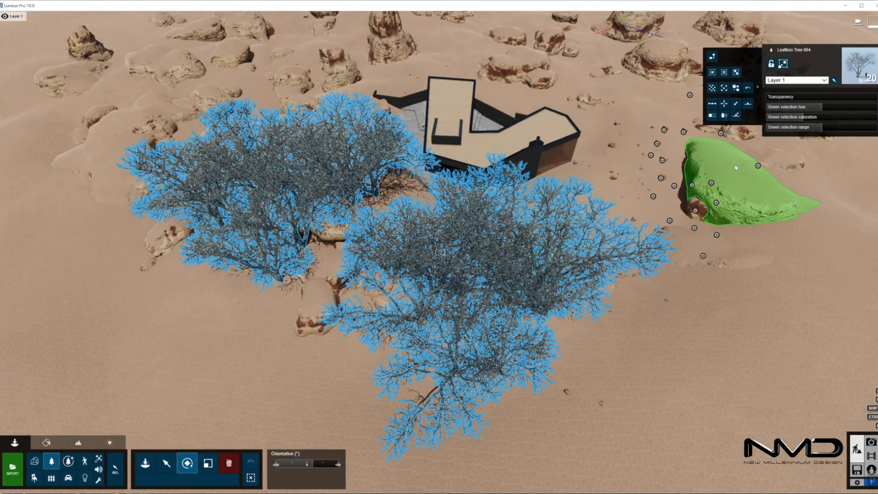
{"action": "left_click", "coordinate": [250, 477]}
{"action": "key", "text": "Delete"}
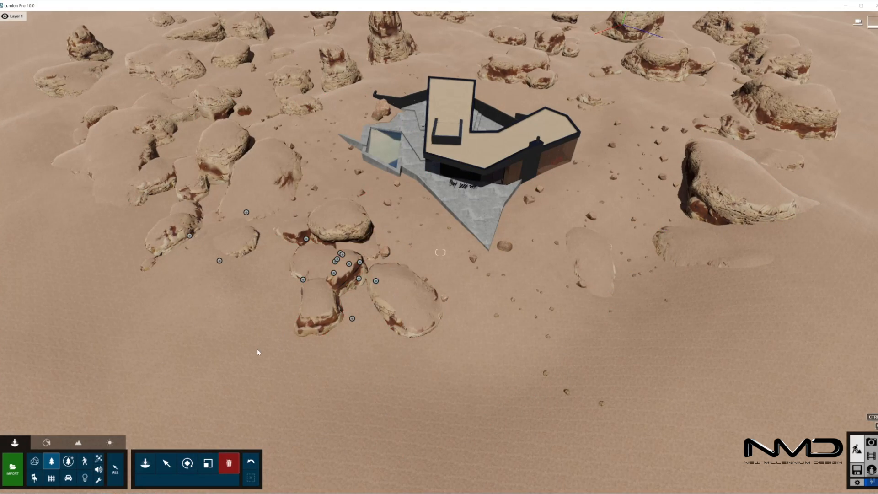
Step: Place single Leafless Tree 004 objects beside the rocks and in front of the terrace, then rotate and shrink the one at the terrace
{"action": "left_click", "coordinate": [145, 463]}
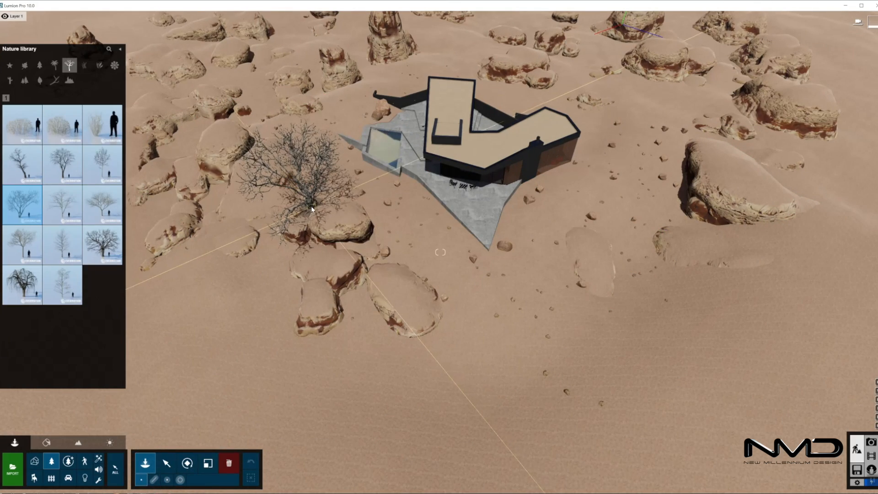
{"action": "left_click", "coordinate": [309, 209]}
{"action": "left_click", "coordinate": [451, 292]}
{"action": "key", "text": "r"}
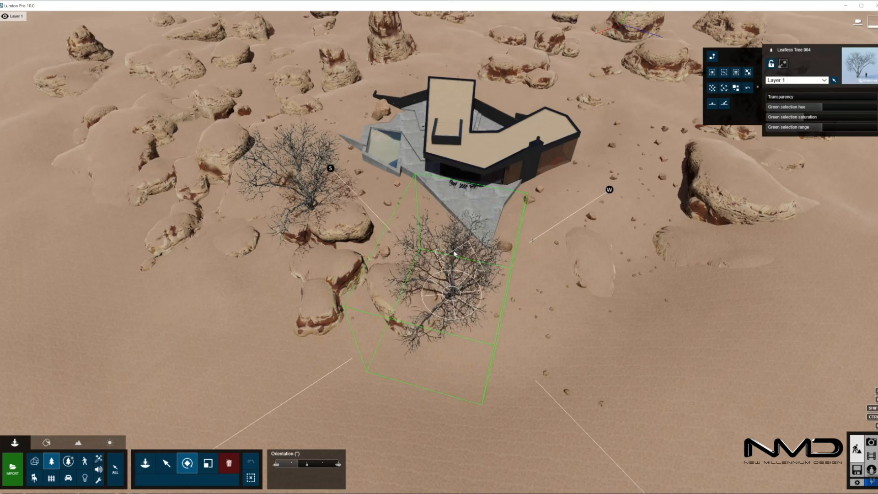
{"action": "left_click", "coordinate": [426, 388]}
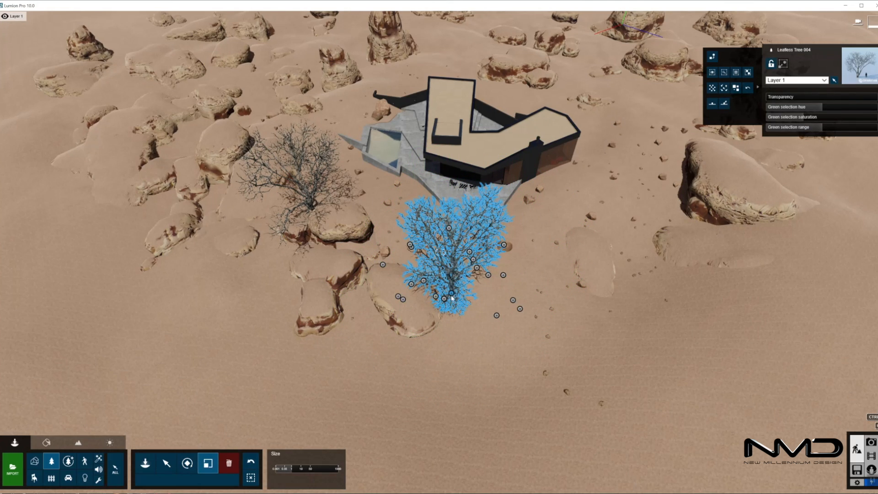
{"action": "left_click_drag", "start_coordinate": [452, 298], "coordinate": [452, 312]}
Step: Shrink the leafless tree beside the rocks and copy the small trees among the rock formations around the house
{"action": "left_click_drag", "start_coordinate": [311, 207], "coordinate": [260, 113]}
{"action": "key", "text": "m"}
{"action": "left_click_drag", "start_coordinate": [260, 113], "coordinate": [581, 67], "text": "alt"}
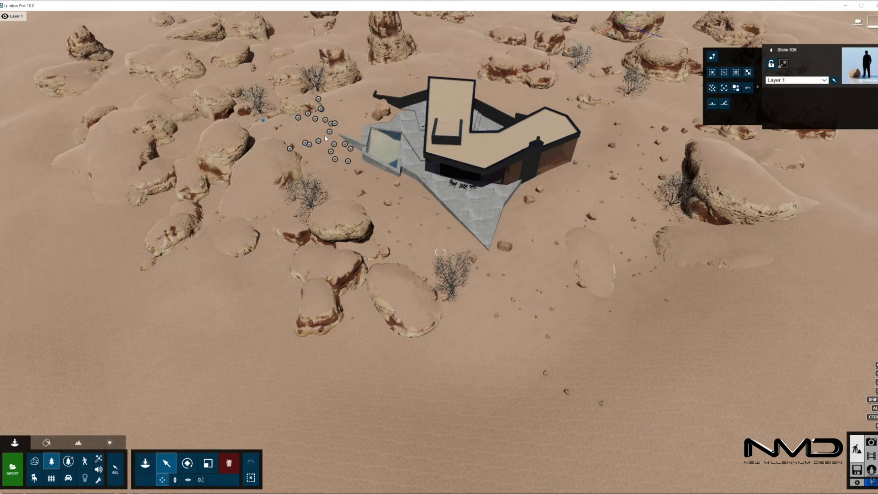
Step: Place several Leafless Shrub 002 bushes among the rocks and small trees on both sides of the house
{"action": "left_click", "coordinate": [145, 464]}
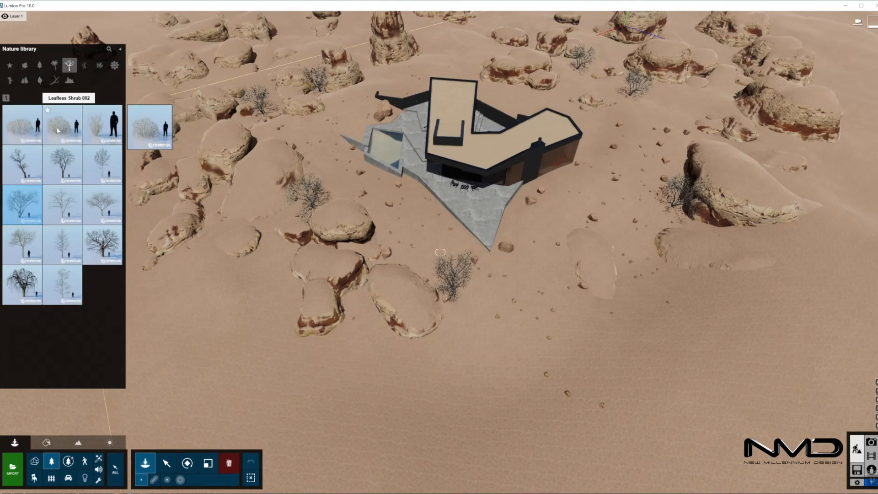
{"action": "left_click", "coordinate": [374, 264]}
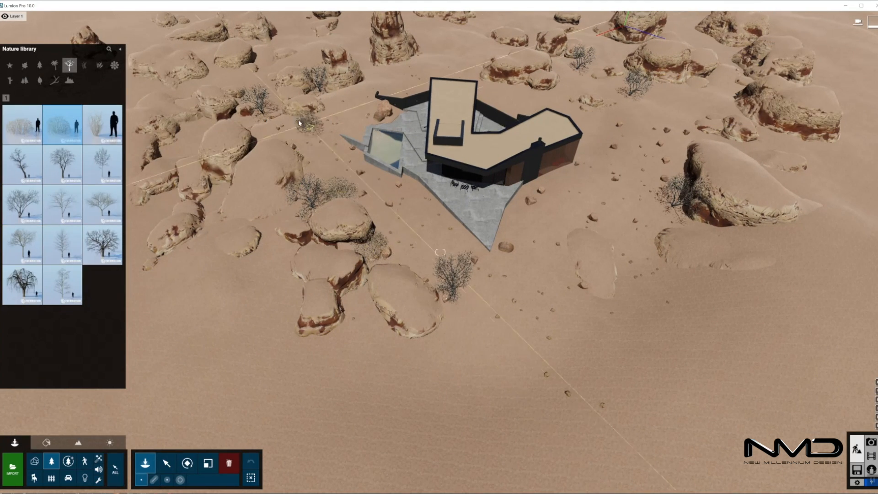
{"action": "left_click", "coordinate": [664, 176]}
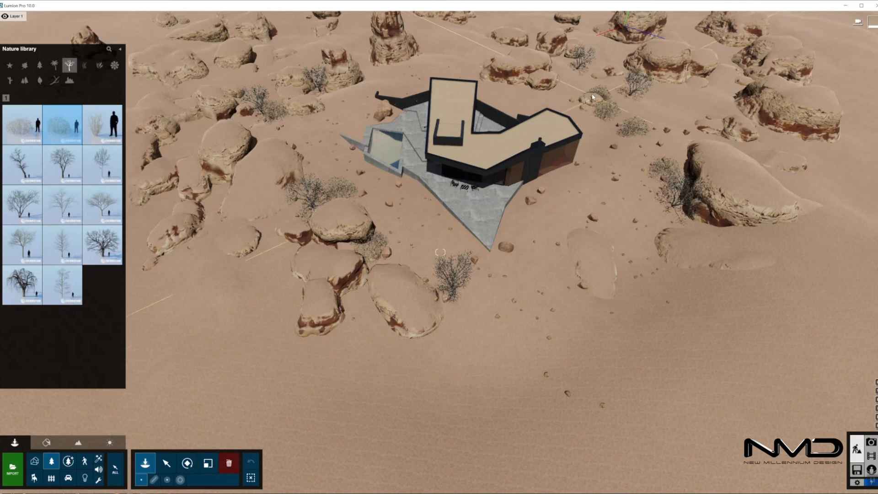
Step: Choose the tree listed after Mountain Cedar L and place several around the rocks and beside the house
{"action": "left_click", "coordinate": [46, 68]}
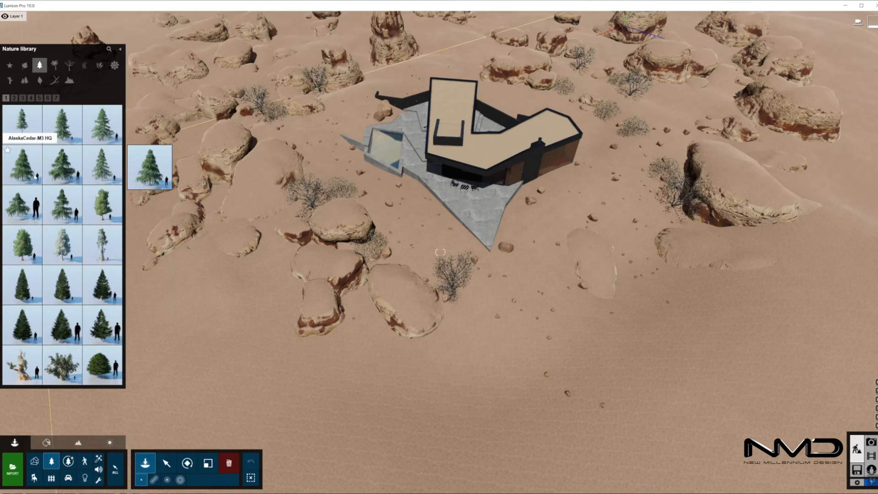
{"action": "left_click", "coordinate": [23, 98]}
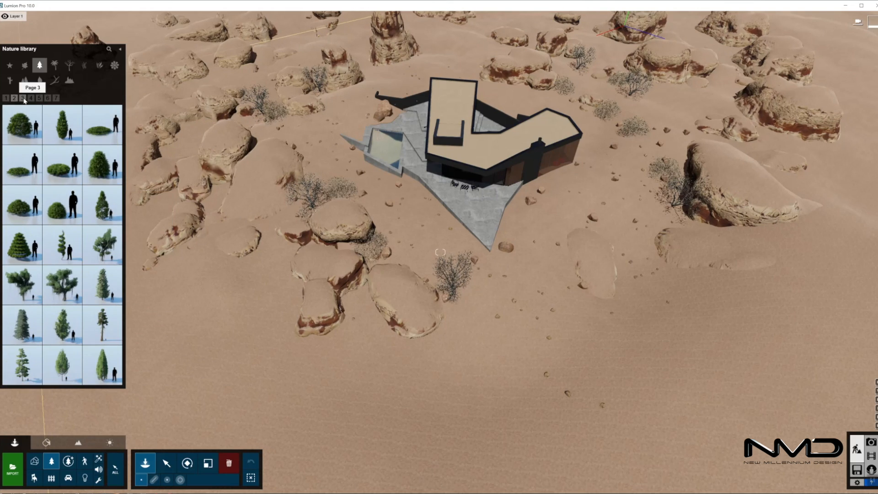
{"action": "left_click", "coordinate": [32, 98]}
{"action": "left_click", "coordinate": [41, 98]}
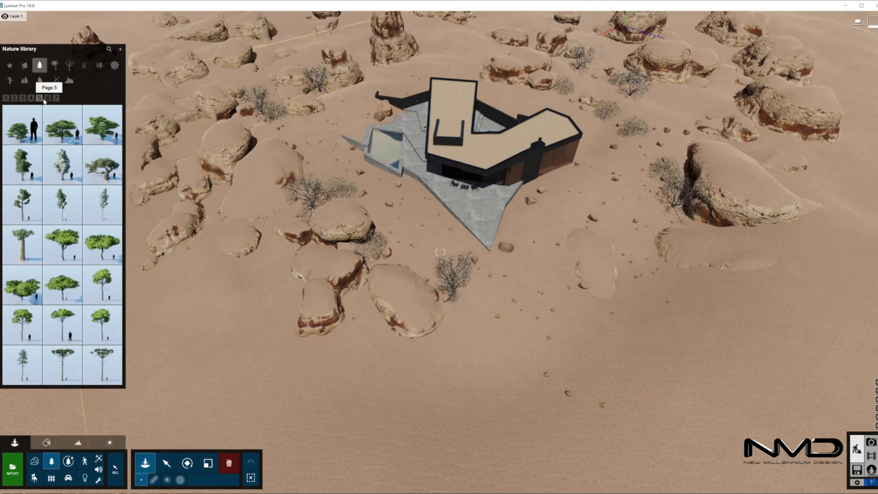
{"action": "left_click", "coordinate": [47, 98]}
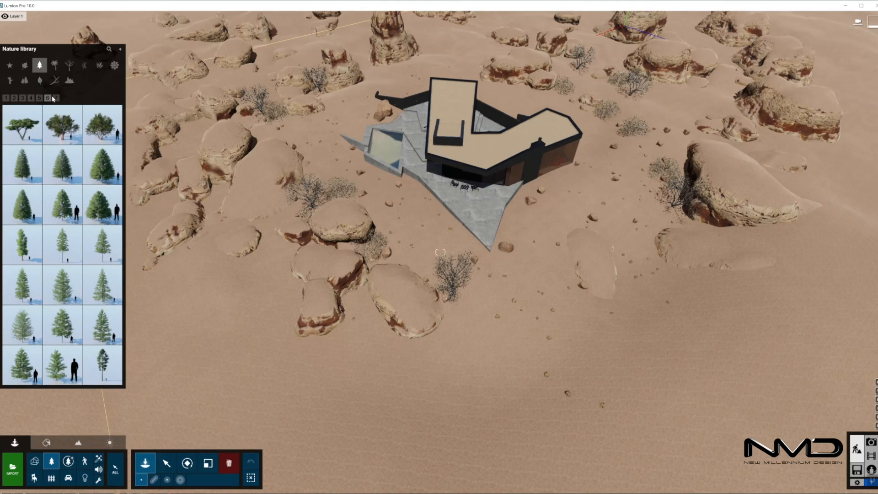
{"action": "left_click", "coordinate": [102, 124]}
{"action": "left_click", "coordinate": [360, 57]}
{"action": "left_click", "coordinate": [640, 250]}
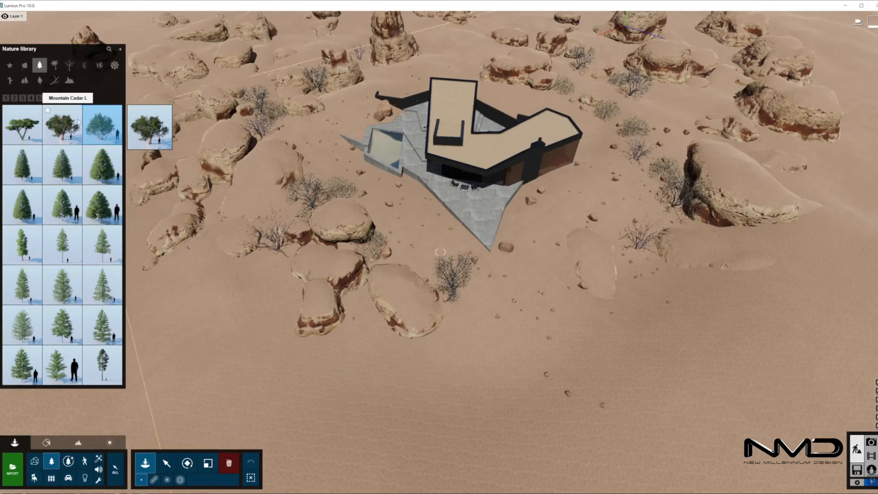
Step: Place a JeffreyPine RT tree in the courtyard planter and shrink it to fit between the walls
{"action": "left_click", "coordinate": [41, 101]}
{"action": "left_click", "coordinate": [98, 153]}
{"action": "right_click_drag", "start_coordinate": [402, 315], "coordinate": [366, 334]}
{"action": "key", "text": "w"}
{"action": "key", "text": "w"}
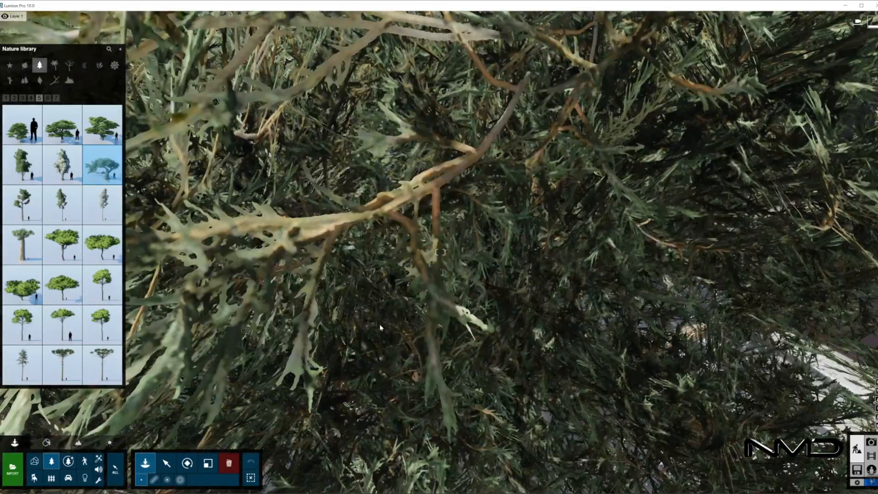
{"action": "left_click", "coordinate": [381, 366]}
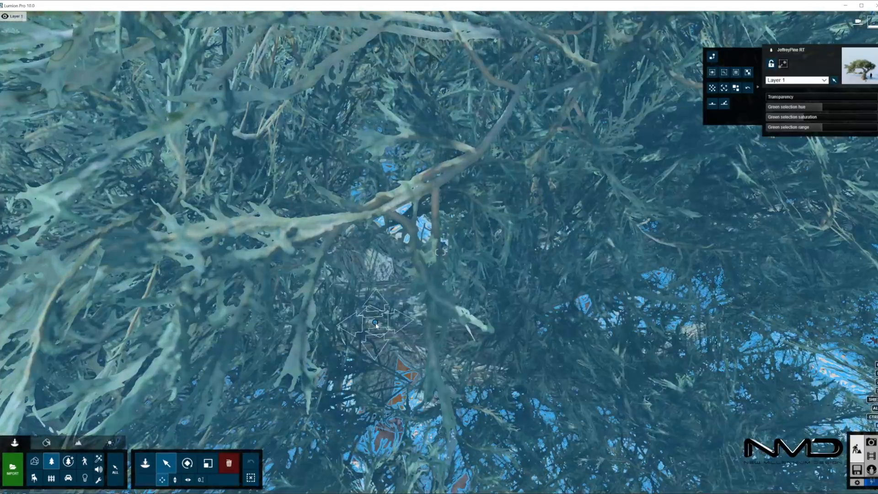
{"action": "key", "text": "s"}
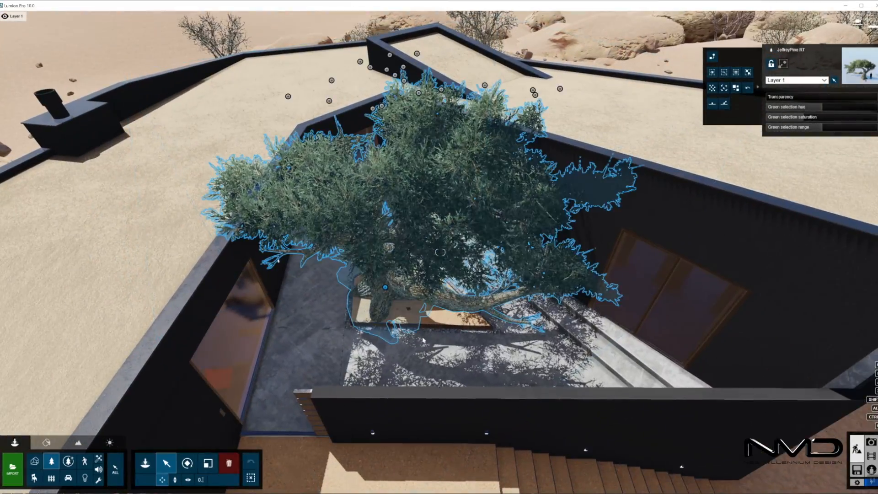
{"action": "key", "text": "l"}
{"action": "left_click_drag", "start_coordinate": [399, 300], "coordinate": [384, 301]}
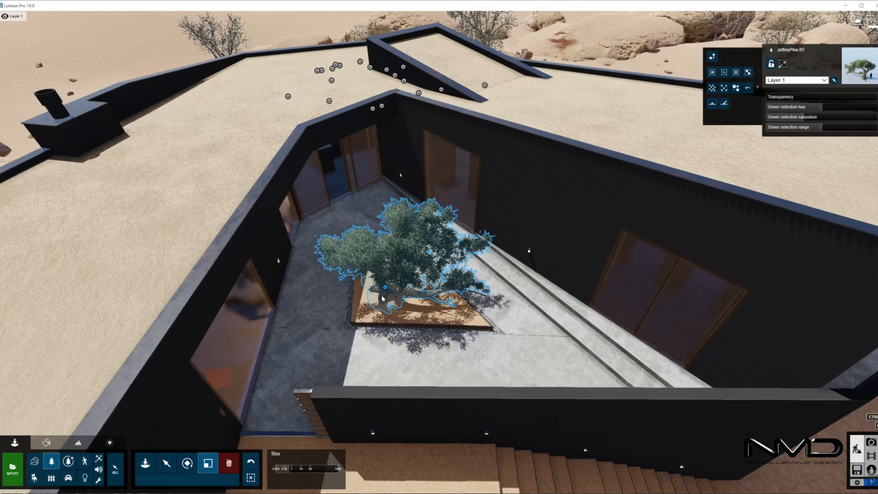
Step: Adjust the JeffreyPine RT tree's position and rotation in the courtyard planter
{"action": "key", "text": "m"}
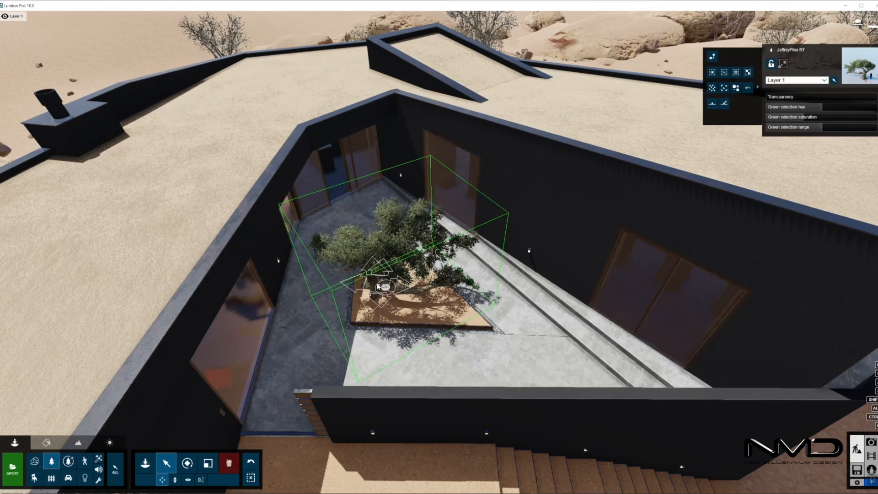
{"action": "key", "text": "r"}
{"action": "left_click_drag", "start_coordinate": [399, 366], "coordinate": [408, 364]}
Step: Go to Photo mode and view the house from the eye-level camera in front of the terrace
{"action": "key", "text": "s"}
{"action": "right_click_drag", "start_coordinate": [407, 363], "coordinate": [663, 293]}
{"action": "key", "text": "w"}
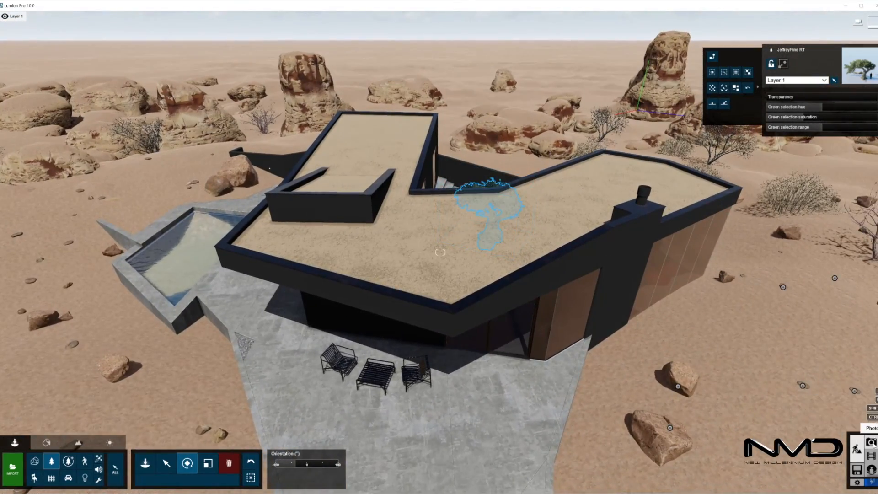
{"action": "left_click", "coordinate": [871, 443]}
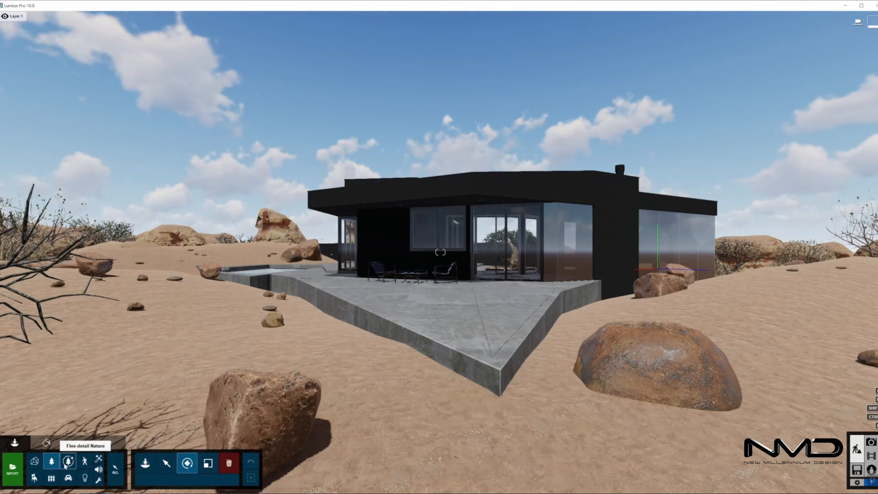
Step: Choose hedgehog agave 001 from the fine-detail plants and place some around the stones in front of the terrace
{"action": "left_click", "coordinate": [151, 467]}
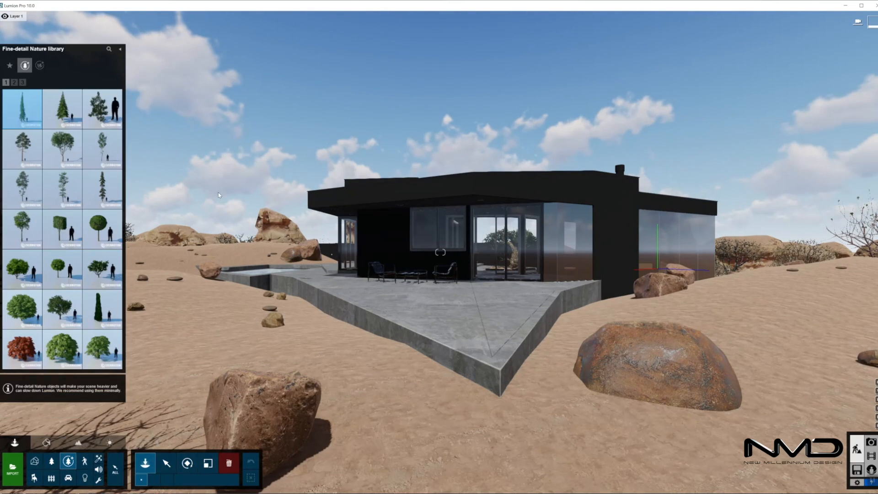
{"action": "left_click", "coordinate": [23, 82]}
{"action": "left_click", "coordinate": [40, 65]}
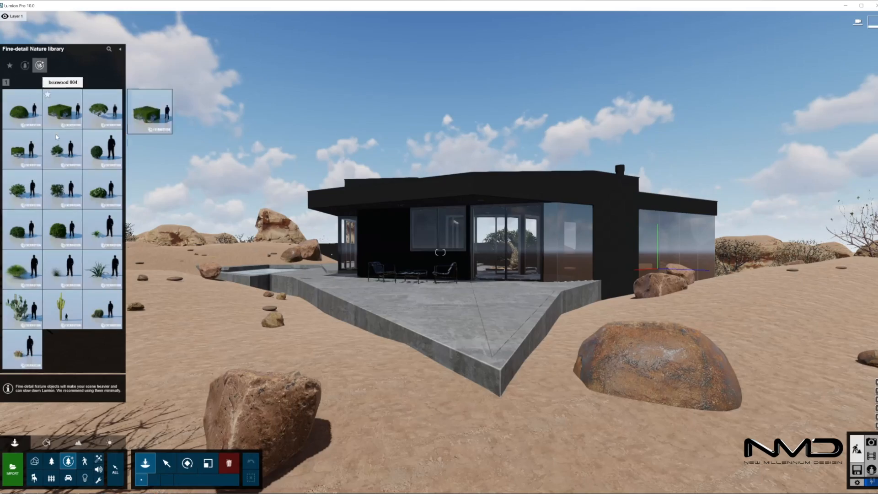
{"action": "left_click", "coordinate": [62, 269]}
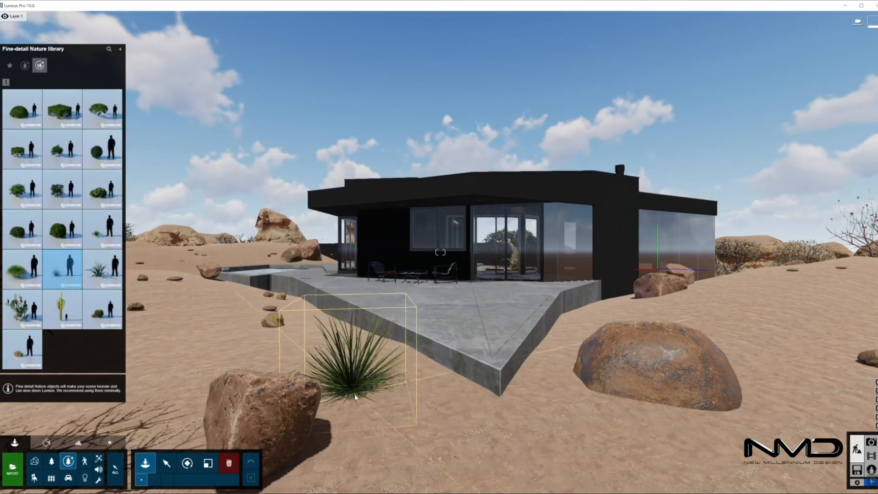
{"action": "left_click", "coordinate": [270, 380]}
{"action": "left_click", "coordinate": [612, 346]}
Step: Add more hedgehog agaves along the terrace edge and around the stones beside the house
{"action": "key", "text": "s"}
{"action": "mouse_move", "coordinate": [612, 346]}
{"action": "right_mouse_down"}
{"action": "mouse_move", "coordinate": [612, 412]}
{"action": "mouse_move", "coordinate": [612, 311]}
{"action": "mouse_move", "coordinate": [613, 346]}
{"action": "right_mouse_up"}
{"action": "key", "text": "q"}
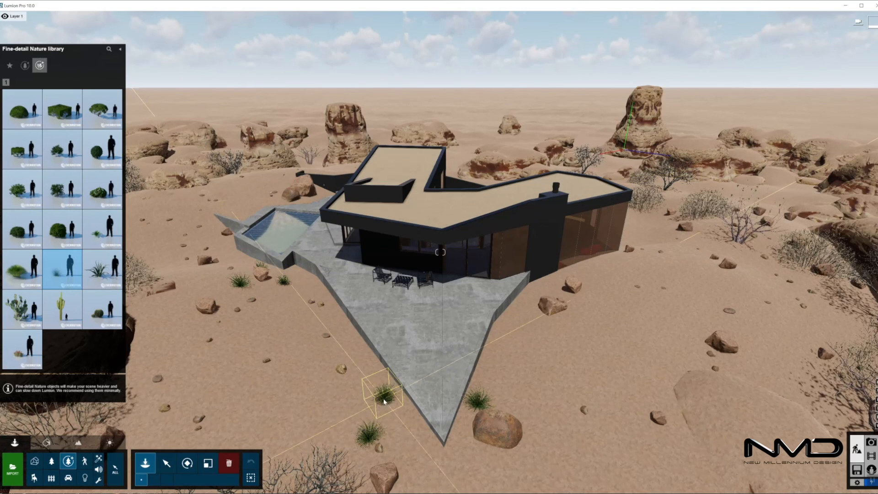
{"action": "left_click", "coordinate": [372, 389]}
{"action": "left_click", "coordinate": [582, 305]}
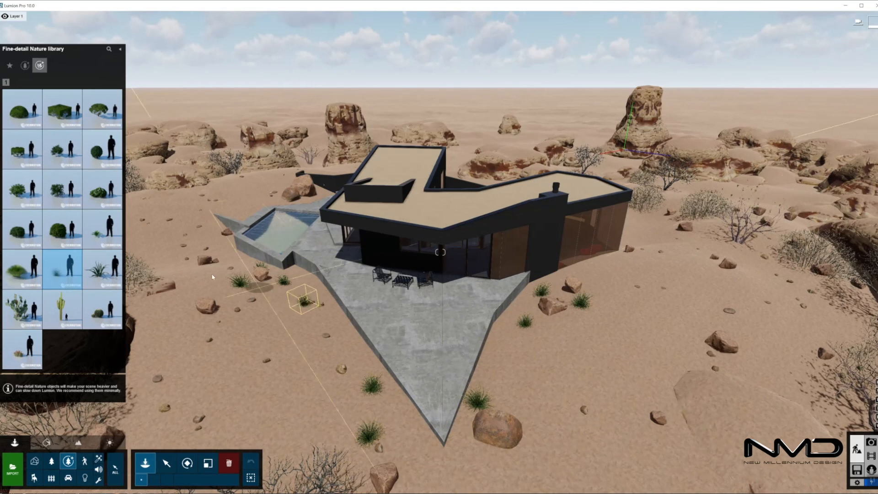
Step: Place round barrel cactuses on both sides of the pointed terrace and beside the house wall
{"action": "left_click", "coordinate": [102, 309]}
{"action": "left_click", "coordinate": [365, 374]}
{"action": "left_click", "coordinate": [506, 334]}
{"action": "left_click", "coordinate": [600, 275]}
{"action": "right_click_drag", "start_coordinate": [638, 321], "coordinate": [684, 336]}
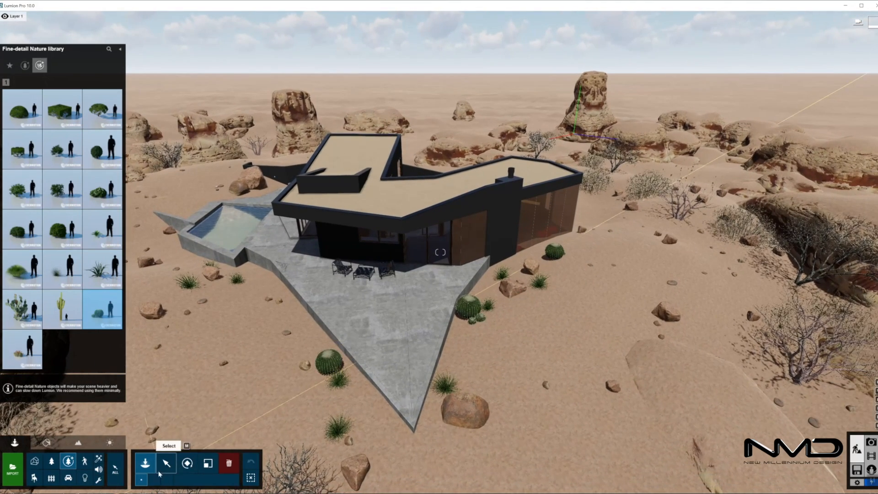
Step: Lower the sand along the base of the house with the terrain Lower brush
{"action": "left_click", "coordinate": [78, 443]}
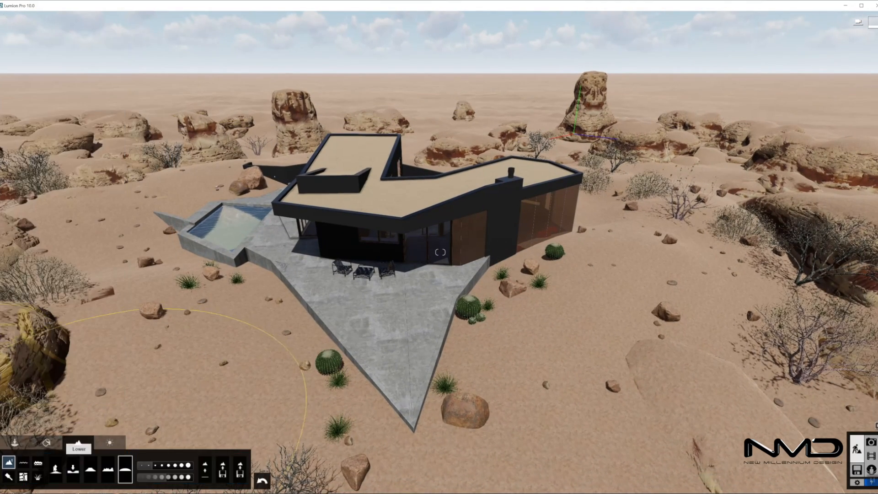
{"action": "left_click", "coordinate": [73, 469]}
{"action": "left_click", "coordinate": [151, 467]}
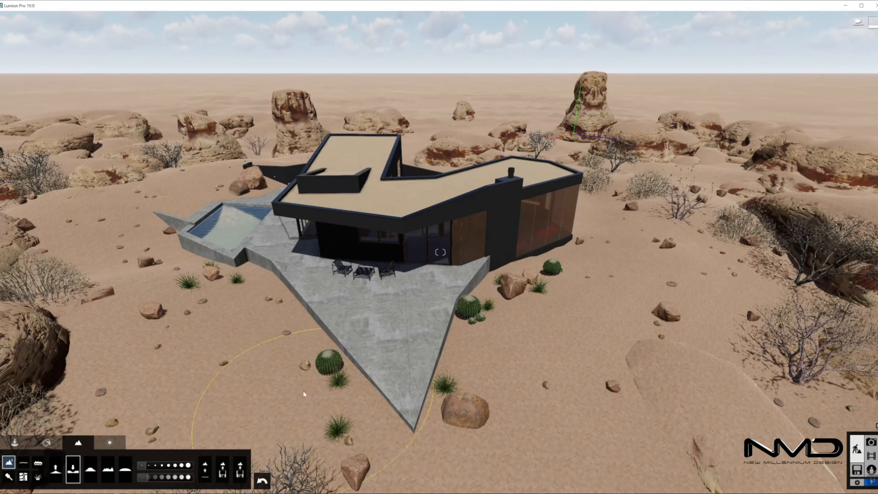
Step: Place low flowering cactuses along the terrace edges and tall saguaro cactuses on the sand beyond the pool
{"action": "left_click", "coordinate": [26, 449]}
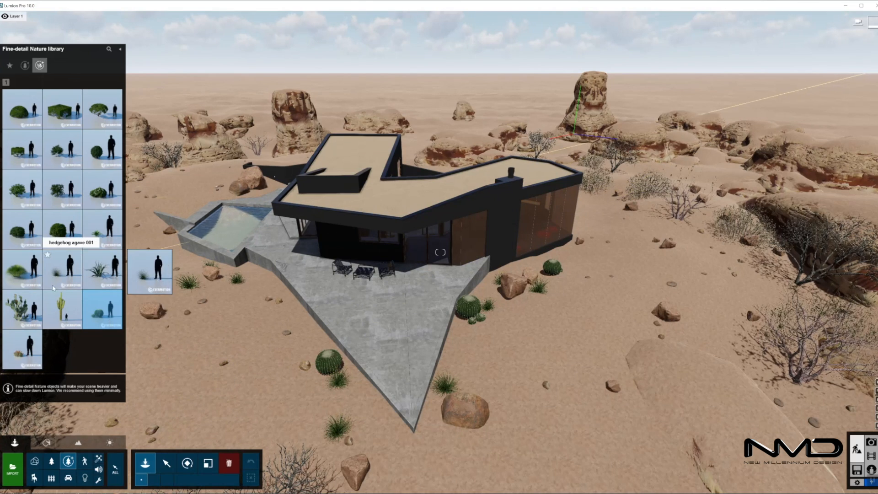
{"action": "left_click", "coordinate": [356, 392]}
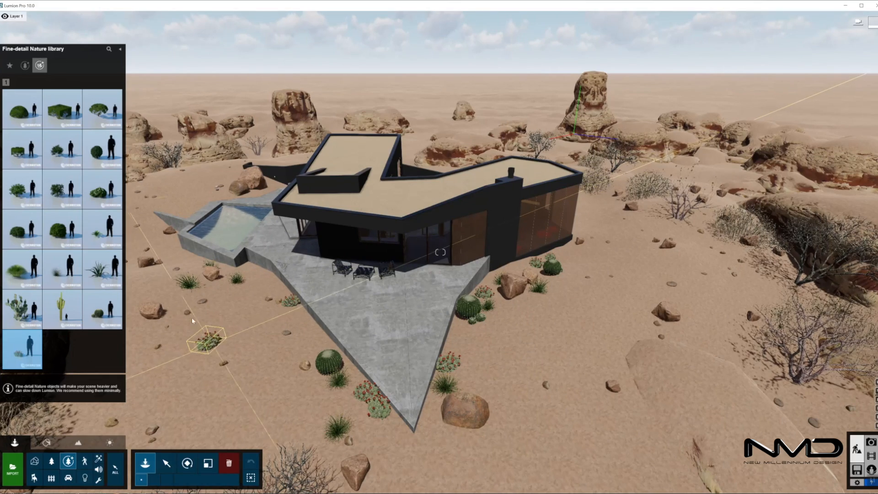
{"action": "left_click", "coordinate": [62, 308]}
{"action": "right_click_drag", "start_coordinate": [256, 297], "coordinate": [233, 265]}
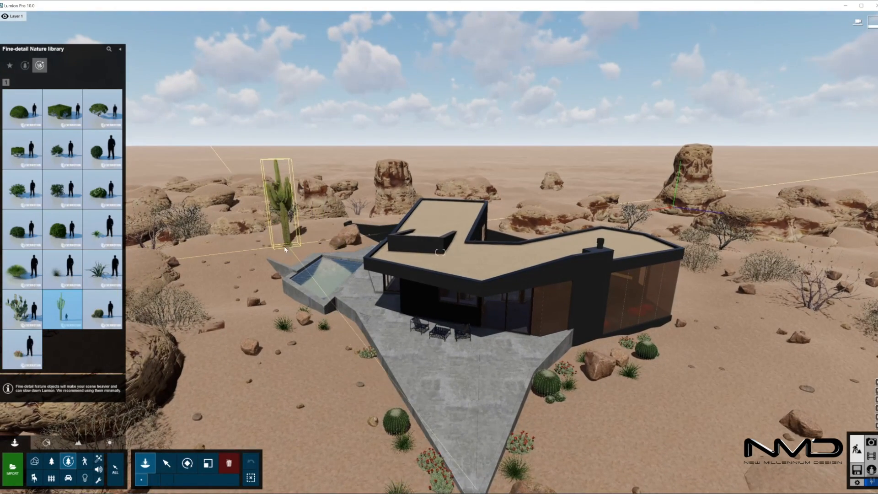
{"action": "left_click", "coordinate": [238, 254]}
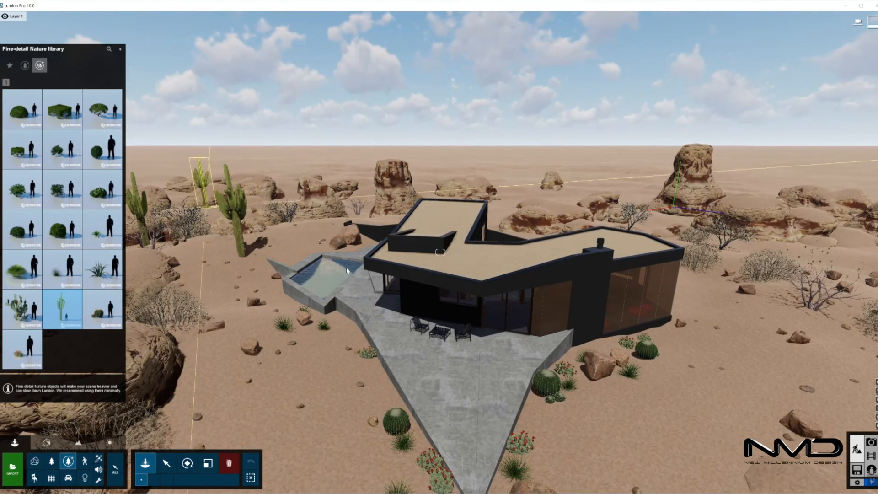
Step: Place tall saguaro cactuses on the sand behind the far glazed end of the house and among the rocks beyond it
{"action": "left_click", "coordinate": [700, 290]}
{"action": "left_click", "coordinate": [729, 324]}
{"action": "left_click", "coordinate": [718, 352]}
{"action": "right_click_drag", "start_coordinate": [717, 351], "coordinate": [773, 380]}
{"action": "key", "text": "s"}
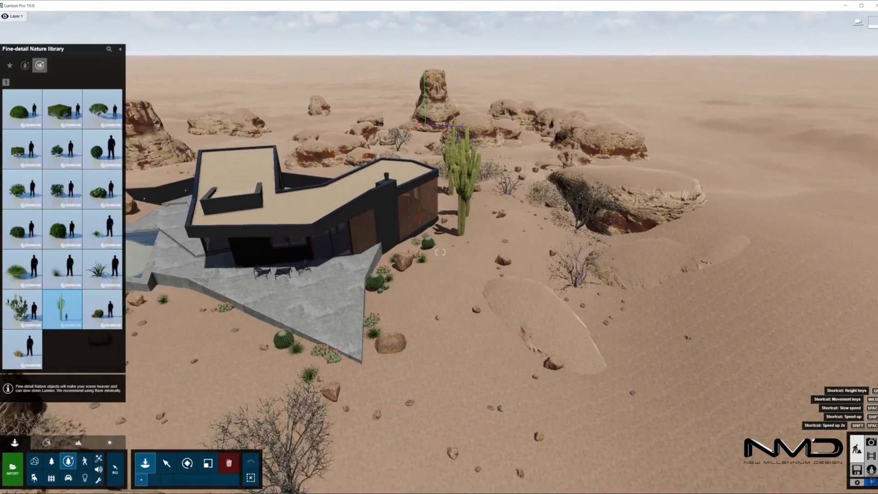
{"action": "right_click_drag", "start_coordinate": [632, 160], "coordinate": [588, 187]}
{"action": "key", "text": "s"}
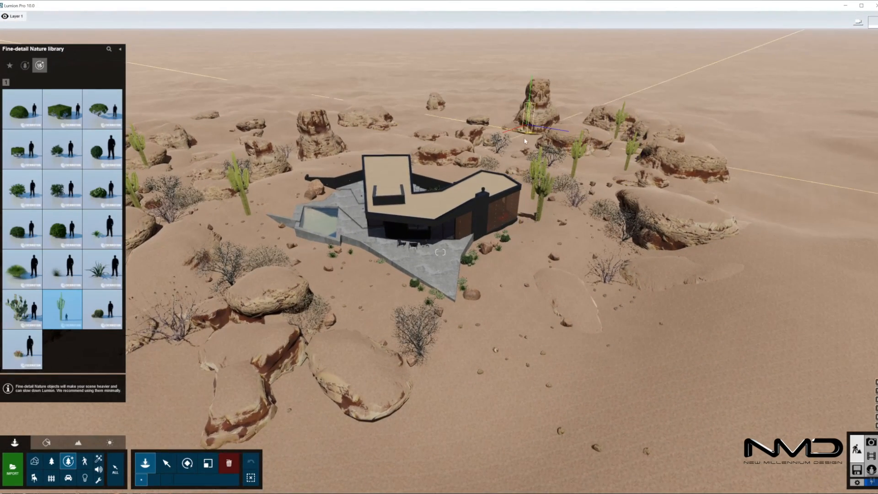
Step: Place more saguaro cactuses among the distant rock formations beyond the pool
{"action": "left_click", "coordinate": [217, 129]}
{"action": "right_click_drag", "start_coordinate": [216, 128], "coordinate": [209, 167]}
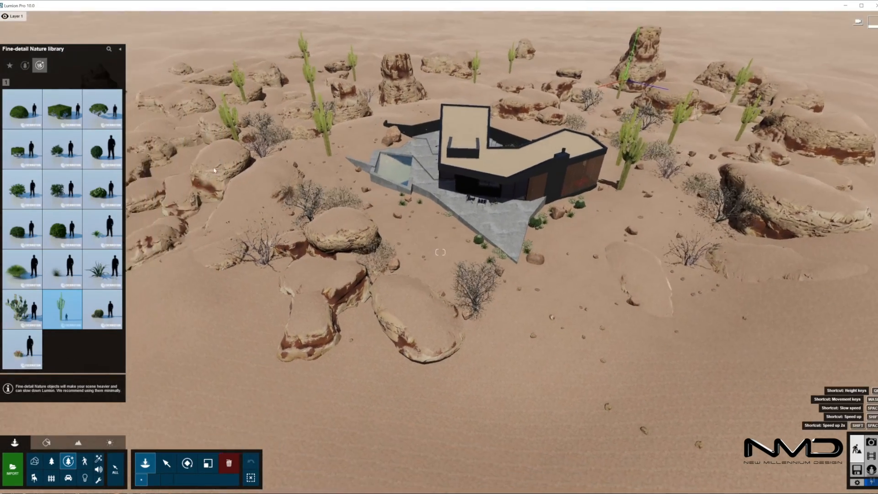
{"action": "left_click", "coordinate": [212, 87]}
{"action": "left_click", "coordinate": [152, 73]}
{"action": "left_click", "coordinate": [257, 54]}
Step: Select all the saguaro cactuses in the scene together
{"action": "left_click", "coordinate": [166, 464]}
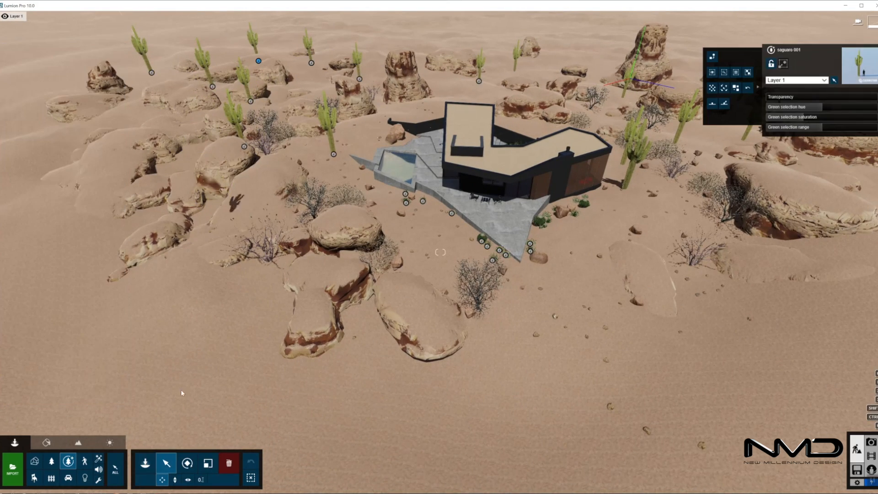
{"action": "left_click", "coordinate": [735, 86]}
{"action": "key", "text": "w"}
{"action": "right_click_drag", "start_coordinate": [228, 444], "coordinate": [450, 323]}
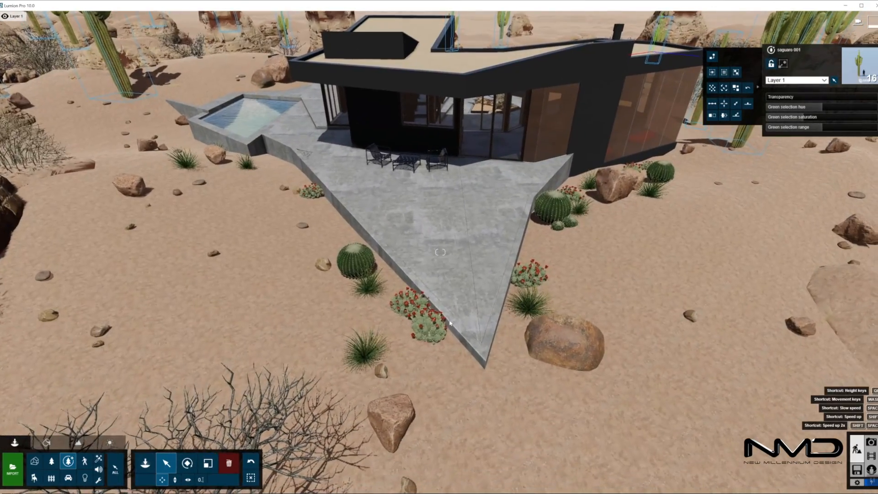
Step: Place red-flowering succulents from the cactus category beside the terrace edges, near the house-side saguaro and by the stone near the pool
{"action": "left_click", "coordinate": [69, 461]}
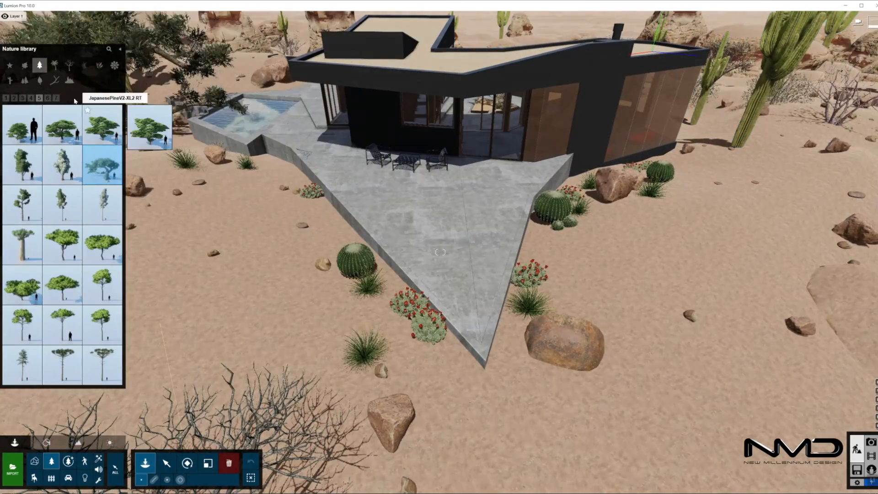
{"action": "left_click", "coordinate": [57, 98]}
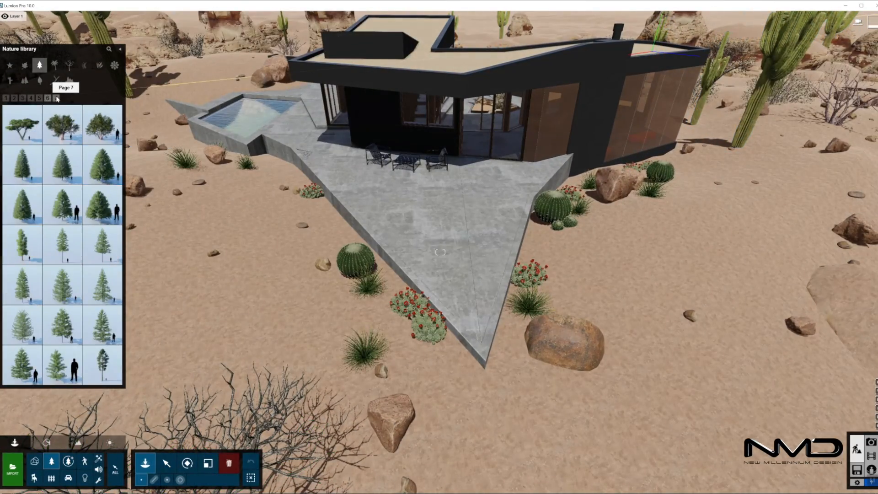
{"action": "left_click", "coordinate": [14, 81]}
{"action": "left_click", "coordinate": [22, 124]}
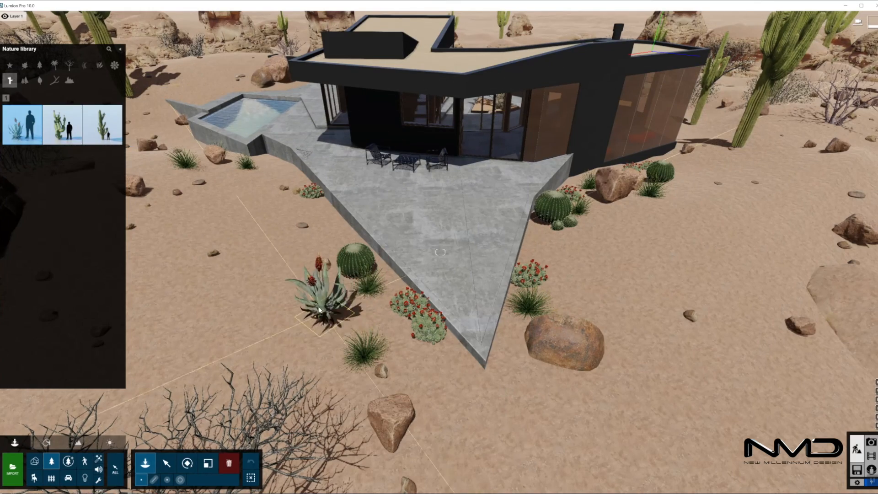
{"action": "left_click", "coordinate": [319, 306]}
{"action": "right_click_drag", "start_coordinate": [355, 315], "coordinate": [601, 233]}
{"action": "key", "text": "s"}
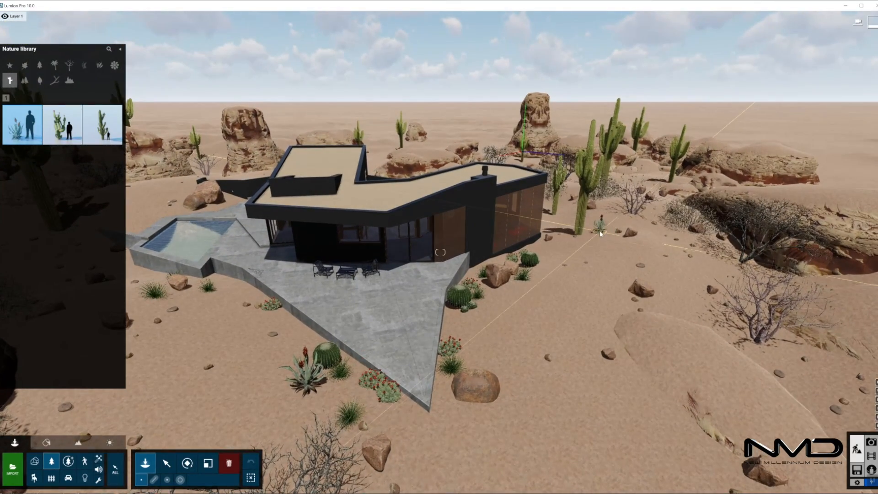
{"action": "left_click", "coordinate": [513, 321]}
{"action": "right_click_drag", "start_coordinate": [513, 321], "coordinate": [433, 305]}
{"action": "right_click_drag", "start_coordinate": [488, 294], "coordinate": [536, 266]}
Step: Place a fine-detail prickly pear cactus next to the stone behind the pool
{"action": "key", "text": "w"}
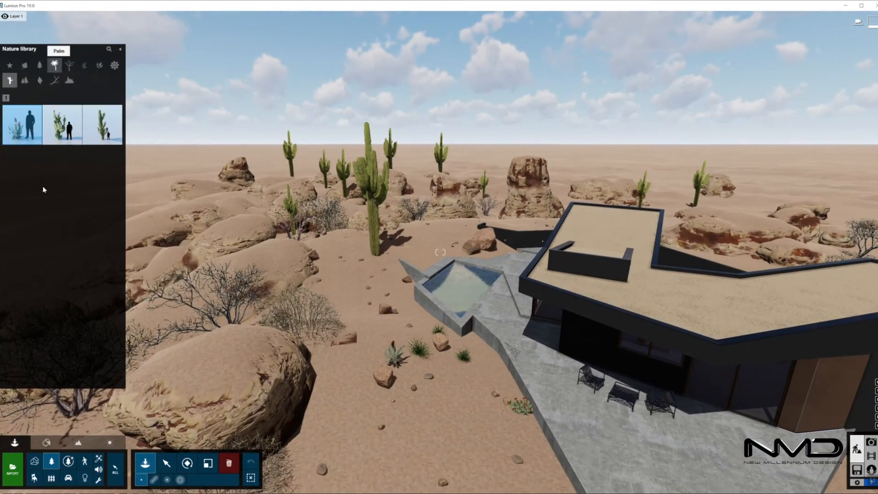
{"action": "left_click", "coordinate": [67, 464]}
{"action": "left_click", "coordinate": [20, 322]}
{"action": "key", "text": "w"}
{"action": "right_click_drag", "start_coordinate": [389, 339], "coordinate": [420, 372]}
{"action": "left_click", "coordinate": [398, 339]}
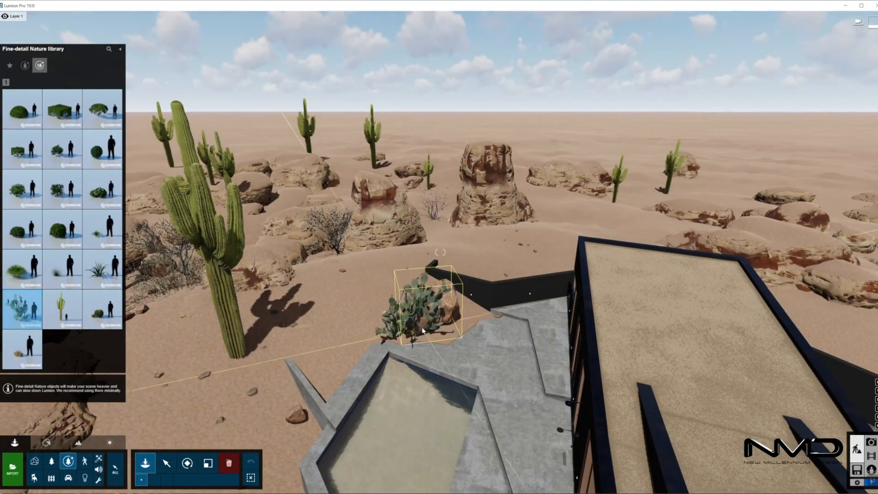
{"action": "key", "text": "s"}
{"action": "right_click_drag", "start_coordinate": [397, 303], "coordinate": [401, 285]}
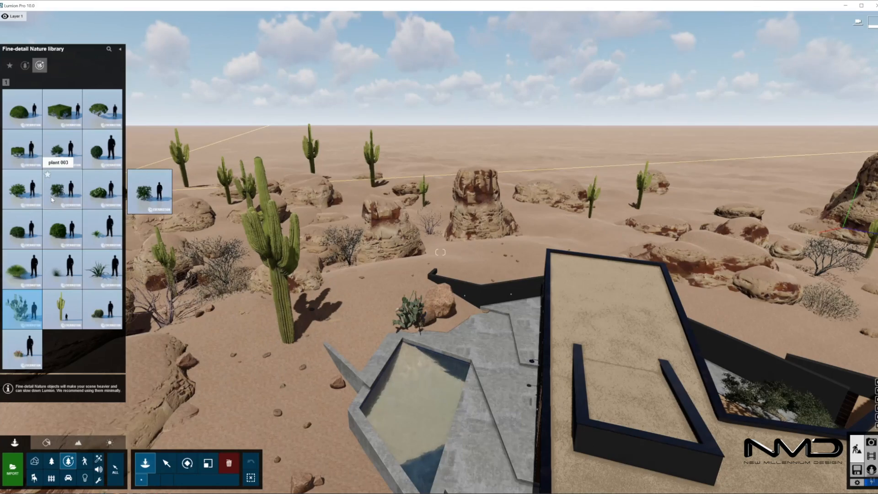
Step: Place large spiky agaves beside the pool and along both edges of the pointed terrace
{"action": "left_click", "coordinate": [97, 273]}
{"action": "right_click_drag", "start_coordinate": [220, 373], "coordinate": [320, 398]}
{"action": "left_click", "coordinate": [284, 376]}
{"action": "key", "text": "s"}
{"action": "left_click", "coordinate": [364, 307]}
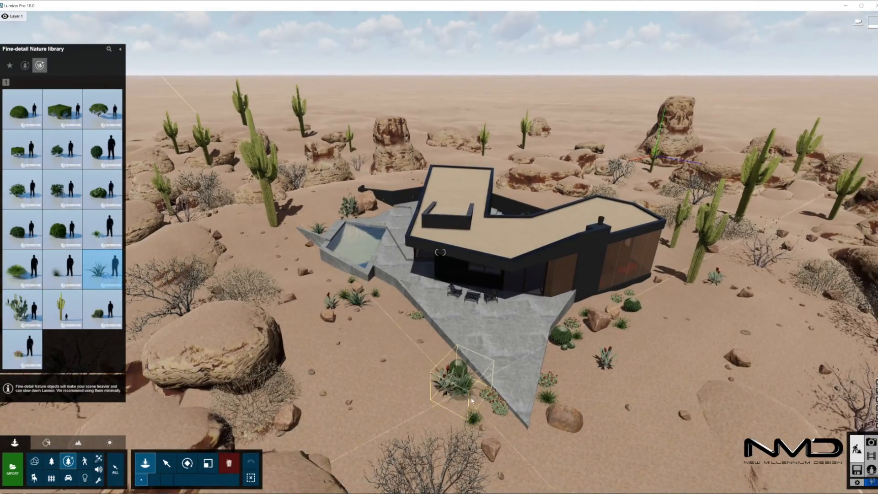
{"action": "left_click", "coordinate": [408, 362]}
{"action": "left_click", "coordinate": [444, 431]}
{"action": "left_click", "coordinate": [584, 396]}
{"action": "left_click", "coordinate": [650, 371]}
{"action": "key", "text": "s"}
{"action": "right_click_drag", "start_coordinate": [651, 371], "coordinate": [704, 355]}
Step: Place imported green bushes near the terrace tip and by the house wall, and rotate the one at the wall
{"action": "mouse_move", "coordinate": [69, 320]}
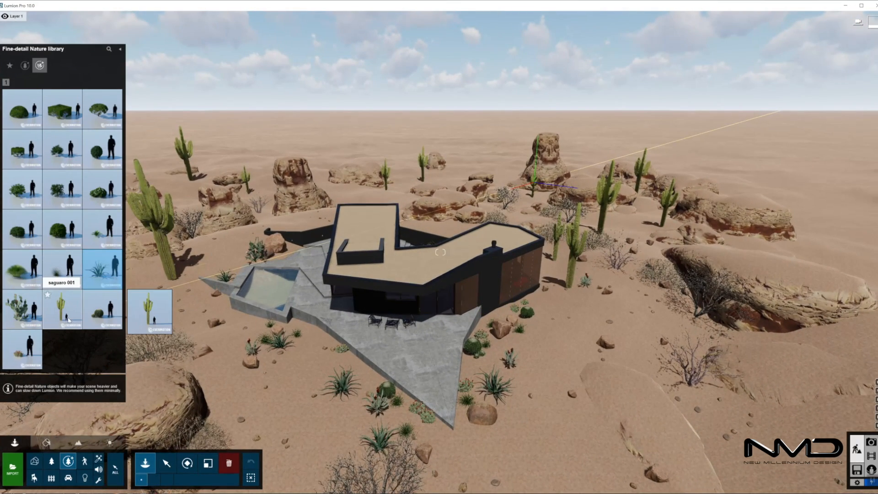
{"action": "left_click", "coordinate": [27, 69]}
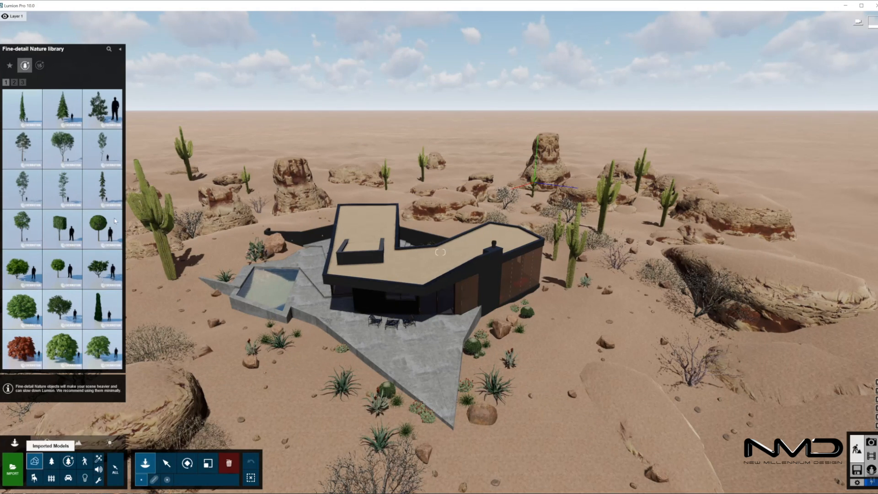
{"action": "left_click", "coordinate": [35, 461]}
{"action": "left_click", "coordinate": [102, 149]}
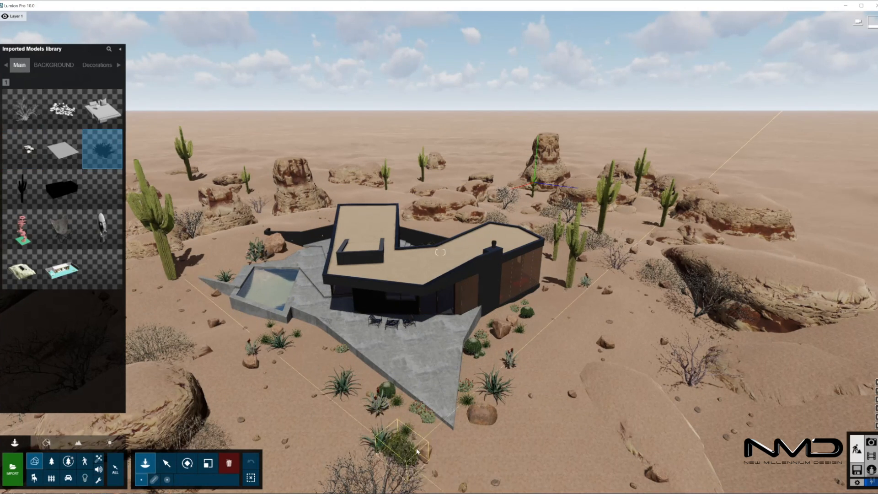
{"action": "left_click", "coordinate": [402, 449]}
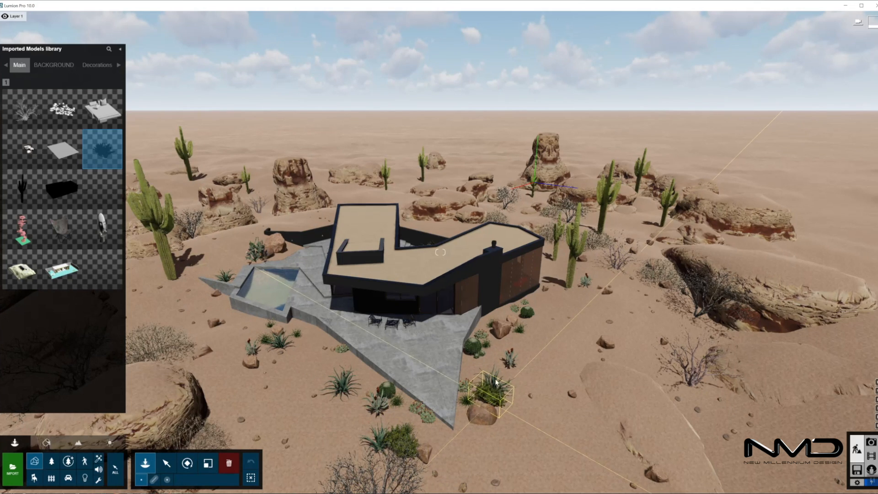
{"action": "key", "text": "m"}
{"action": "key", "text": "r"}
{"action": "left_click_drag", "start_coordinate": [493, 318], "coordinate": [491, 331]}
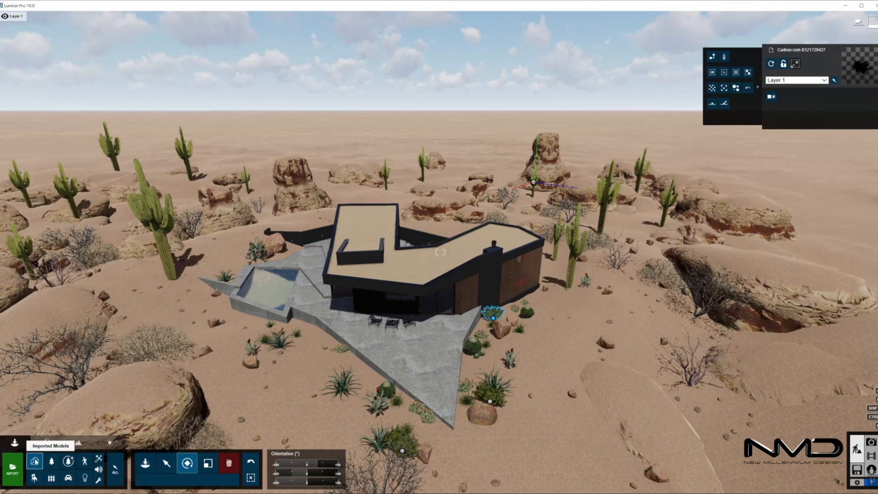
Step: Place imported Plant 09 shrubs around the pool corner and by the stones at the house wall, and rotate the wall shrubs
{"action": "left_click", "coordinate": [145, 463]}
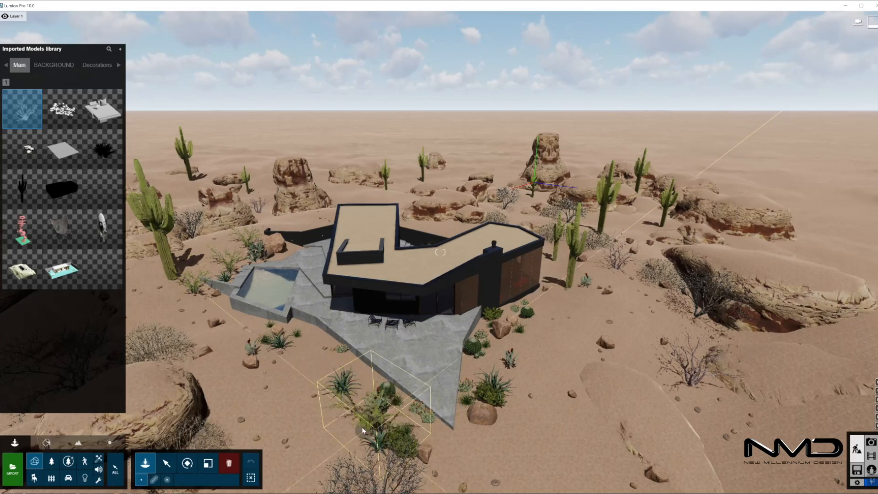
{"action": "key", "text": "w"}
{"action": "right_click_drag", "start_coordinate": [490, 358], "coordinate": [540, 403]}
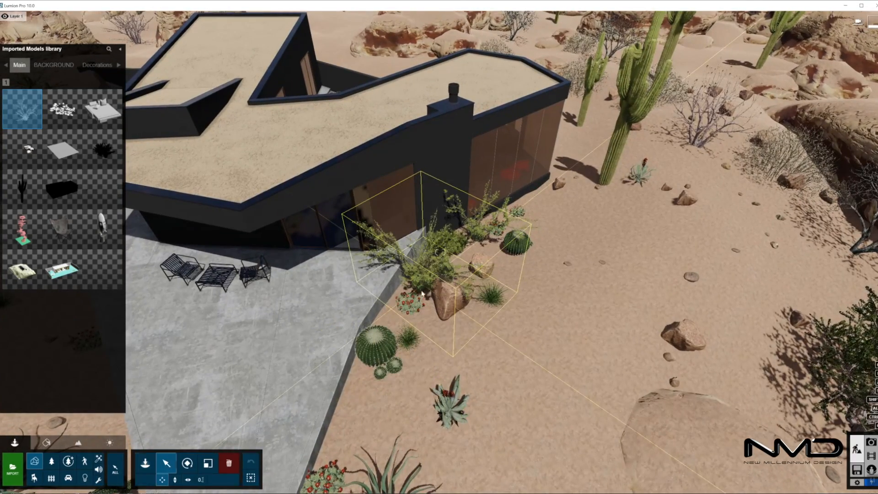
{"action": "left_click", "coordinate": [426, 295]}
{"action": "key", "text": "r"}
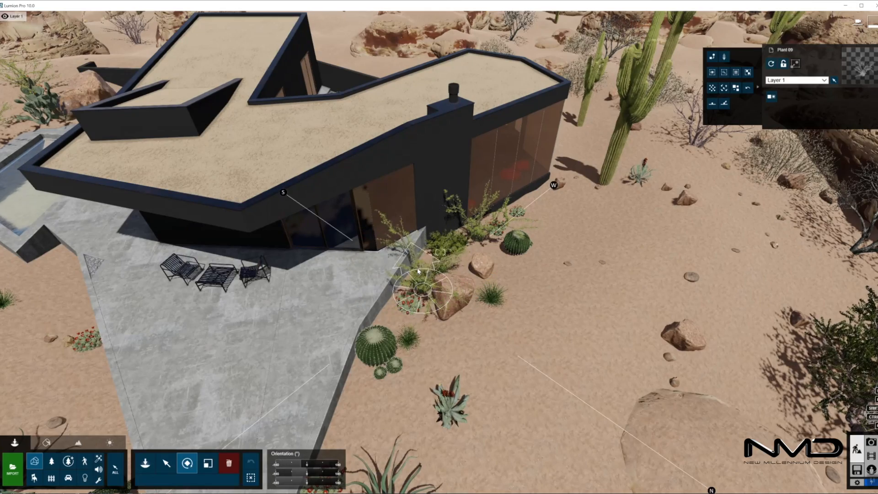
{"action": "left_click_drag", "start_coordinate": [473, 235], "coordinate": [416, 263]}
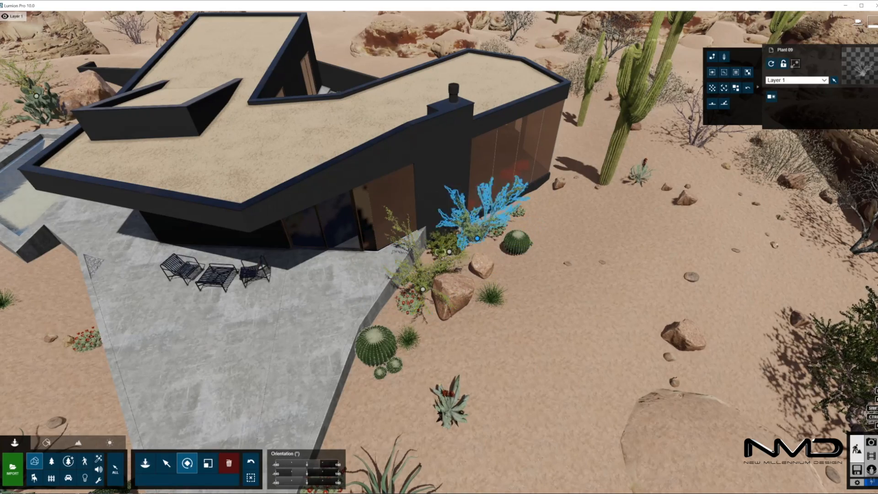
Step: Scatter the imported dry shrub from the Shrubs category across the sand around the terrace with cluster placement
{"action": "right_click_drag", "start_coordinate": [417, 263], "coordinate": [416, 215]}
{"action": "key", "text": "s"}
{"action": "right_click_drag", "start_coordinate": [539, 220], "coordinate": [507, 288]}
{"action": "key", "text": "w"}
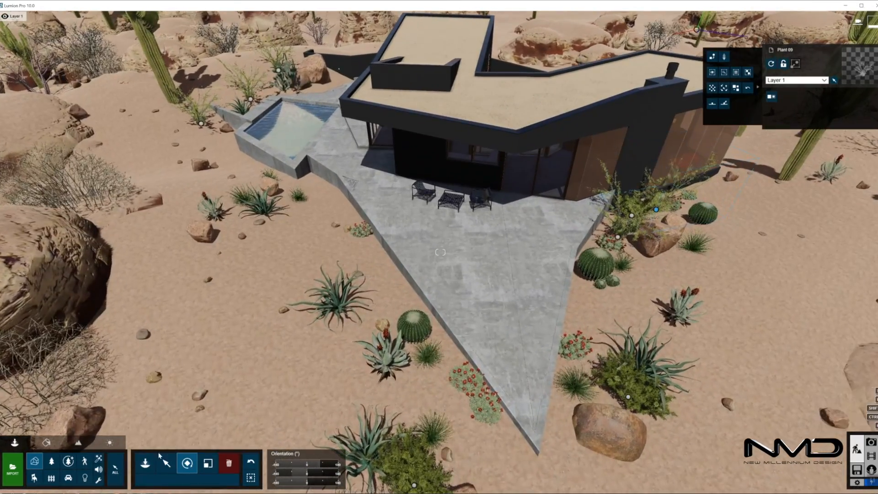
{"action": "left_click", "coordinate": [145, 464]}
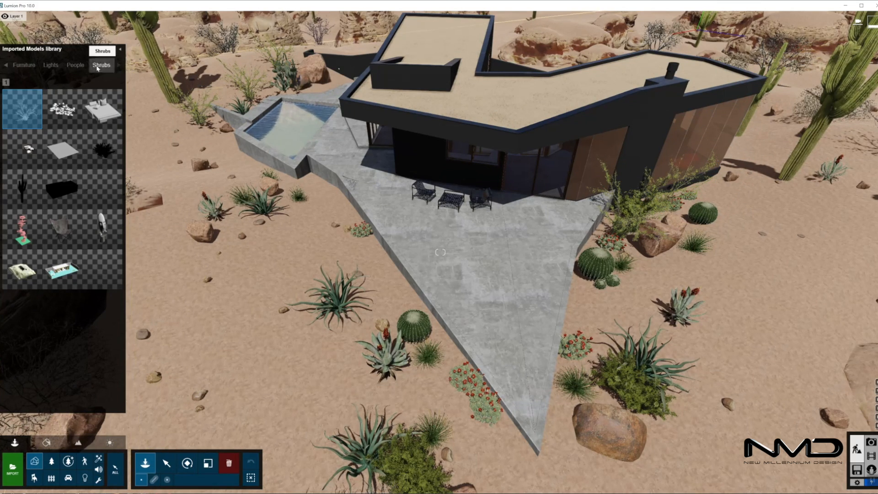
{"action": "left_click", "coordinate": [101, 65]}
{"action": "key", "text": "w"}
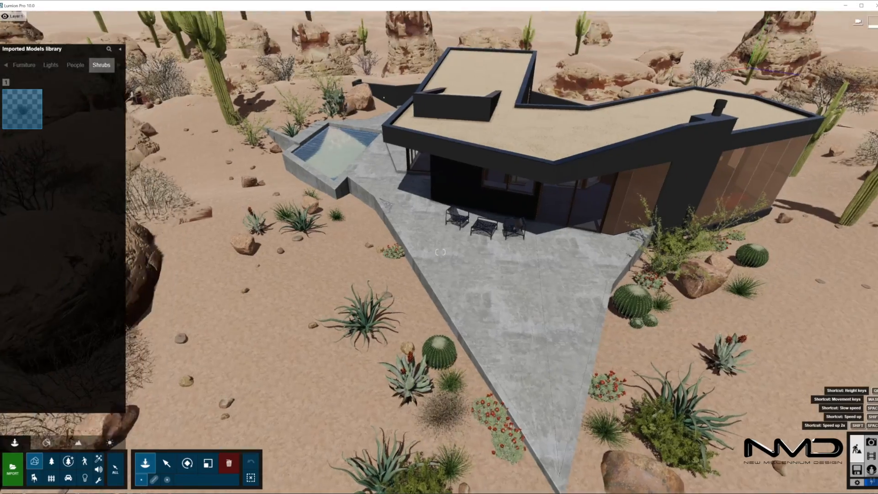
{"action": "key", "text": "s"}
{"action": "left_click", "coordinate": [167, 479]}
{"action": "mouse_move", "coordinate": [322, 326]}
{"action": "left_mouse_down"}
{"action": "mouse_move", "coordinate": [508, 394]}
{"action": "mouse_move", "coordinate": [549, 361]}
{"action": "mouse_move", "coordinate": [595, 284]}
{"action": "mouse_move", "coordinate": [657, 241]}
{"action": "left_mouse_up"}
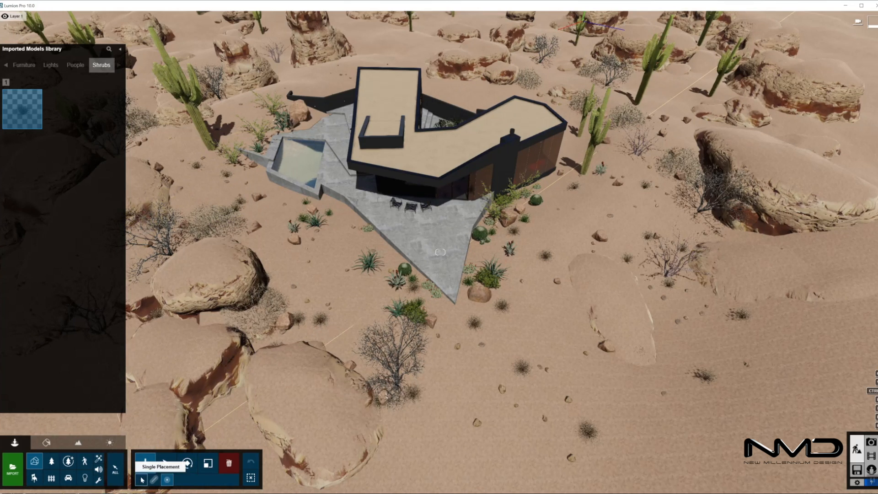
Step: Add single dry shrubs along the pool-side edge of the terrace and around its tip
{"action": "left_click_drag", "start_coordinate": [383, 251], "coordinate": [331, 217]}
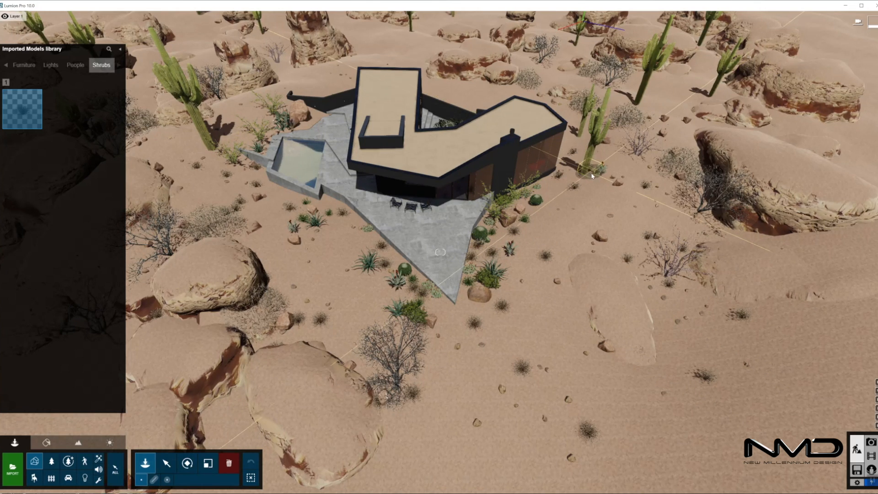
{"action": "left_click", "coordinate": [467, 308]}
{"action": "left_click", "coordinate": [440, 303]}
{"action": "left_click", "coordinate": [449, 334]}
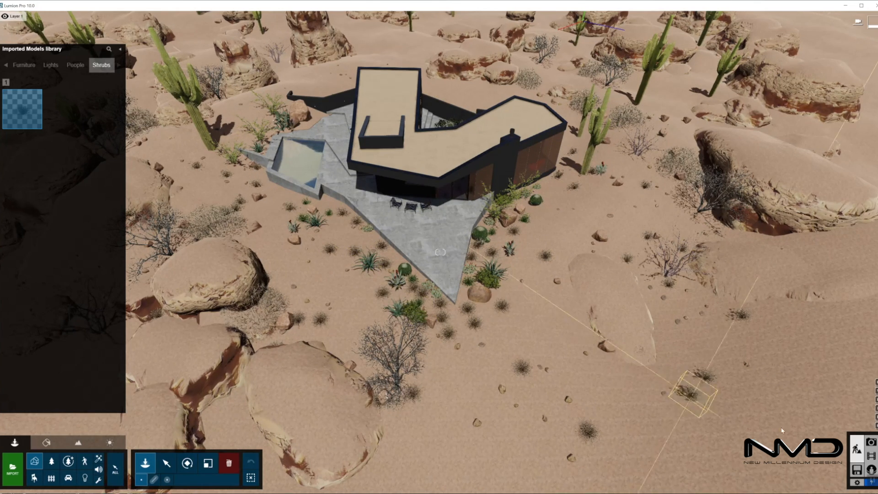
Step: Check the planted landscape from the low photo viewpoint in front of the terrace tip and from above
{"action": "left_click", "coordinate": [872, 443]}
{"action": "left_click", "coordinate": [40, 446]}
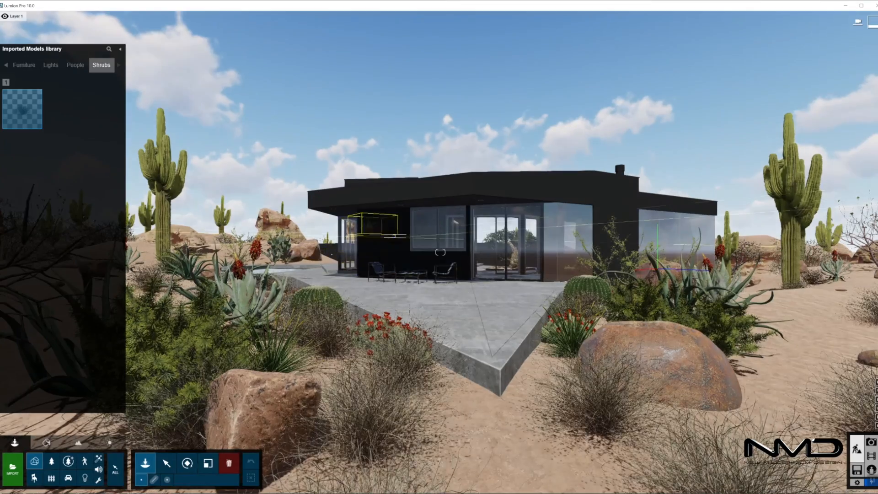
{"action": "key", "text": "s"}
{"action": "mouse_move", "coordinate": [390, 225]}
{"action": "right_mouse_down"}
{"action": "mouse_move", "coordinate": [441, 252]}
{"action": "mouse_move", "coordinate": [398, 212]}
{"action": "right_mouse_up"}
{"action": "key", "text": "w"}
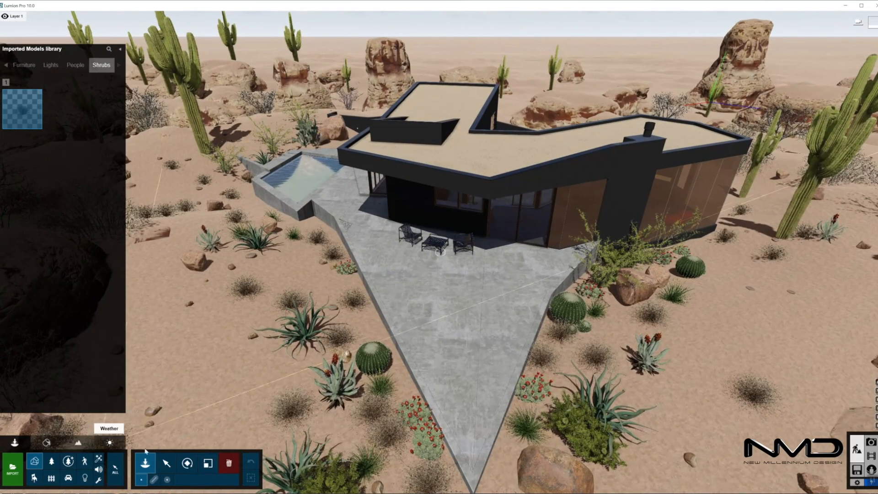
Step: Place gnarled dead wood pieces from the nature library among the plants on both sides of the terrace tip
{"action": "key", "text": "m"}
{"action": "left_click", "coordinate": [52, 462]}
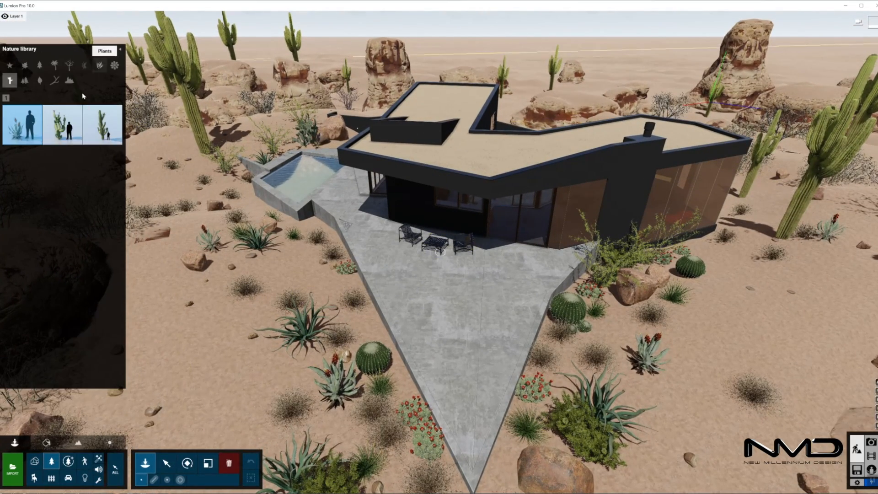
{"action": "left_click", "coordinate": [57, 86]}
{"action": "right_click_drag", "start_coordinate": [102, 283], "coordinate": [63, 322]}
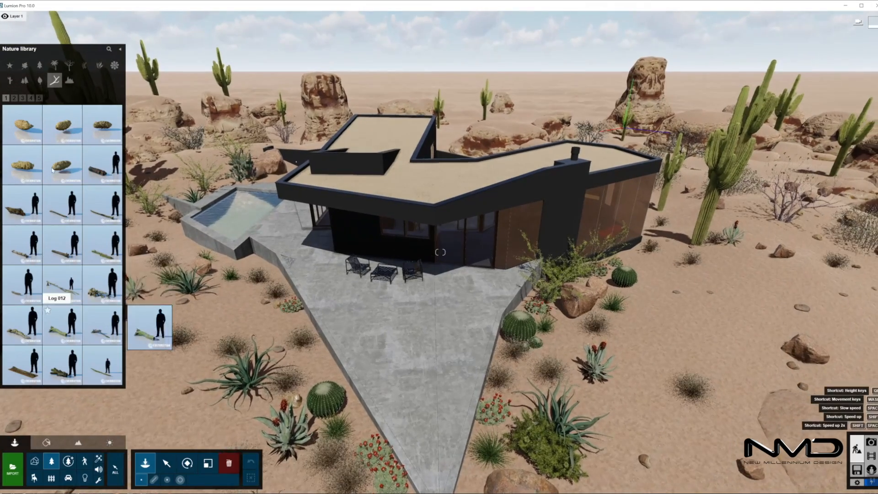
{"action": "left_click", "coordinate": [22, 98]}
{"action": "mouse_move", "coordinate": [72, 249]}
{"action": "left_click", "coordinate": [102, 254]}
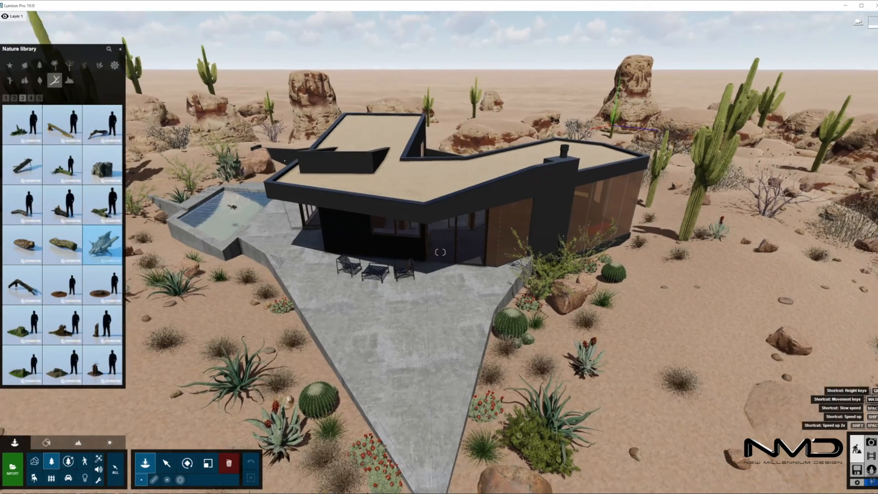
{"action": "right_click_drag", "start_coordinate": [412, 256], "coordinate": [454, 356]}
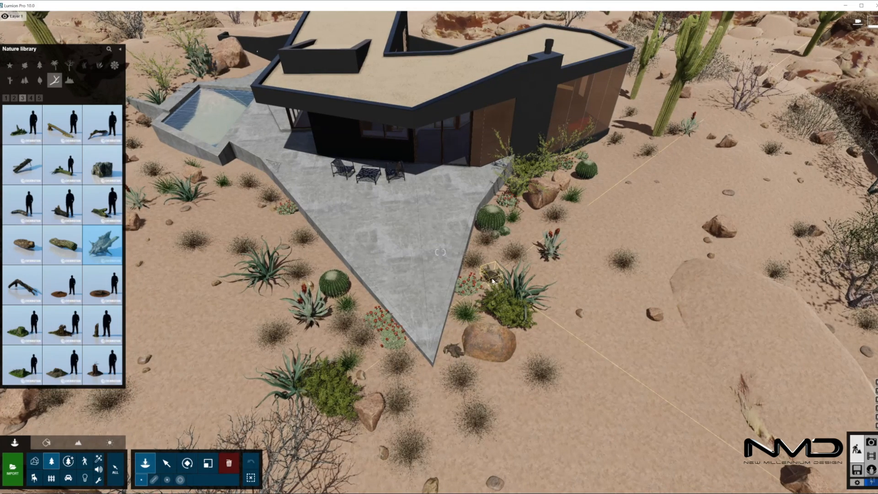
{"action": "left_click", "coordinate": [326, 350]}
{"action": "left_click", "coordinate": [375, 380]}
{"action": "left_click", "coordinate": [315, 268]}
Step: Place fallen mossy logs from the nature library among the plants on both sides of the terrace tip
{"action": "left_click", "coordinate": [23, 283]}
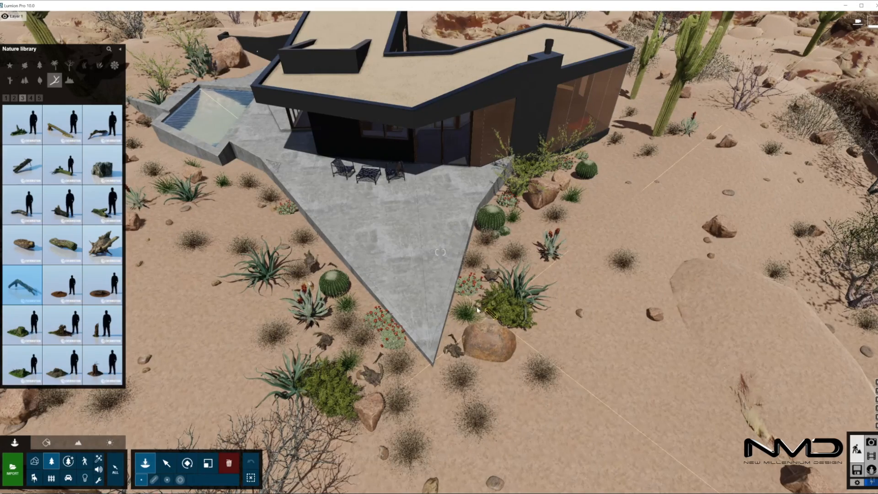
{"action": "key", "text": "s"}
{"action": "right_click_drag", "start_coordinate": [441, 252], "coordinate": [465, 216]}
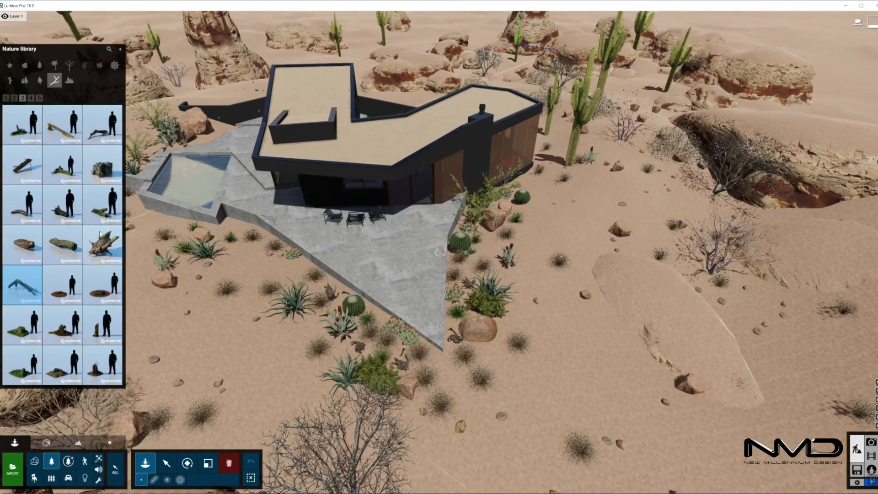
{"action": "left_click", "coordinate": [101, 131]}
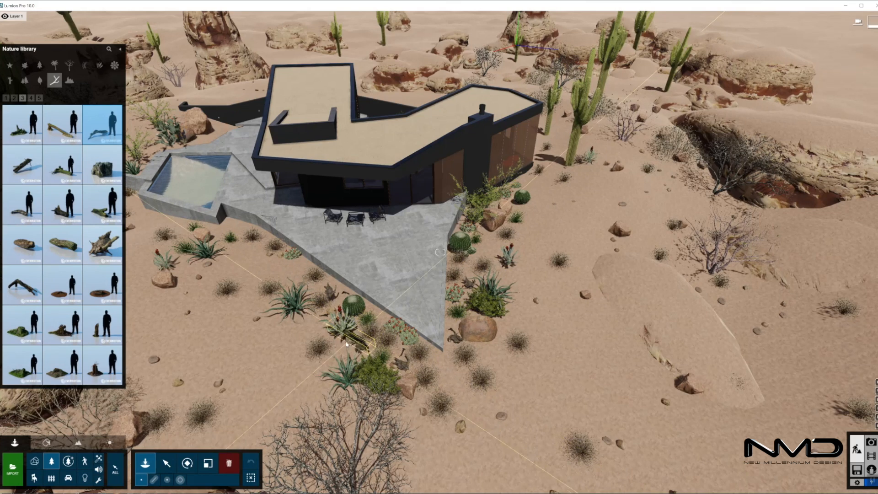
{"action": "left_click", "coordinate": [286, 270]}
Step: Scatter small branched twigs over the sand around the terrace with cluster placement and delete those lying on the concrete
{"action": "left_click", "coordinate": [30, 98]}
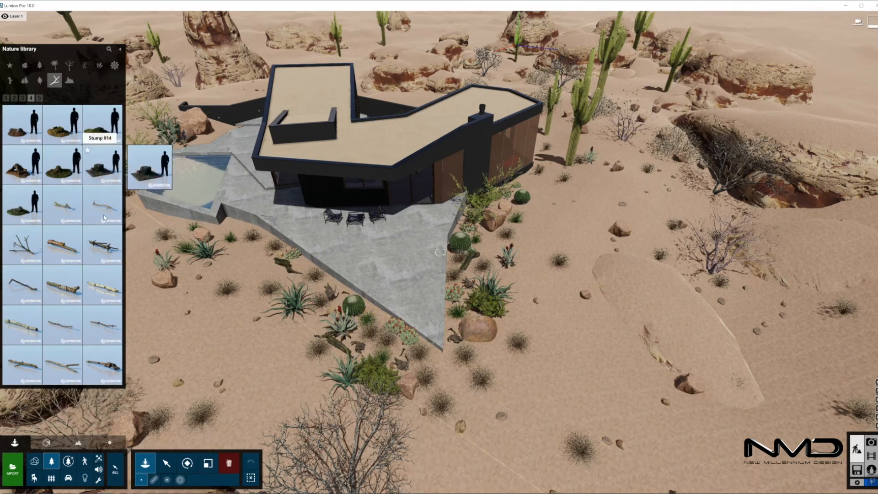
{"action": "left_click", "coordinate": [102, 245]}
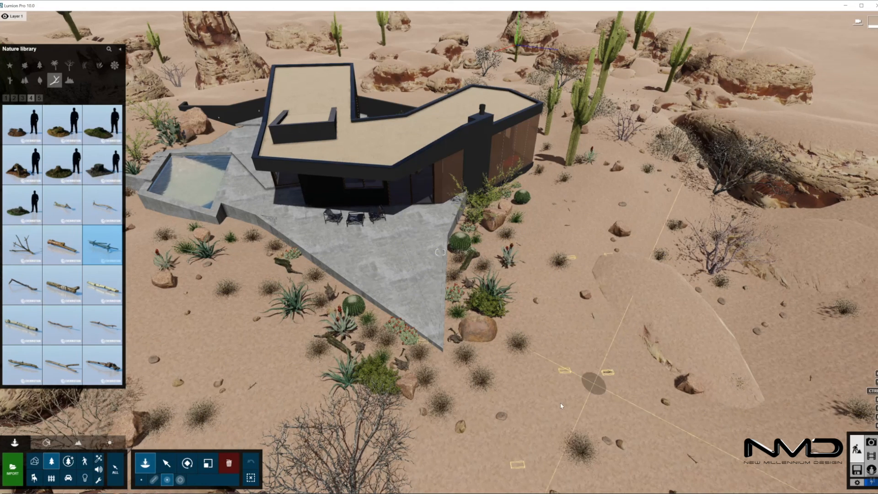
{"action": "left_click", "coordinate": [22, 245]}
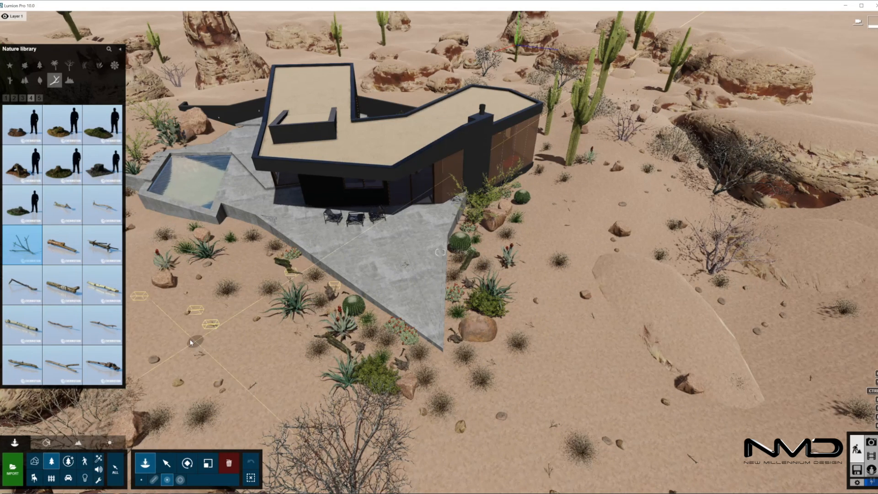
{"action": "left_click", "coordinate": [406, 267]}
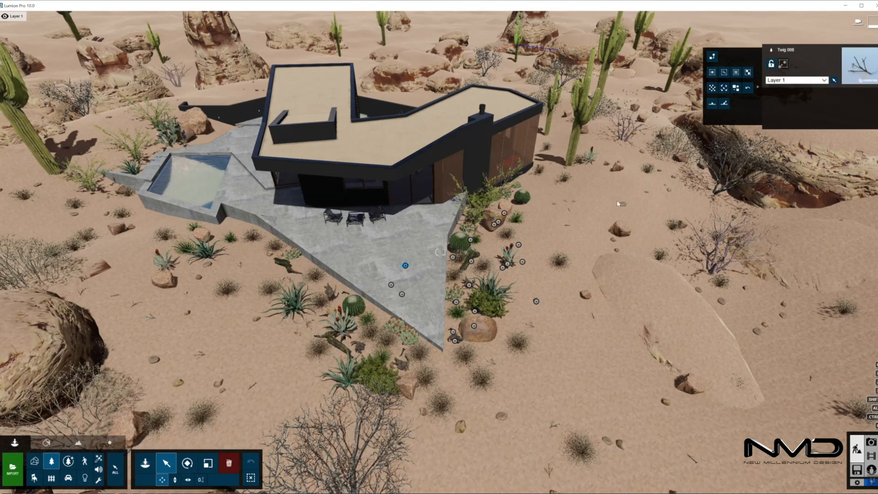
{"action": "left_click", "coordinate": [230, 463]}
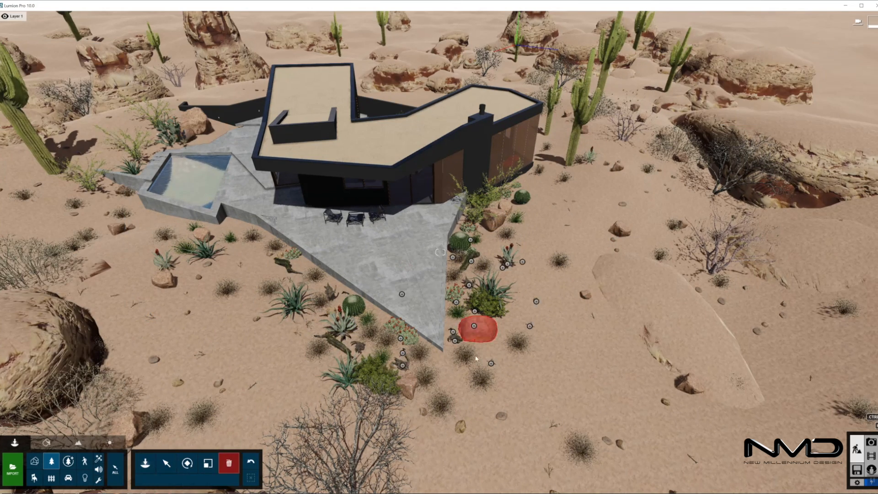
Step: Scatter small stones from the rocks category around the terrace tip and delete those lying on the concrete
{"action": "scroll", "coordinate": [476, 359], "scroll_direction": "up", "scroll_amount": 5}
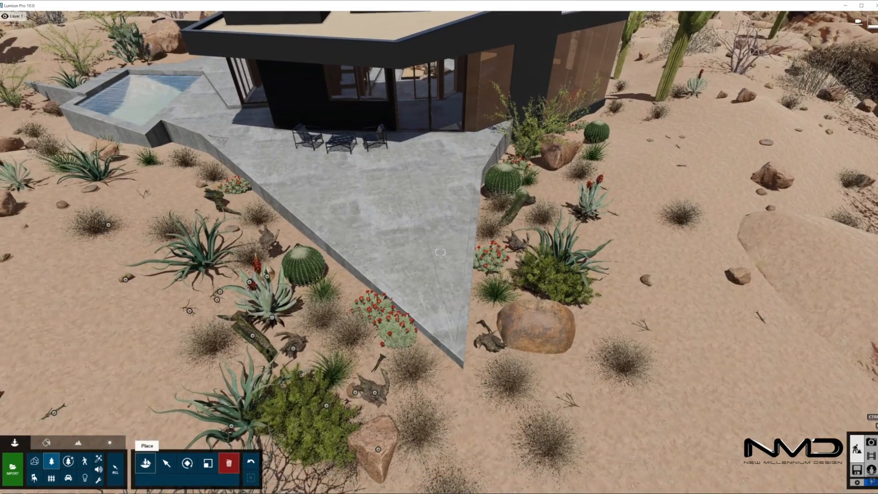
{"action": "left_click", "coordinate": [145, 463]}
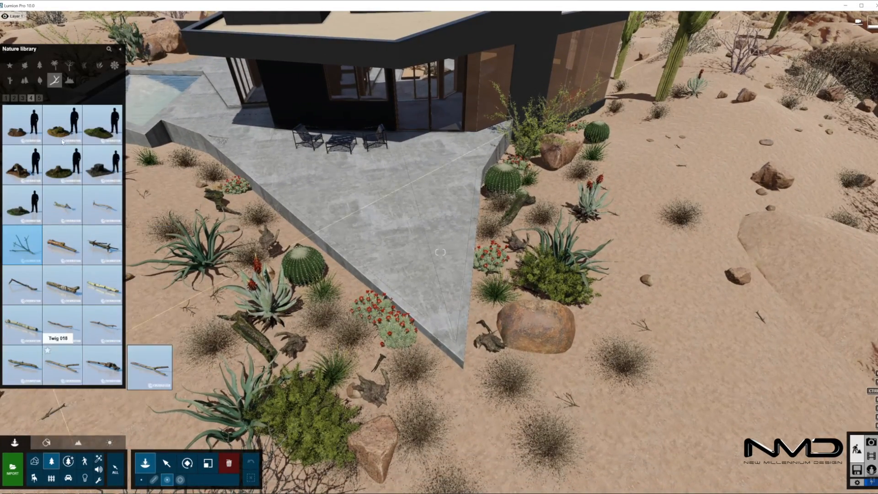
{"action": "left_click", "coordinate": [69, 80]}
{"action": "left_click", "coordinate": [22, 98]}
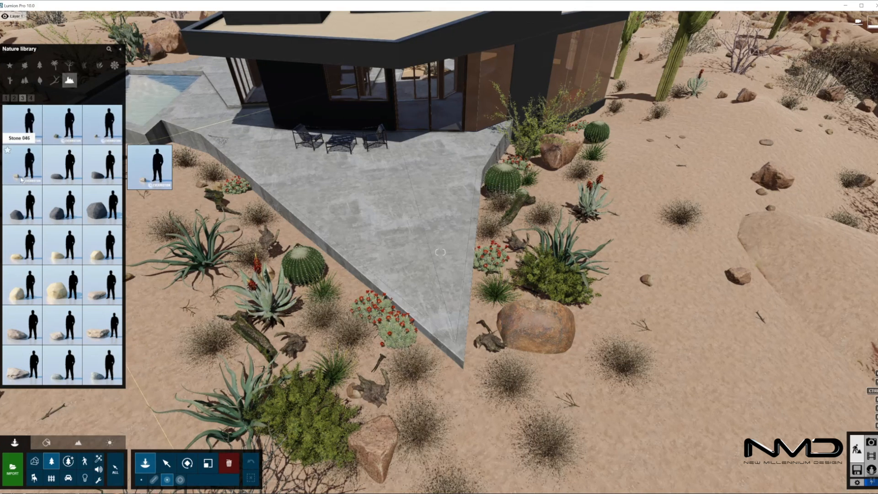
{"action": "left_click", "coordinate": [15, 98]}
{"action": "left_click", "coordinate": [63, 204]}
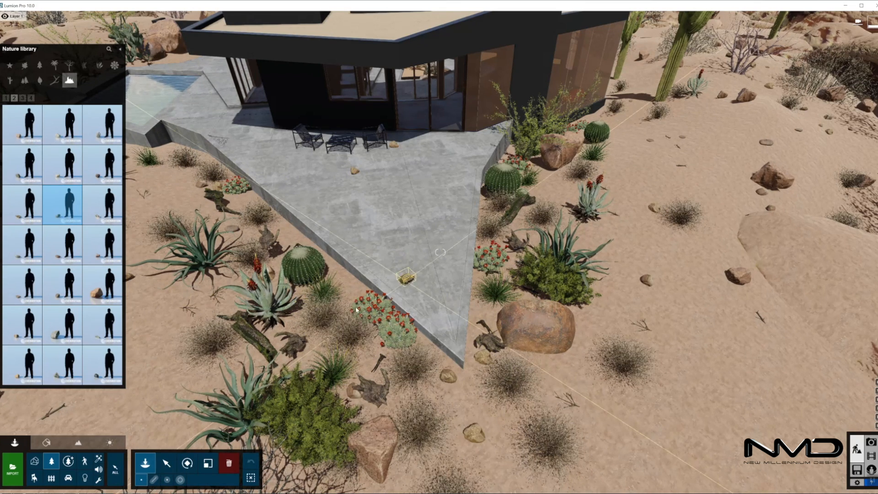
{"action": "left_click", "coordinate": [166, 463]}
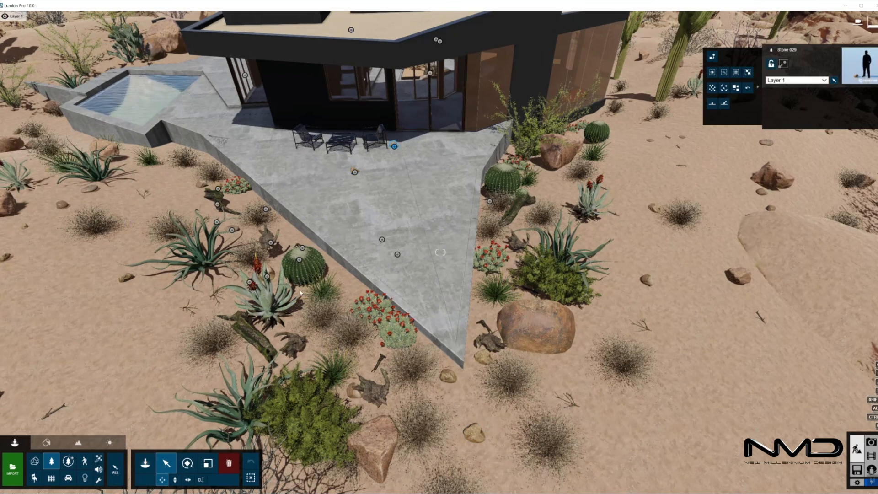
{"action": "left_click", "coordinate": [230, 462]}
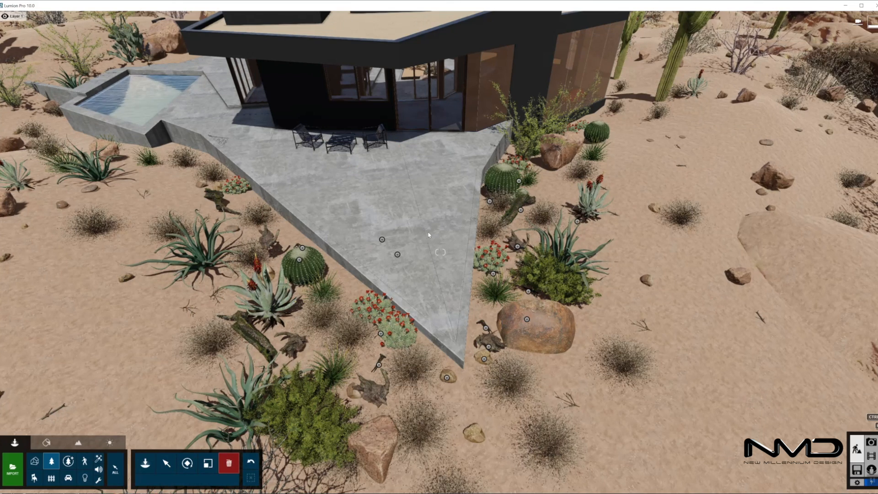
Step: Bring two small stones together in front of the terrace tip and adjust their rotation and size
{"action": "left_click", "coordinate": [447, 379]}
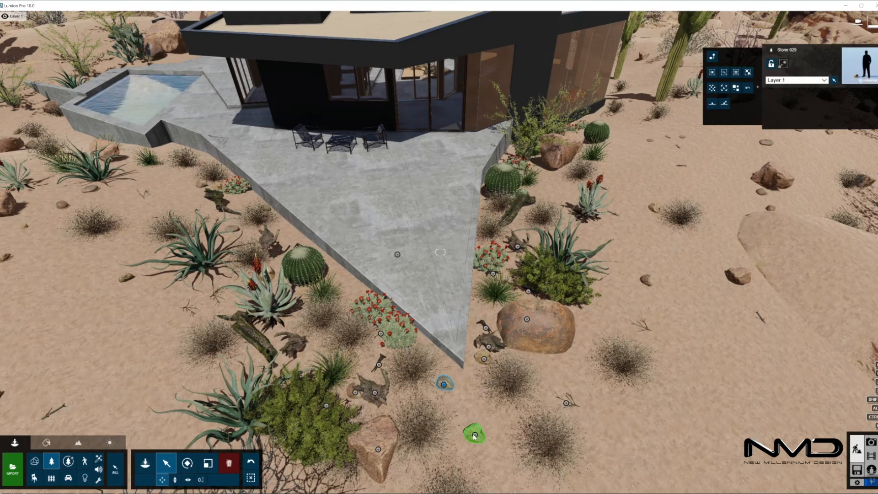
{"action": "key", "text": "r"}
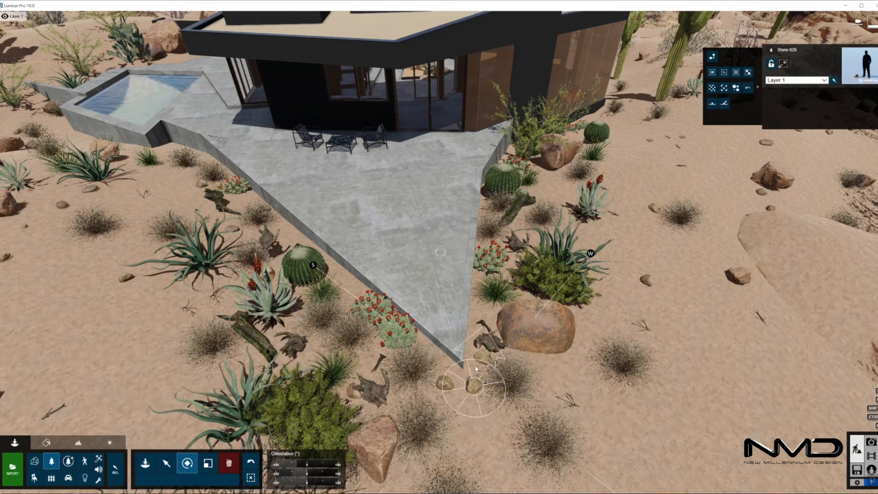
{"action": "key", "text": "l"}
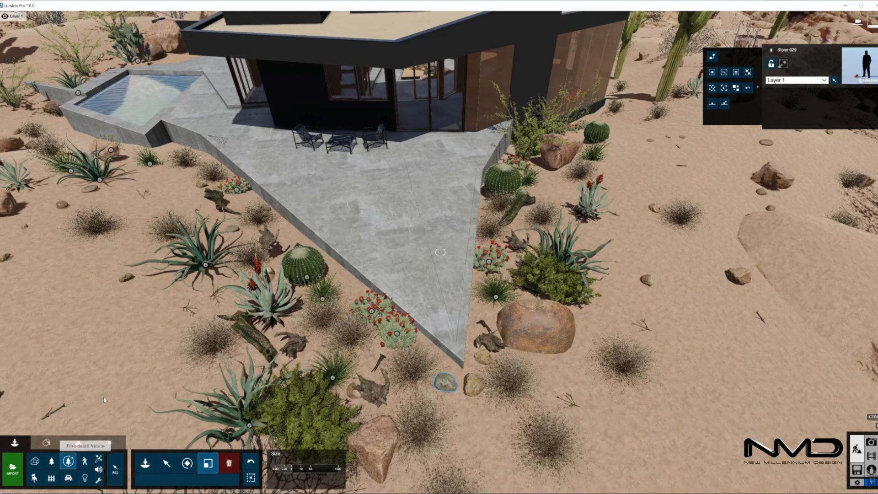
Step: Place hedgehog agaves from the fine-detail Plants category on both sides of the terrace tip
{"action": "left_click", "coordinate": [147, 465]}
{"action": "left_click", "coordinate": [40, 67]}
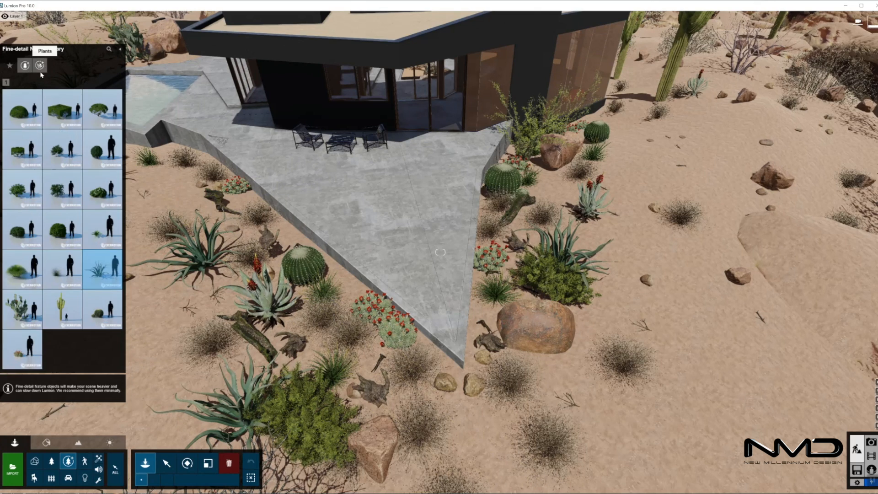
{"action": "left_click", "coordinate": [62, 269]}
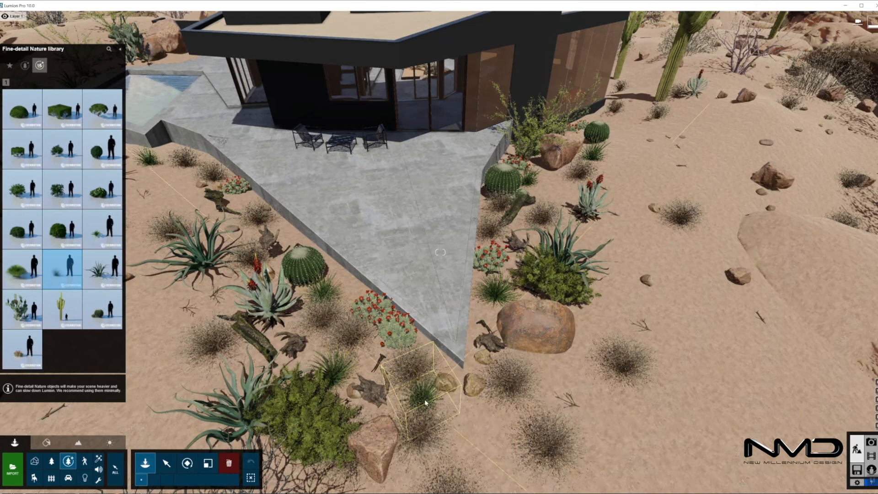
{"action": "left_click", "coordinate": [482, 372]}
{"action": "left_click", "coordinate": [524, 382]}
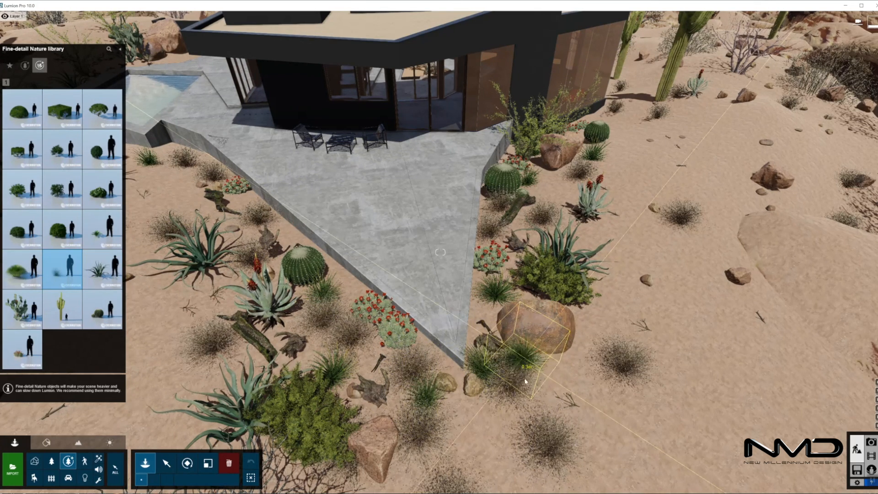
Step: Adjust the position and size of the new hedgehog agaves, enlarging the one in front of the big boulder
{"action": "key", "text": "m"}
{"action": "key", "text": "l"}
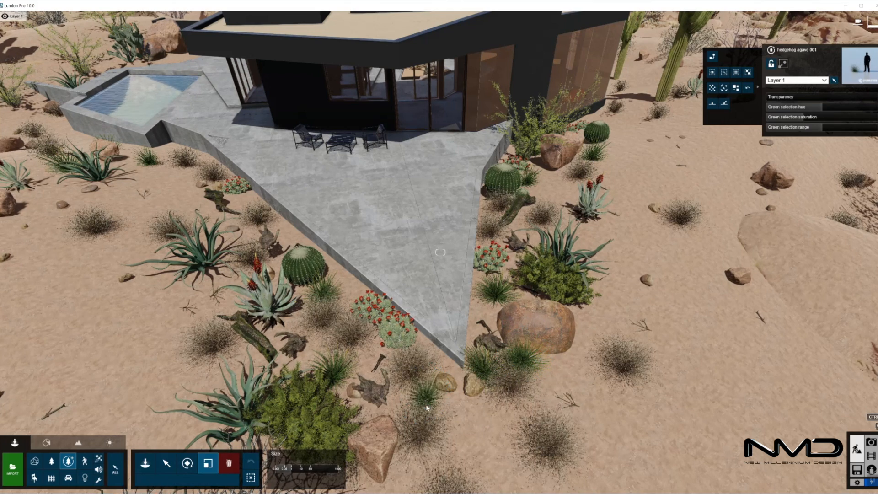
{"action": "left_click", "coordinate": [523, 365]}
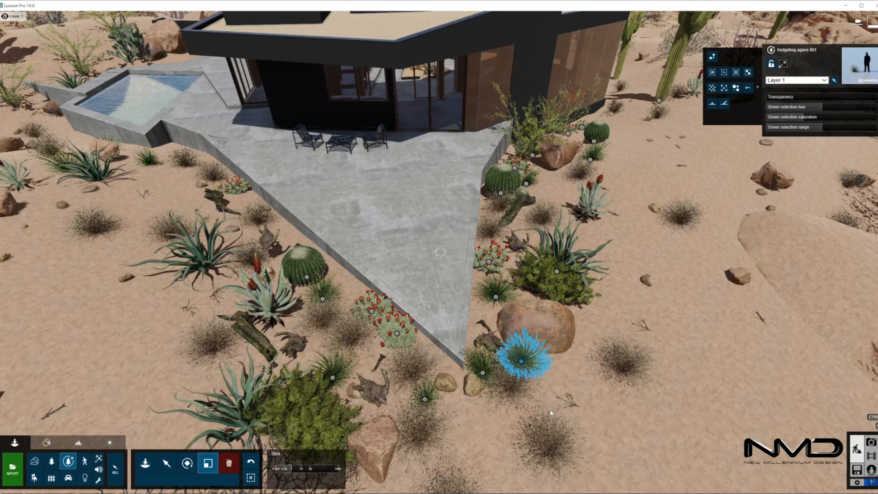
Step: Move the nearby twig next to the two small stones in front of the terrace tip
{"action": "left_click", "coordinate": [567, 404], "text": "ctrl"}
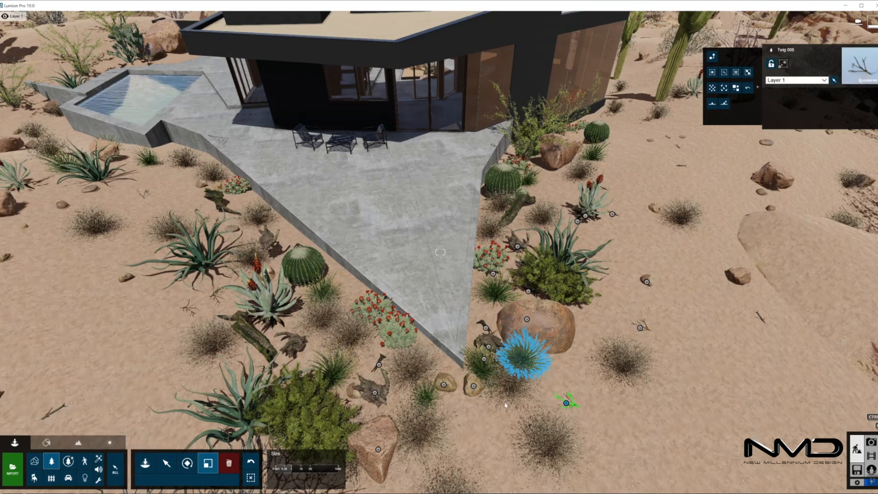
{"action": "key", "text": "m"}
{"action": "left_click_drag", "start_coordinate": [567, 403], "coordinate": [461, 403]}
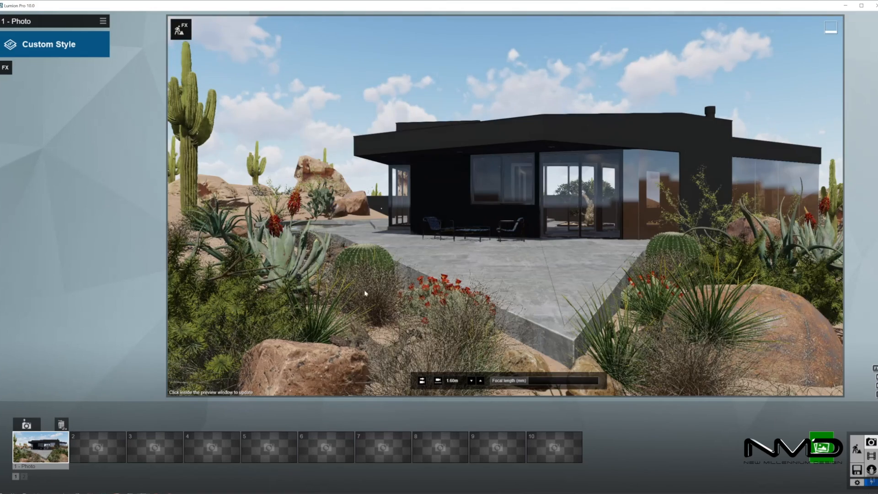
Step: Shift the tall saguaro behind the pool slightly toward the house and check the composition in photo 1
{"action": "left_click", "coordinate": [857, 449]}
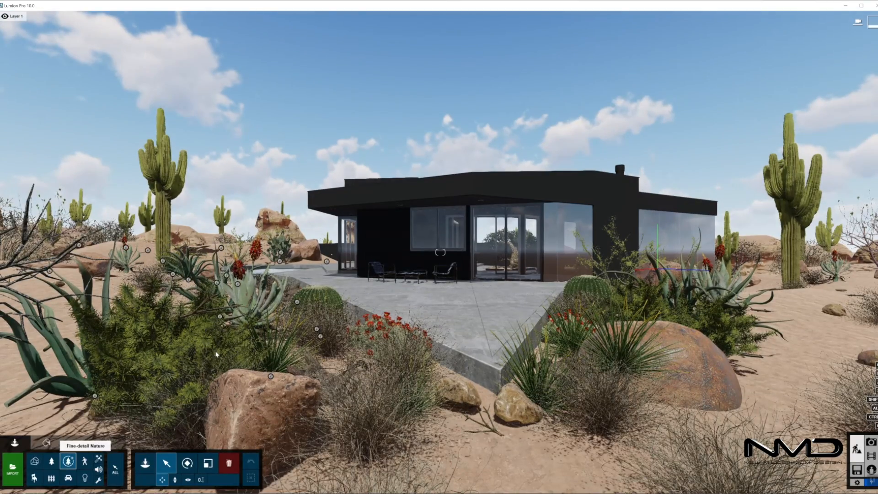
{"action": "right_click_drag", "start_coordinate": [217, 354], "coordinate": [156, 336]}
{"action": "key", "text": "w"}
{"action": "left_click_drag", "start_coordinate": [411, 342], "coordinate": [420, 340]}
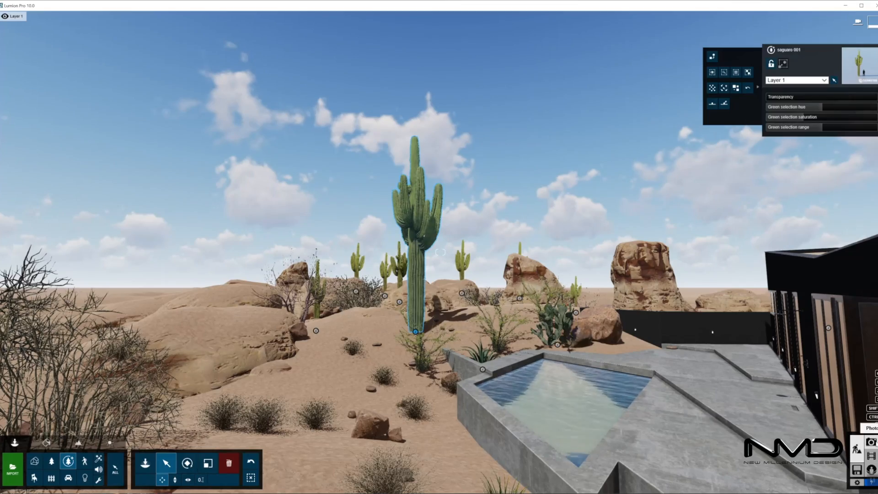
{"action": "left_click", "coordinate": [871, 442]}
{"action": "left_click", "coordinate": [41, 447]}
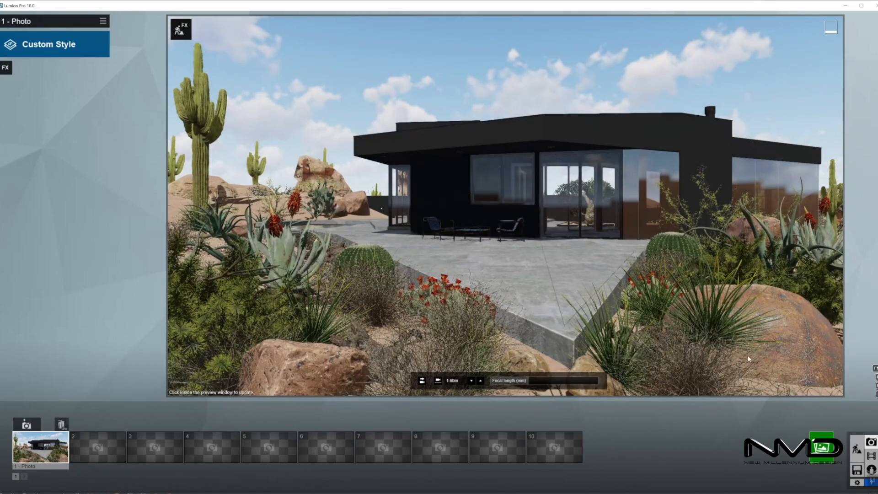
Step: Place the round glass table from the imported Furniture models inside the house, between the fireplace and the terrace windows
{"action": "left_click", "coordinate": [857, 449]}
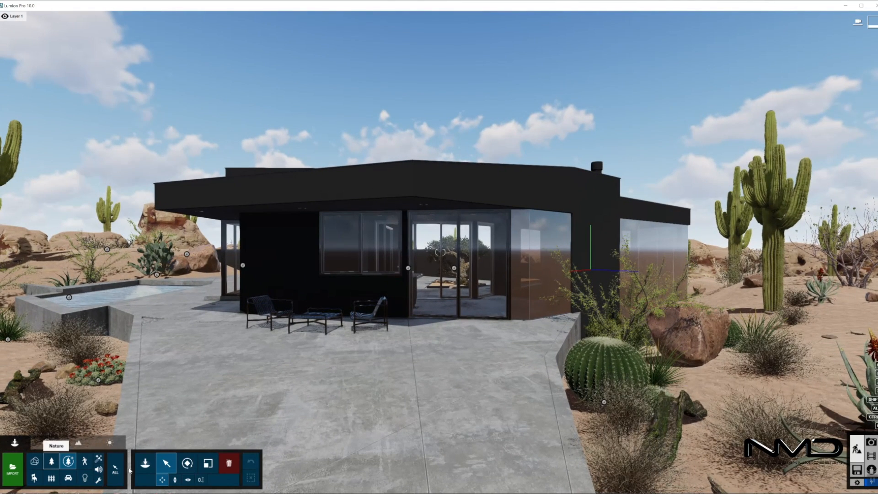
{"action": "left_click", "coordinate": [68, 464]}
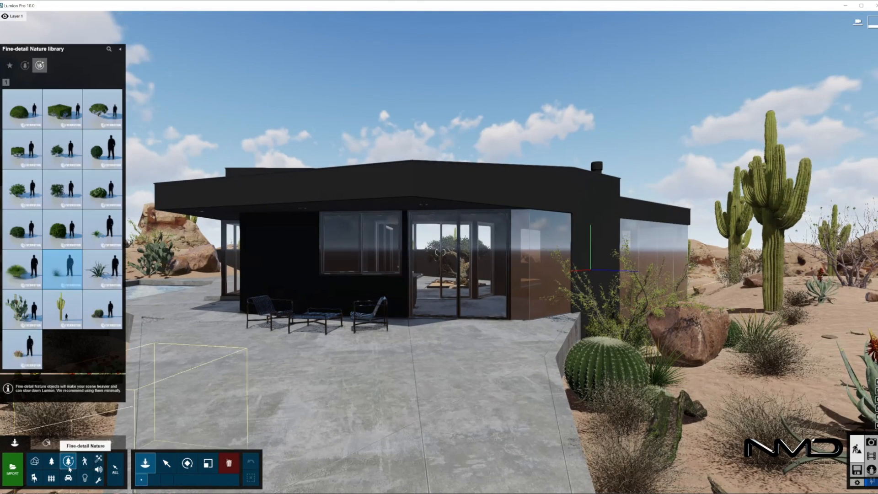
{"action": "left_click", "coordinate": [37, 463]}
{"action": "left_click", "coordinate": [25, 67]}
{"action": "left_click", "coordinate": [64, 111]}
{"action": "key", "text": "w"}
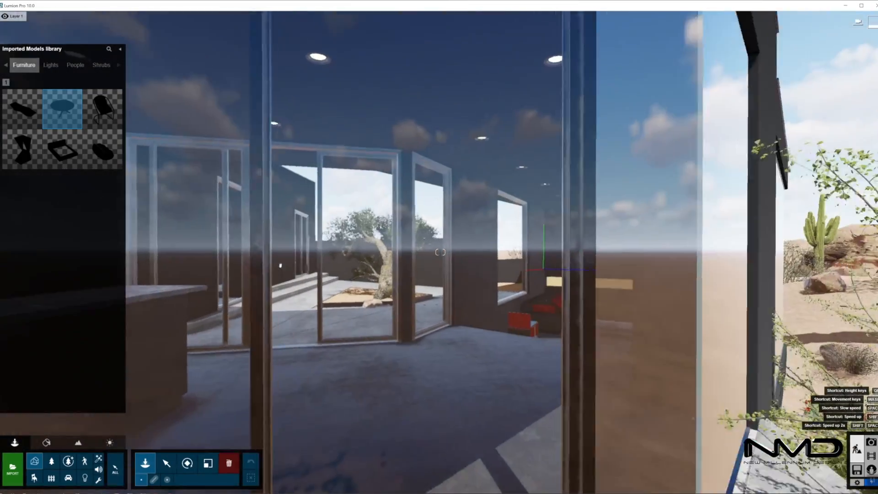
{"action": "key", "text": "w"}
{"action": "right_click_drag", "start_coordinate": [441, 252], "coordinate": [451, 339]}
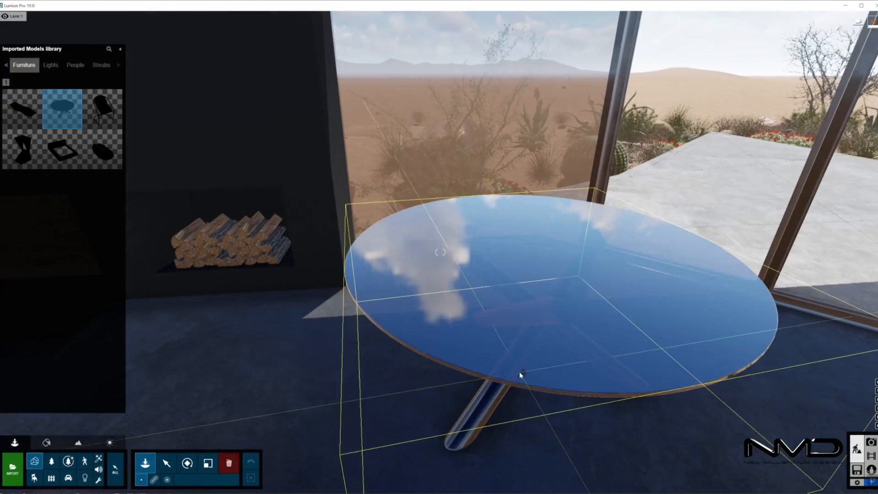
{"action": "left_click", "coordinate": [582, 407]}
Step: Adjust the size of the round glass table
{"action": "key", "text": "Escape"}
{"action": "key", "text": "l"}
{"action": "left_click_drag", "start_coordinate": [562, 400], "coordinate": [565, 398]}
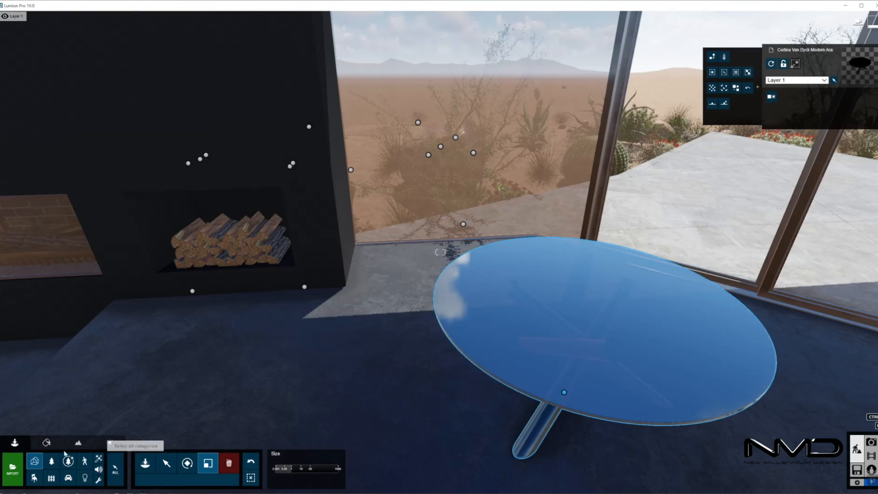
Step: Place five red wire-back chairs from the imported Furniture models around the round glass table
{"action": "left_click", "coordinate": [145, 464]}
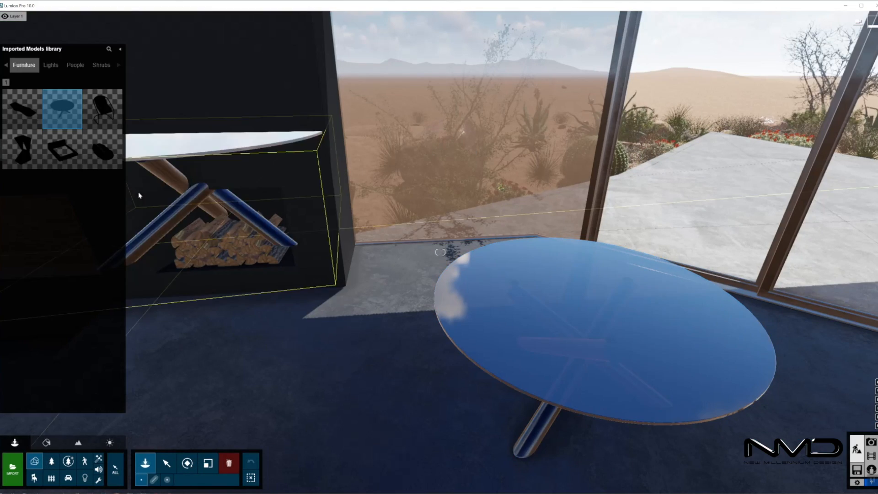
{"action": "left_click", "coordinate": [101, 118]}
{"action": "left_click", "coordinate": [171, 343]}
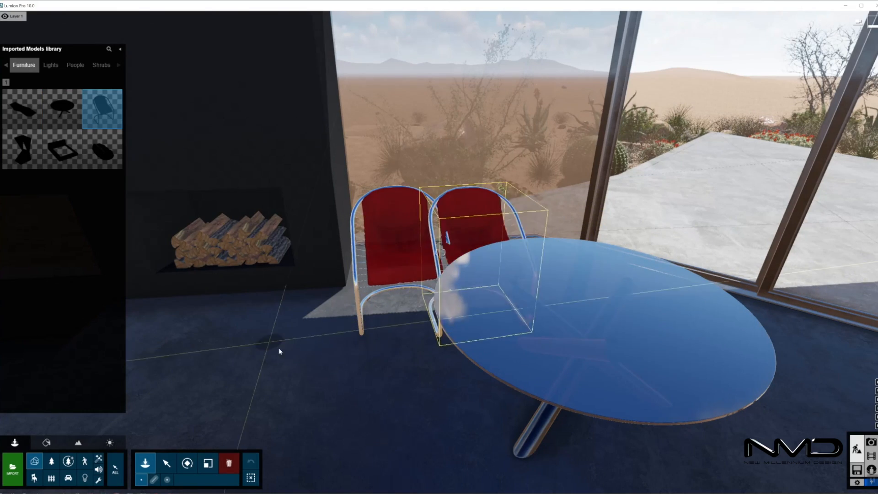
{"action": "right_click_drag", "start_coordinate": [293, 342], "coordinate": [254, 366]}
{"action": "left_click", "coordinate": [415, 343]}
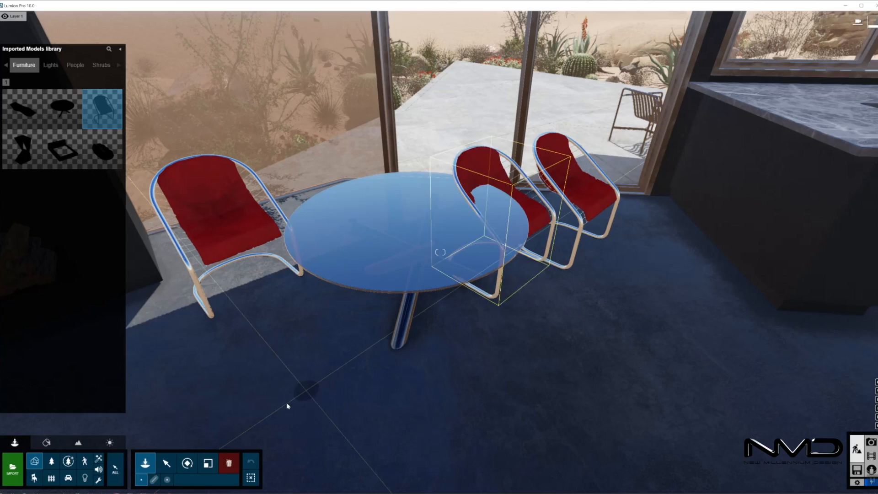
{"action": "left_click", "coordinate": [291, 416]}
{"action": "left_click", "coordinate": [231, 407]}
{"action": "left_click", "coordinate": [454, 450]}
Step: Rotate several of the placed red chairs so they face the round glass table
{"action": "key", "text": "m"}
{"action": "right_click_drag", "start_coordinate": [353, 410], "coordinate": [448, 403]}
{"action": "key", "text": "s"}
{"action": "right_click_drag", "start_coordinate": [366, 329], "coordinate": [275, 347]}
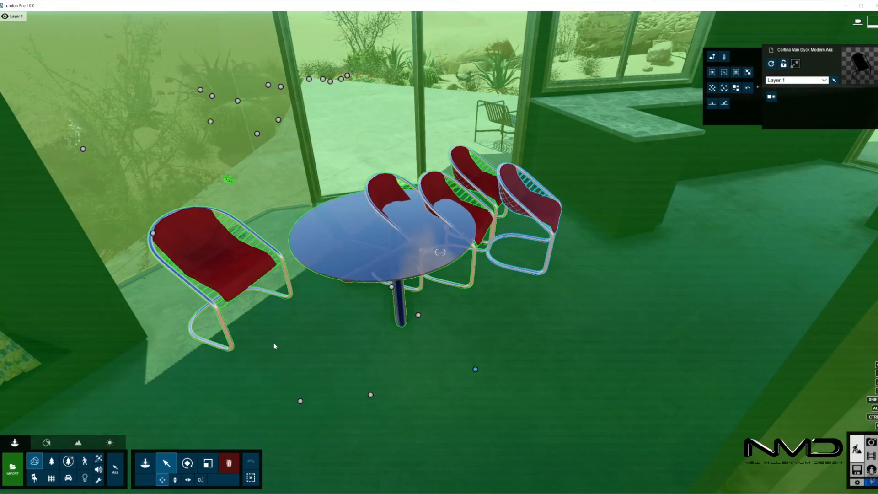
{"action": "key", "text": "r"}
{"action": "left_click_drag", "start_coordinate": [476, 369], "coordinate": [403, 373]}
{"action": "left_click_drag", "start_coordinate": [418, 316], "coordinate": [339, 320]}
{"action": "left_click_drag", "start_coordinate": [300, 401], "coordinate": [336, 362]}
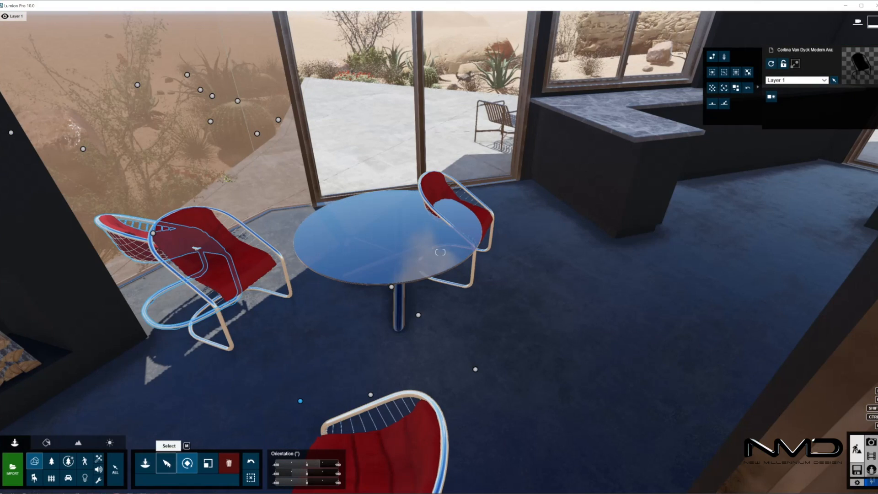
Step: Move the misplaced red chairs into open positions around the round glass table
{"action": "left_click", "coordinate": [166, 463]}
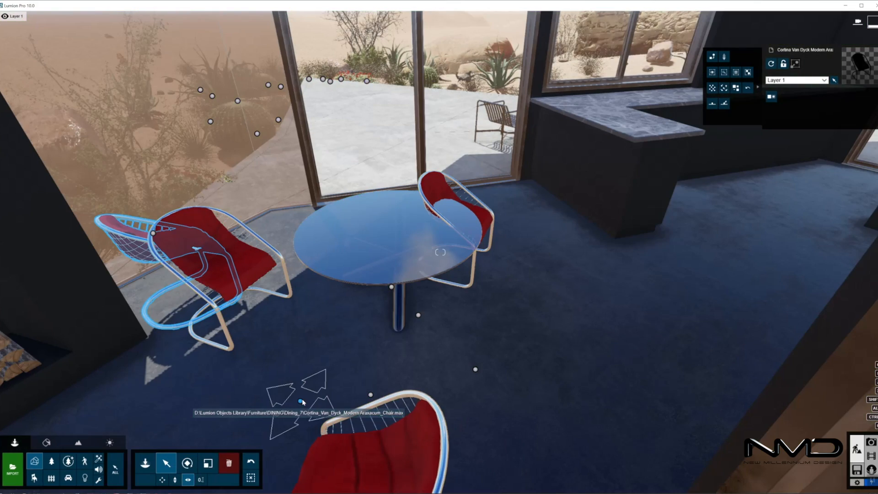
{"action": "left_click_drag", "start_coordinate": [319, 399], "coordinate": [412, 466]}
{"action": "right_click_drag", "start_coordinate": [412, 466], "coordinate": [549, 318]}
{"action": "key", "text": "w"}
{"action": "key", "text": "s"}
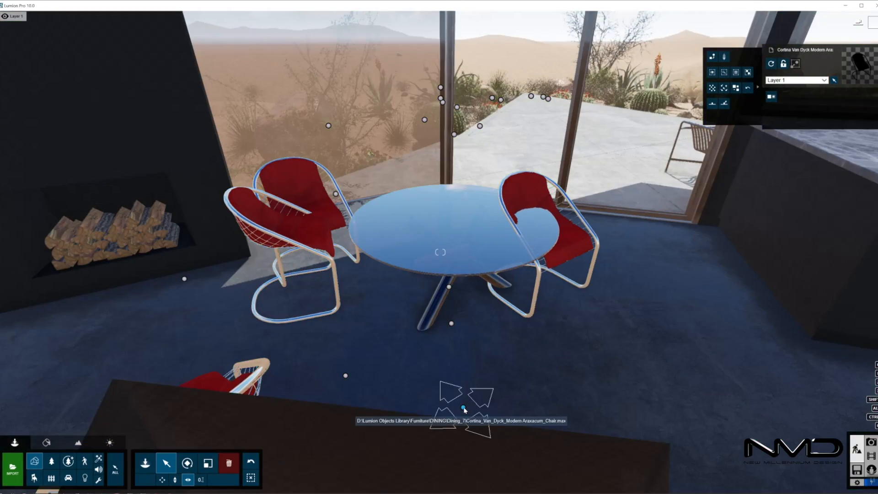
{"action": "left_click_drag", "start_coordinate": [473, 397], "coordinate": [652, 241]}
{"action": "key", "text": "s"}
{"action": "right_click_drag", "start_coordinate": [654, 237], "coordinate": [324, 376]}
{"action": "key", "text": "w"}
Step: Turn the remaining chairs around the table toward its centre, including the one beside the terrace windows
{"action": "right_click_drag", "start_coordinate": [540, 292], "coordinate": [568, 366]}
{"action": "left_click", "coordinate": [415, 192]}
{"action": "left_click", "coordinate": [496, 176]}
{"action": "left_click_drag", "start_coordinate": [496, 176], "coordinate": [526, 110]}
{"action": "left_click_drag", "start_coordinate": [360, 201], "coordinate": [359, 201]}
{"action": "left_click_drag", "start_coordinate": [483, 97], "coordinate": [578, 178]}
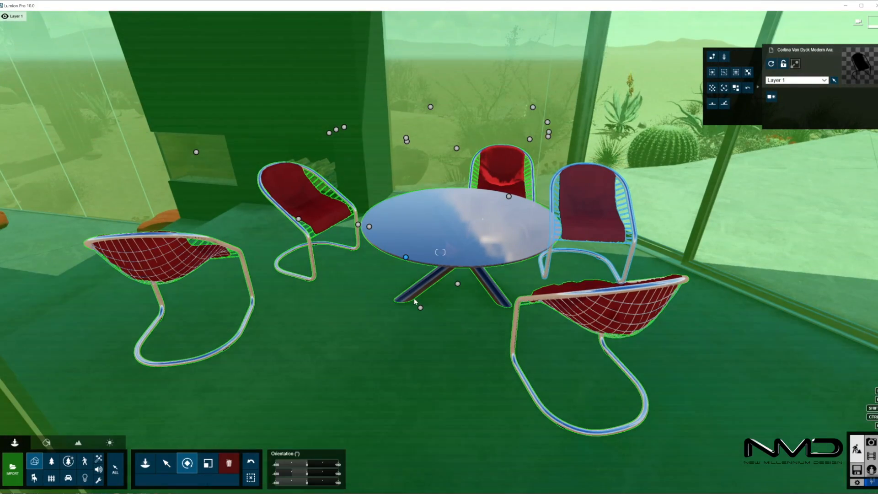
{"action": "left_click_drag", "start_coordinate": [406, 258], "coordinate": [572, 217]}
Step: Adjust the position and angle of the chairs on the table's near side and check the composition in photo 1
{"action": "left_click", "coordinate": [167, 463]}
{"action": "left_click", "coordinate": [188, 480]}
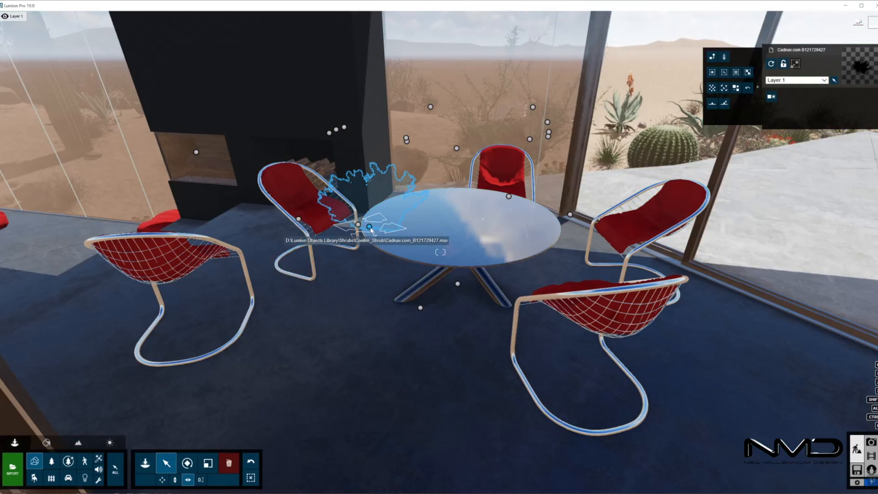
{"action": "right_click_drag", "start_coordinate": [369, 229], "coordinate": [350, 272]}
{"action": "key", "text": "w"}
{"action": "key", "text": "s"}
{"action": "left_click", "coordinate": [294, 199]}
{"action": "left_click_drag", "start_coordinate": [481, 292], "coordinate": [580, 406]}
{"action": "key", "text": "r"}
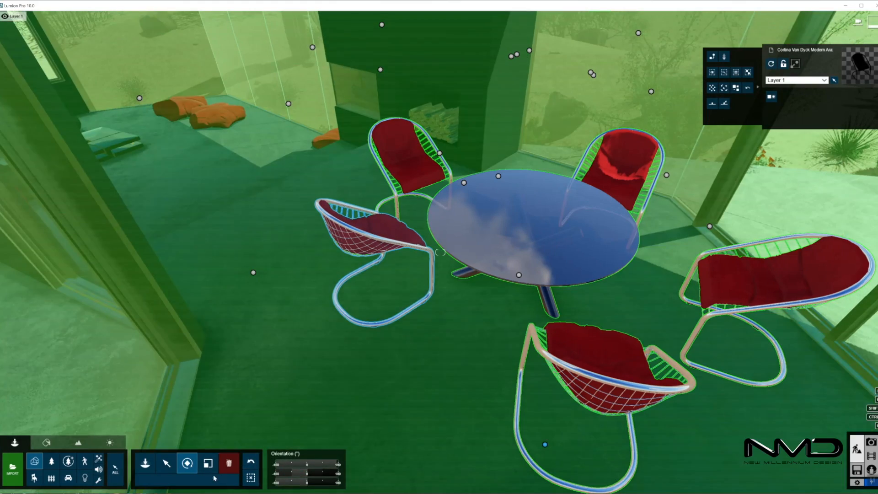
{"action": "left_click", "coordinate": [168, 464]}
{"action": "left_click", "coordinate": [187, 479]}
{"action": "left_click_drag", "start_coordinate": [545, 445], "coordinate": [545, 444]}
{"action": "left_click", "coordinate": [871, 442]}
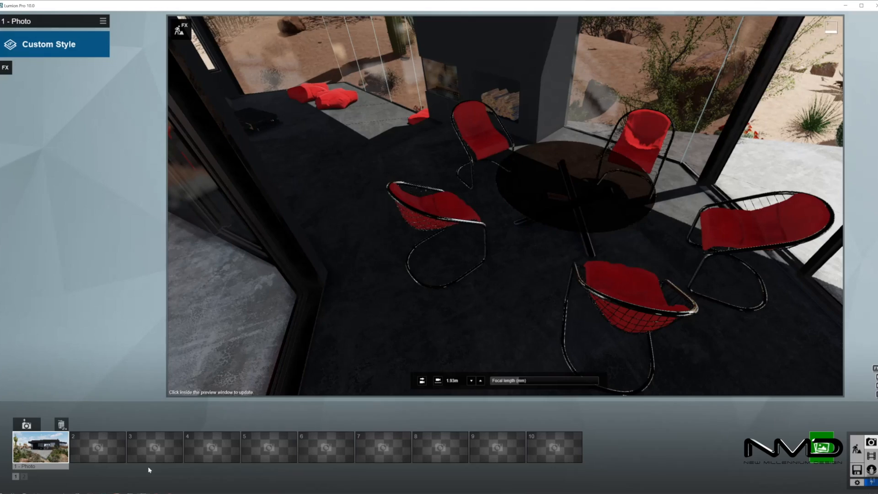
{"action": "left_click", "coordinate": [54, 432]}
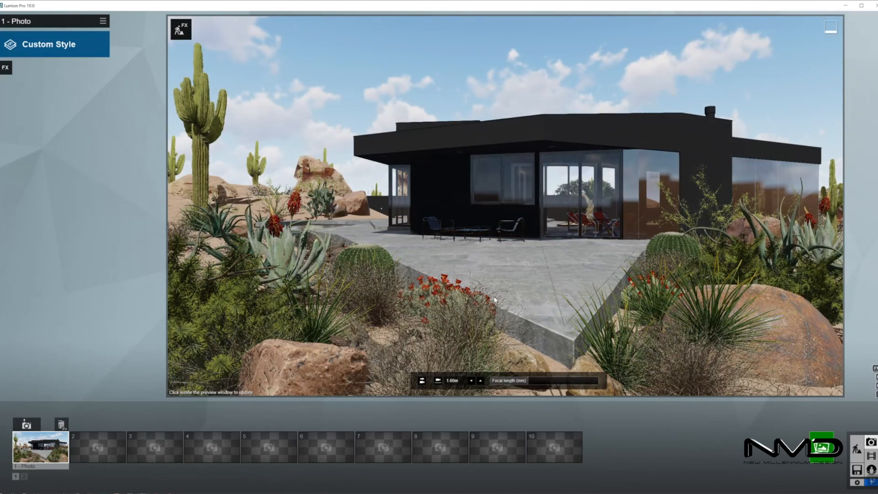
Step: Place the angular B-line Icon Stool from the imported Furniture models on the terrace and adjust its rotation
{"action": "left_click", "coordinate": [857, 450]}
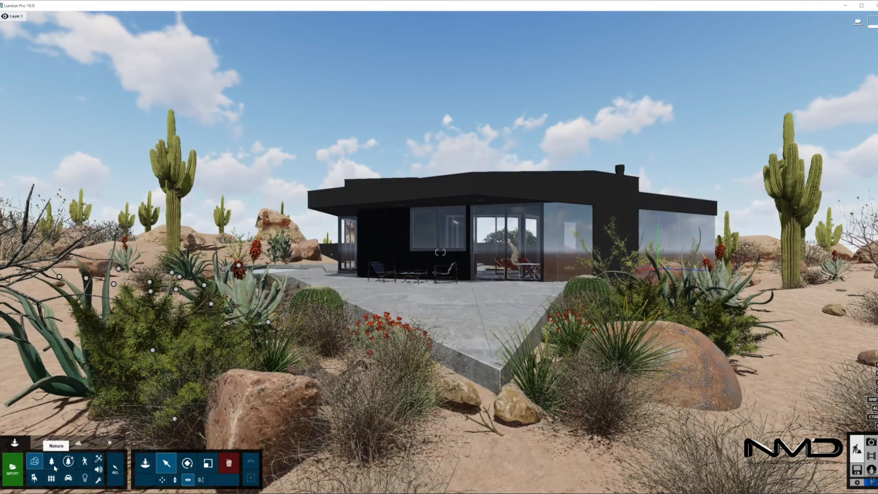
{"action": "left_click", "coordinate": [148, 460]}
{"action": "left_click", "coordinate": [26, 161]}
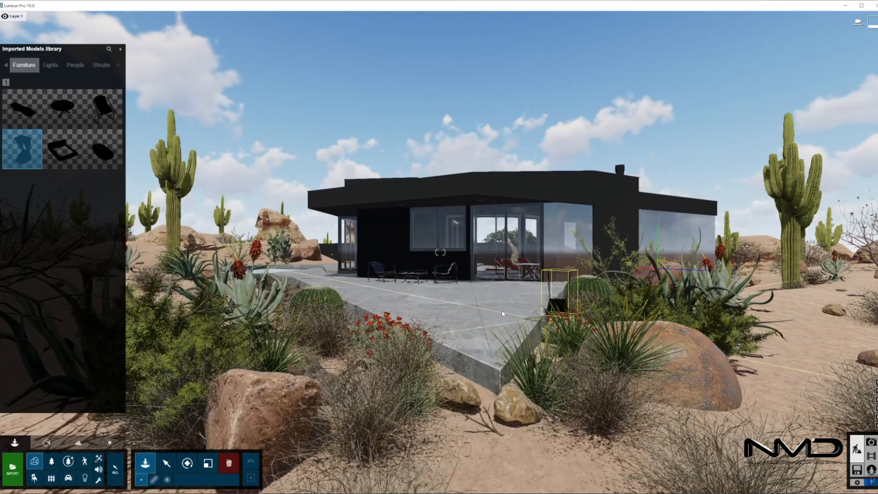
{"action": "left_click", "coordinate": [477, 310]}
{"action": "key", "text": "w"}
{"action": "right_click_drag", "start_coordinate": [477, 310], "coordinate": [436, 297]}
{"action": "key", "text": "r"}
{"action": "mouse_move", "coordinate": [382, 327]}
{"action": "left_mouse_down"}
{"action": "mouse_move", "coordinate": [373, 290]}
{"action": "mouse_move", "coordinate": [415, 286]}
{"action": "mouse_move", "coordinate": [384, 328]}
{"action": "left_mouse_up"}
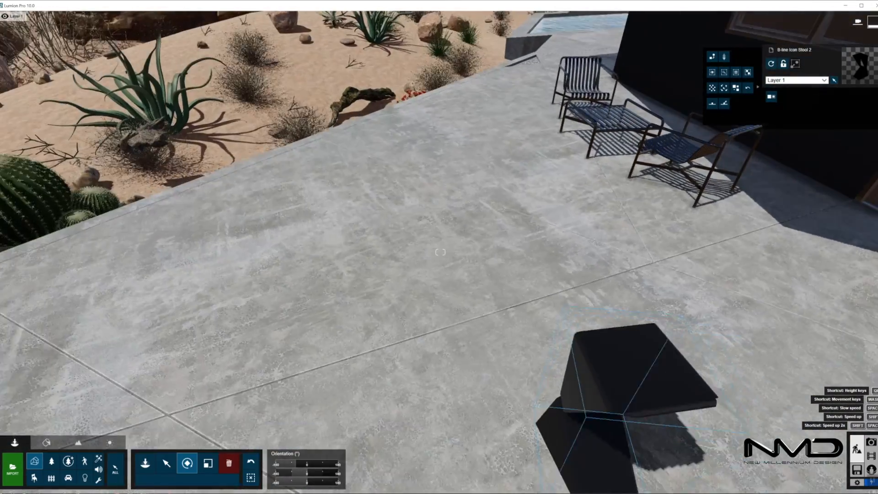
{"action": "key", "text": "w"}
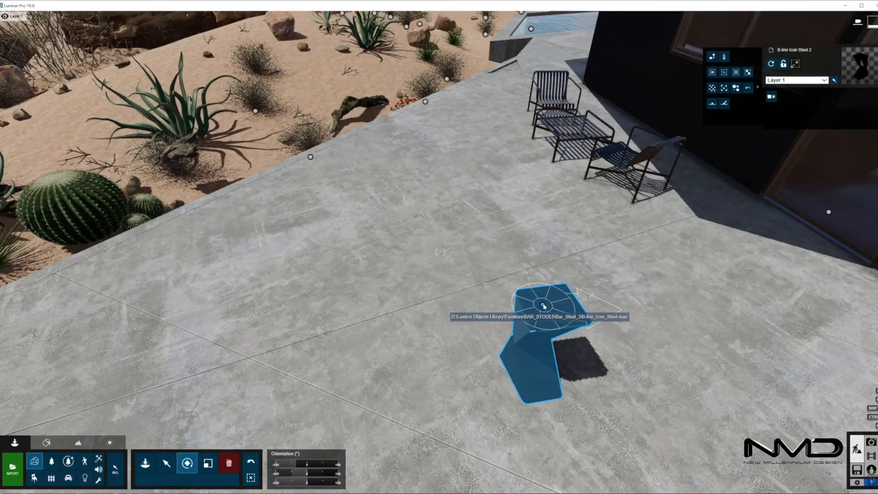
Step: Duplicate the black stool beside the original and group the two stools
{"action": "key", "text": "m"}
{"action": "left_click_drag", "start_coordinate": [543, 306], "coordinate": [474, 319], "text": "alt"}
{"action": "left_click", "coordinate": [796, 64]}
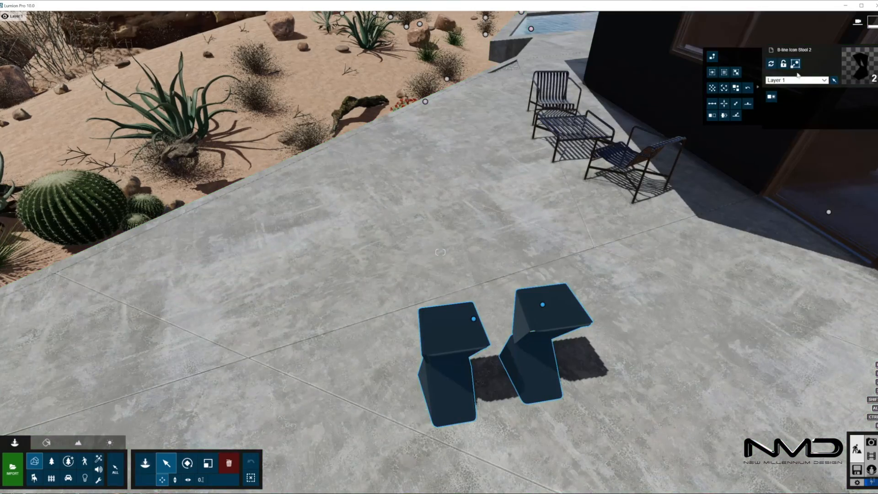
{"action": "key", "text": "ctrl+g"}
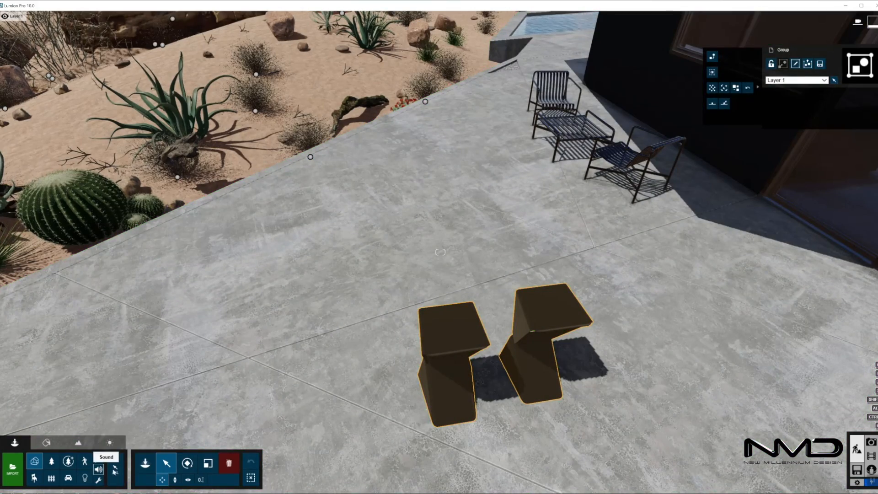
Step: Move the stool group from the terrace to the kitchen counter inside the house and check it in photo 1
{"action": "left_click", "coordinate": [115, 472]}
{"action": "left_click_drag", "start_coordinate": [510, 314], "coordinate": [850, 177]}
{"action": "right_click_drag", "start_coordinate": [851, 177], "coordinate": [869, 176]}
{"action": "right_click_drag", "start_coordinate": [549, 293], "coordinate": [382, 343]}
{"action": "key", "text": "s"}
{"action": "left_click", "coordinate": [872, 442]}
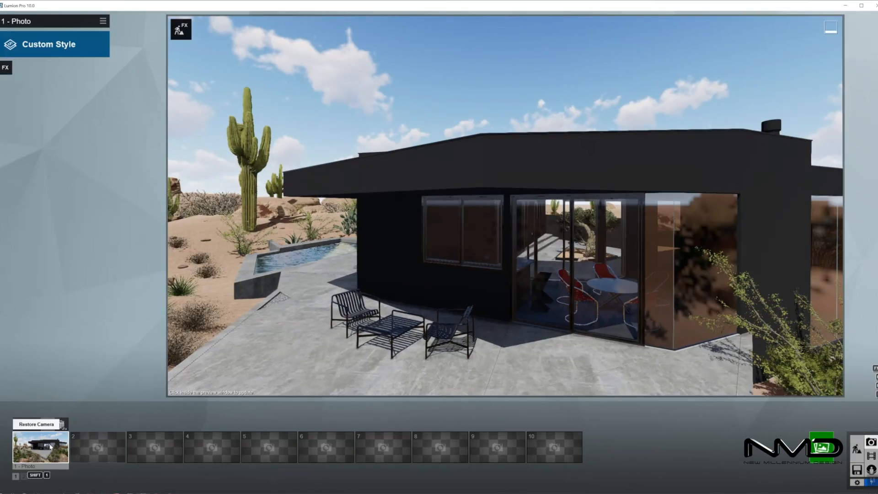
{"action": "left_click", "coordinate": [50, 447]}
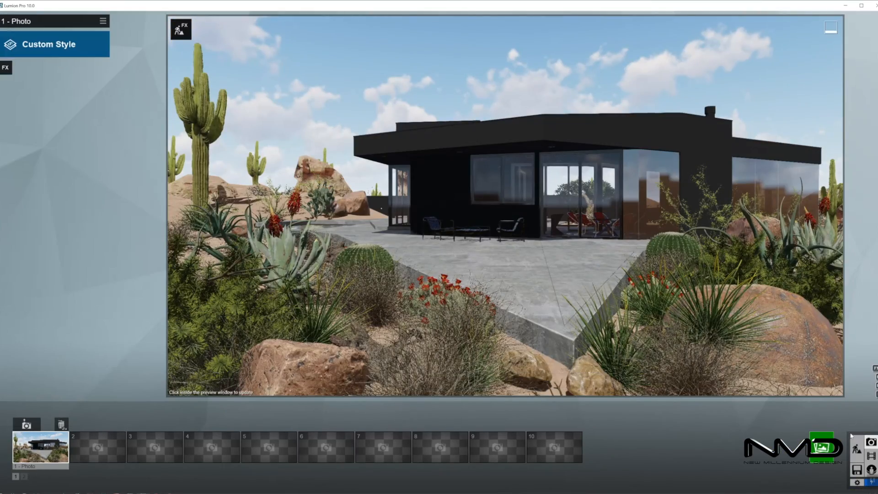
Step: Place the imported Lights chandelier on the interior ceiling above the round dining table
{"action": "left_click", "coordinate": [857, 449]}
{"action": "key", "text": "w"}
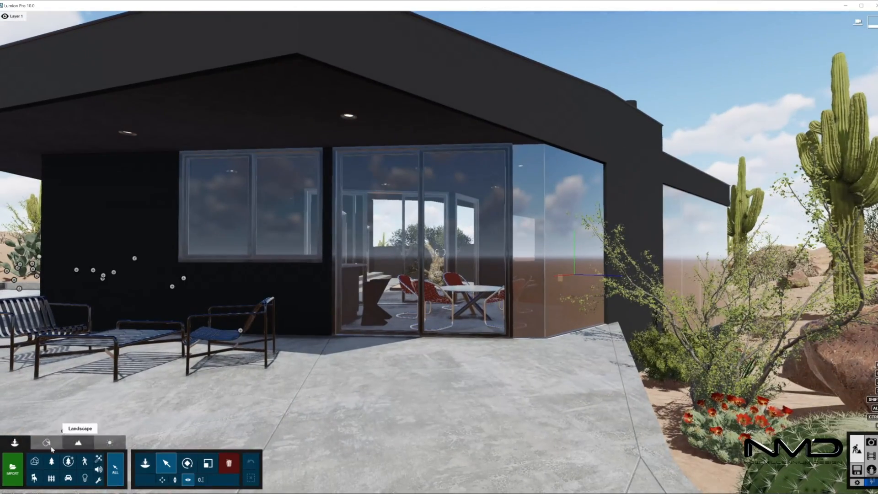
{"action": "left_click", "coordinate": [42, 463]}
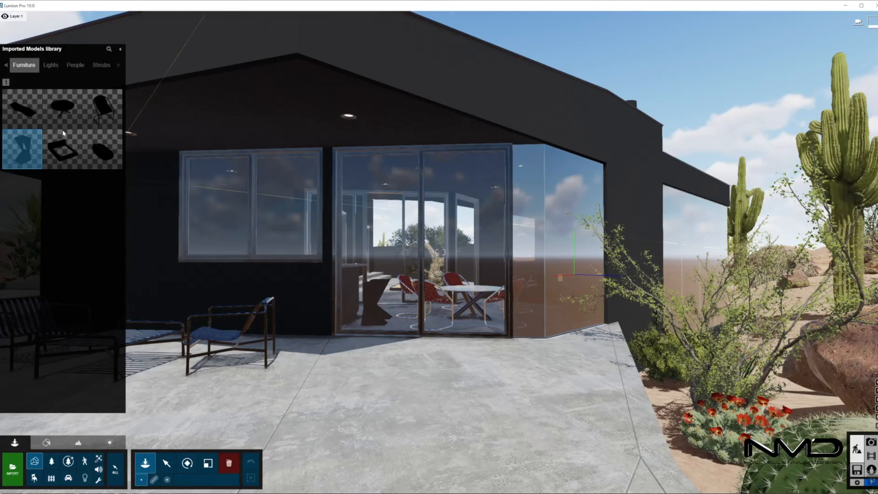
{"action": "left_click", "coordinate": [50, 65]}
{"action": "left_click", "coordinate": [24, 113]}
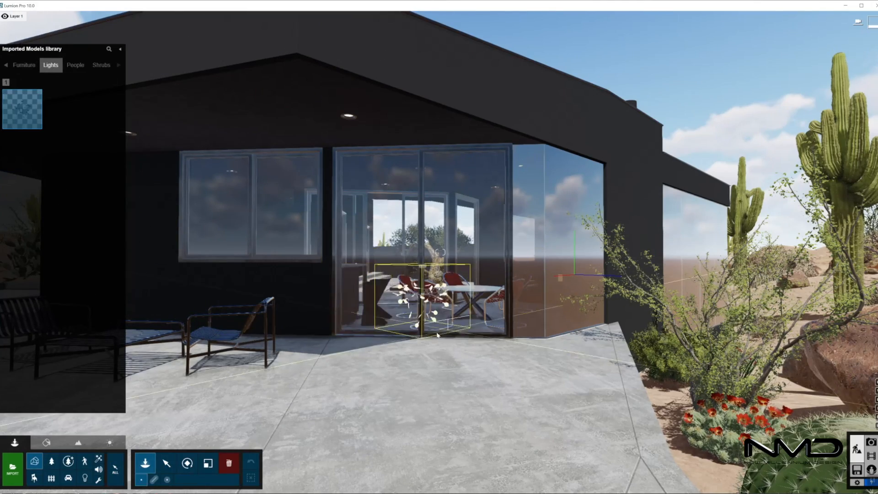
{"action": "key", "text": "w"}
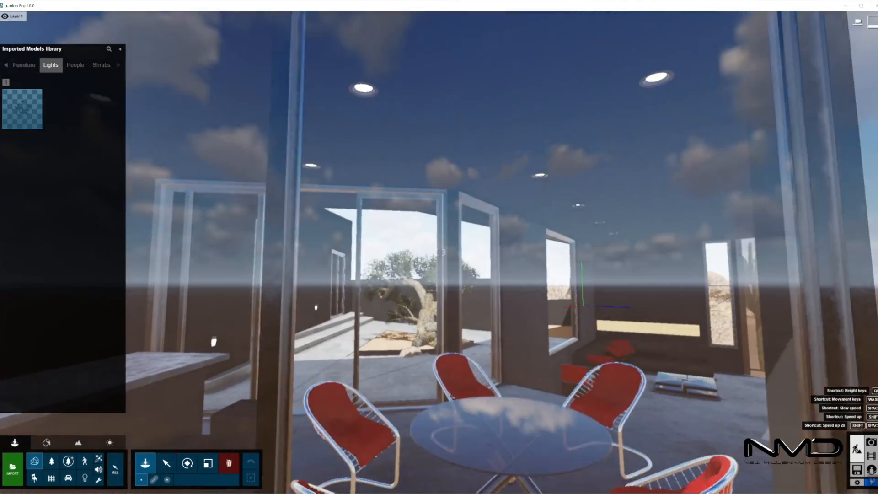
{"action": "right_click_drag", "start_coordinate": [520, 257], "coordinate": [520, 88]}
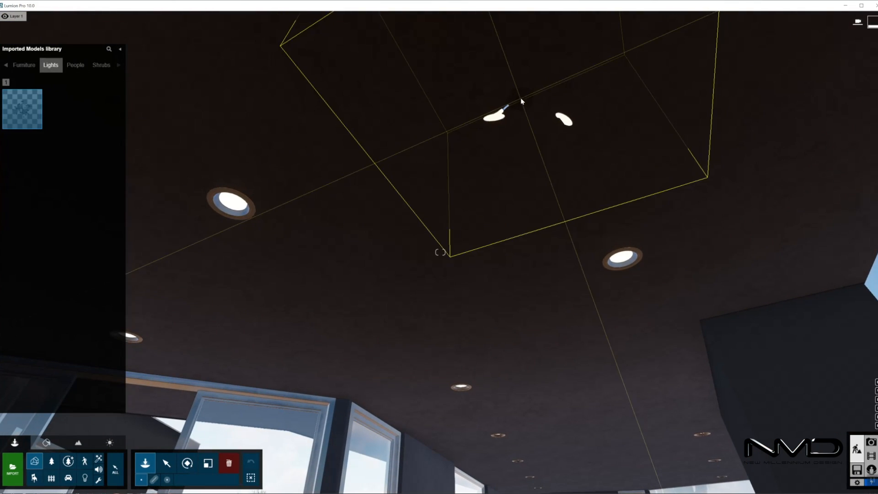
{"action": "left_click", "coordinate": [521, 98]}
{"action": "left_click_drag", "start_coordinate": [521, 114], "coordinate": [522, 108]}
{"action": "key", "text": "s"}
{"action": "right_click_drag", "start_coordinate": [522, 119], "coordinate": [522, 270]}
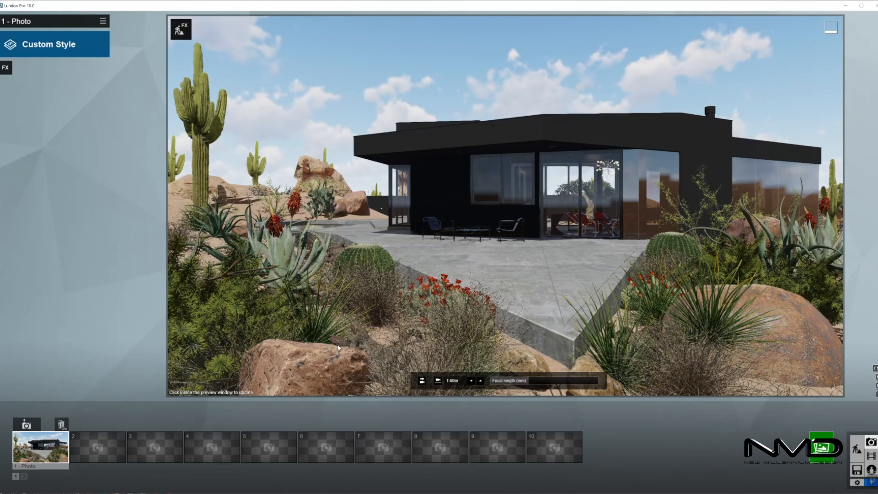
Step: Apply the Realistic style to photo 1 and choose a Sunset sky for its Real Skies effect
{"action": "left_click", "coordinate": [39, 53]}
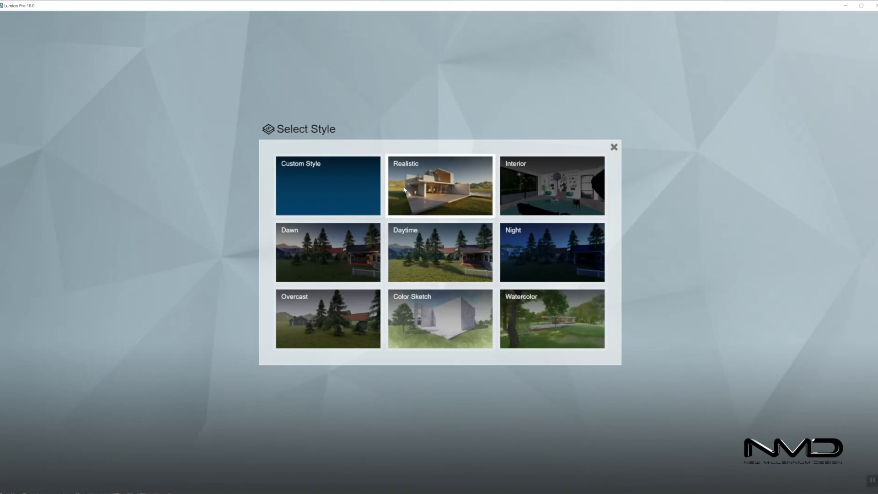
{"action": "left_click", "coordinate": [390, 160]}
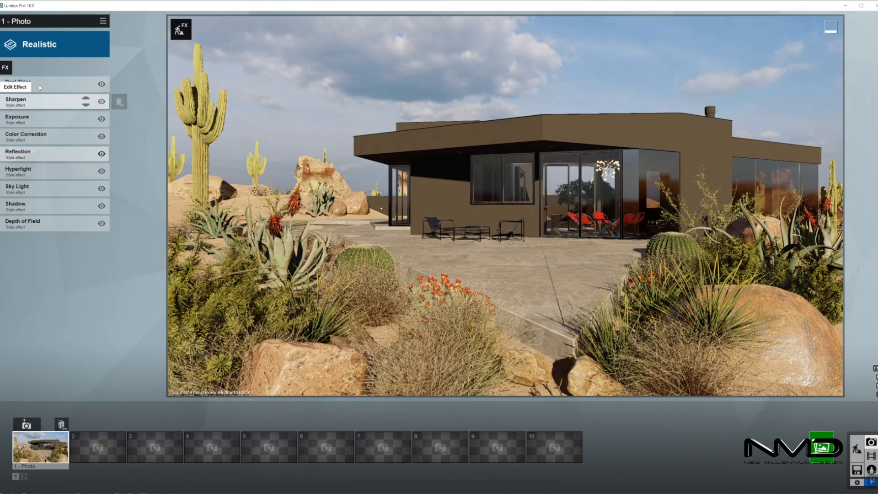
{"action": "left_click", "coordinate": [27, 84]}
{"action": "left_click", "coordinate": [27, 107]}
{"action": "left_click", "coordinate": [392, 138]}
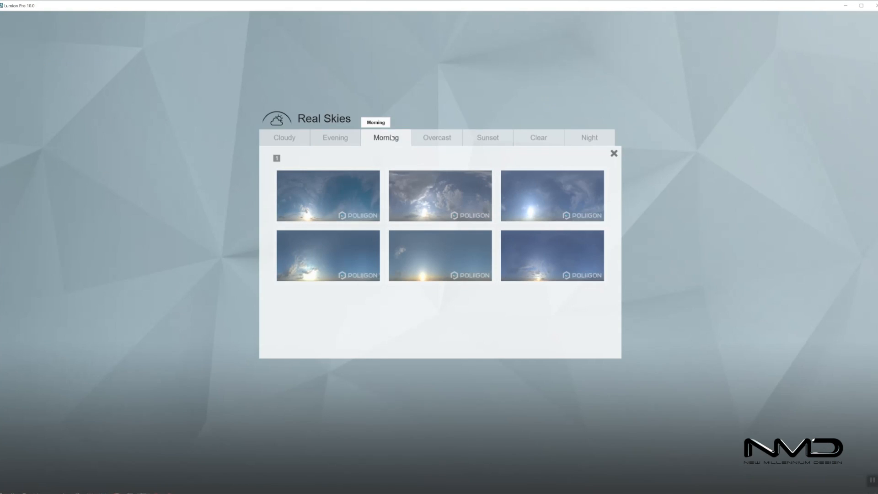
{"action": "left_click", "coordinate": [488, 137]}
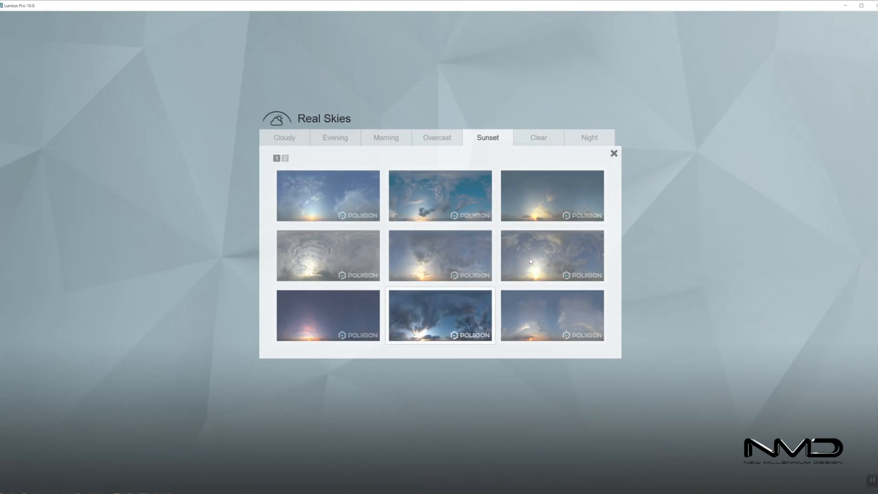
{"action": "left_click", "coordinate": [529, 259]}
Step: Adjust the Real Skies heading, set its brightness to 1.1 and lower the overall brightness
{"action": "left_click_drag", "start_coordinate": [54, 125], "coordinate": [45, 125]}
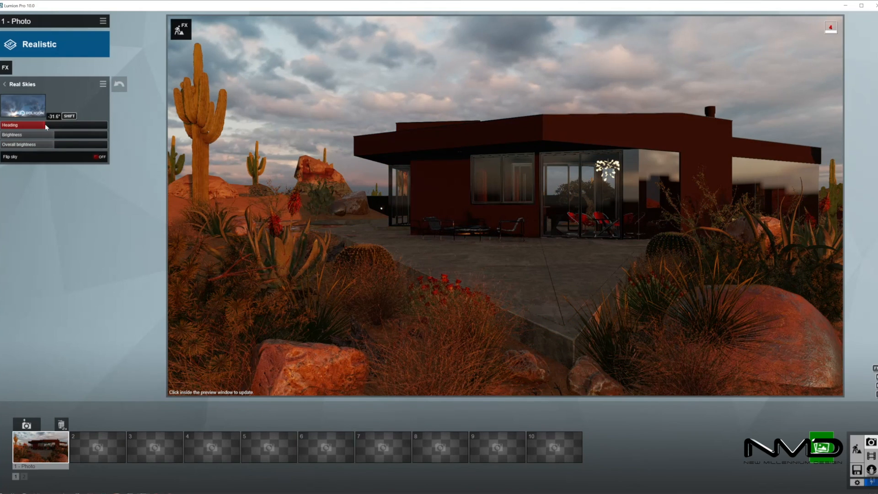
{"action": "mouse_move", "coordinate": [45, 125]}
{"action": "left_mouse_down"}
{"action": "mouse_move", "coordinate": [52, 128]}
{"action": "mouse_move", "coordinate": [44, 146]}
{"action": "mouse_move", "coordinate": [58, 136]}
{"action": "left_mouse_up"}
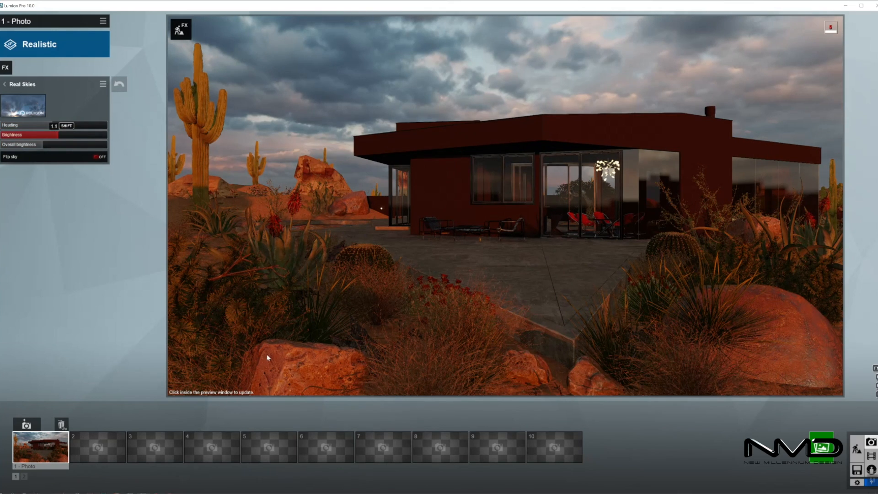
{"action": "left_click", "coordinate": [10, 85]}
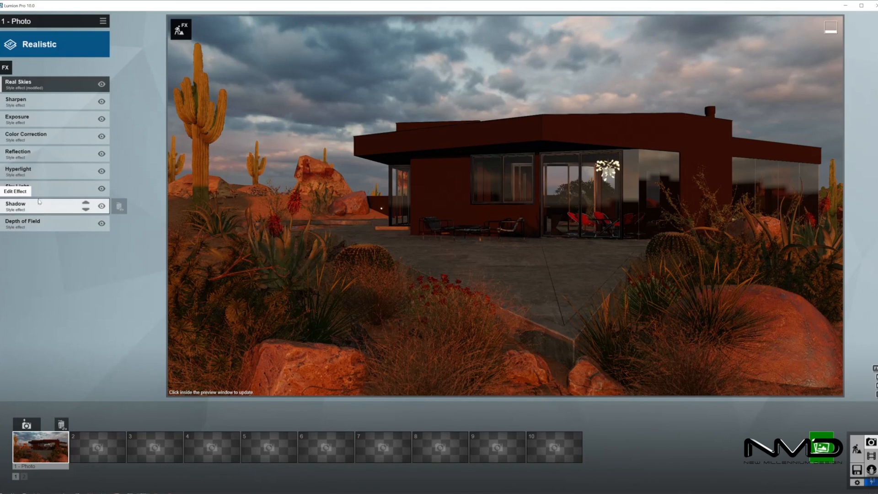
Step: Adjust photo 1's Sky Light and Shadow effects and set the Hyperlight amount to about 16.2%
{"action": "left_click", "coordinate": [48, 188]}
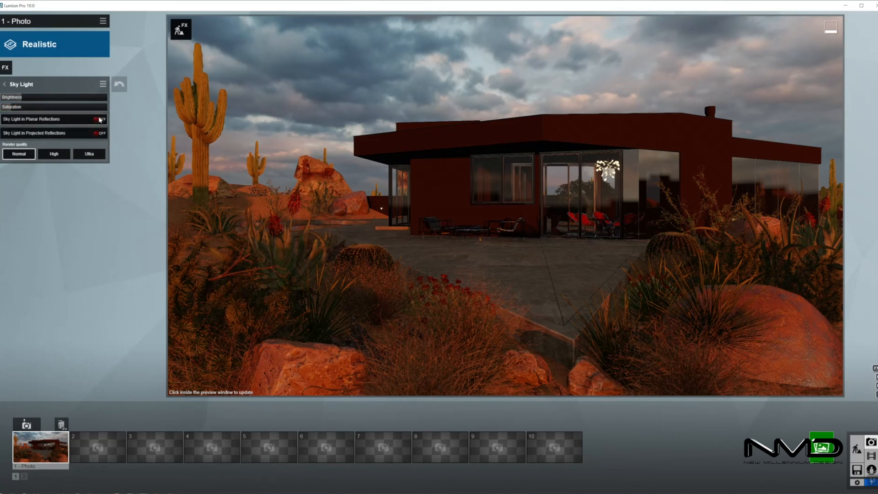
{"action": "left_click", "coordinate": [9, 86]}
{"action": "left_click", "coordinate": [42, 209]}
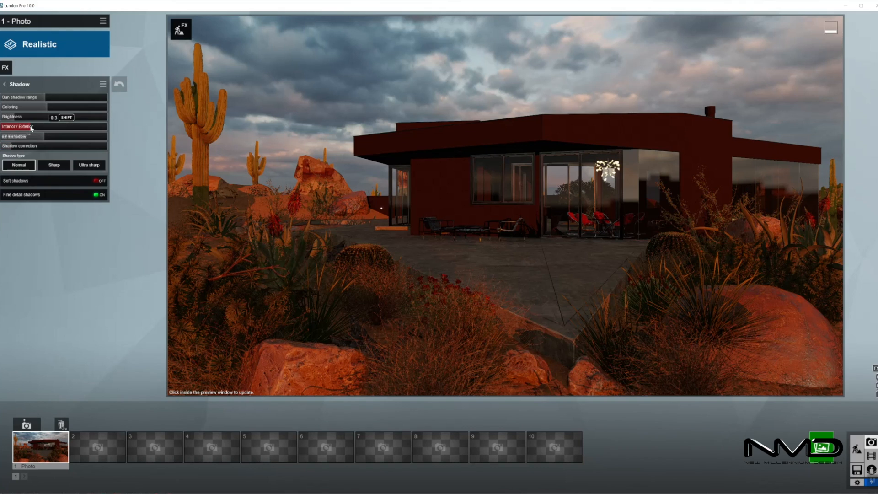
{"action": "left_click", "coordinate": [4, 84]}
{"action": "left_click", "coordinate": [46, 133]}
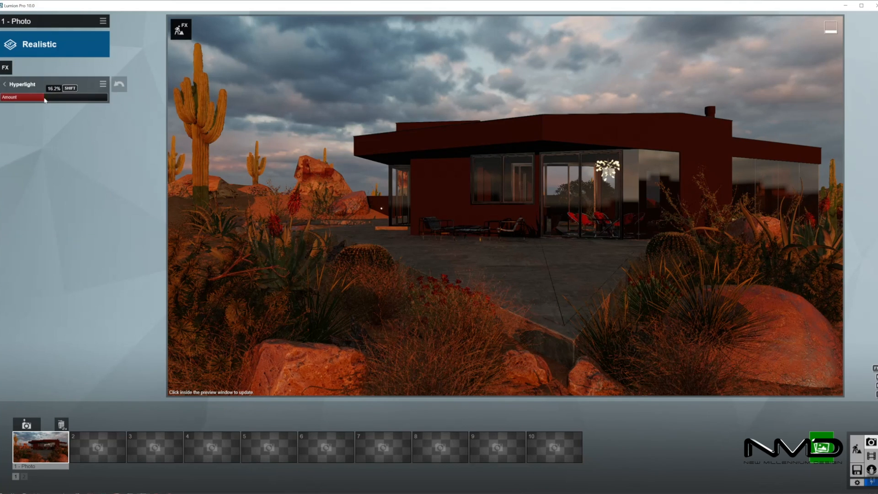
{"action": "left_click", "coordinate": [5, 84]}
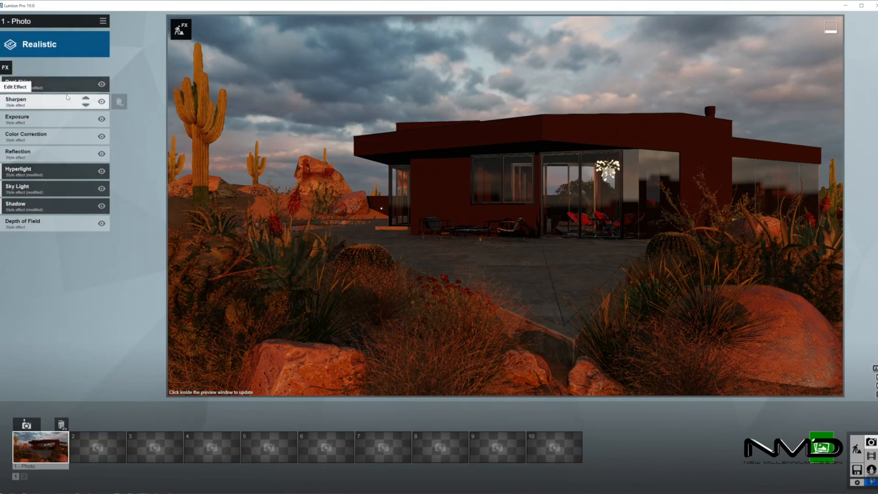
Step: Adjust photo 1's exposure and set the Color Correction temperature to 0.5
{"action": "left_click", "coordinate": [46, 119]}
{"action": "left_click", "coordinate": [58, 98]}
{"action": "left_click", "coordinate": [5, 84]}
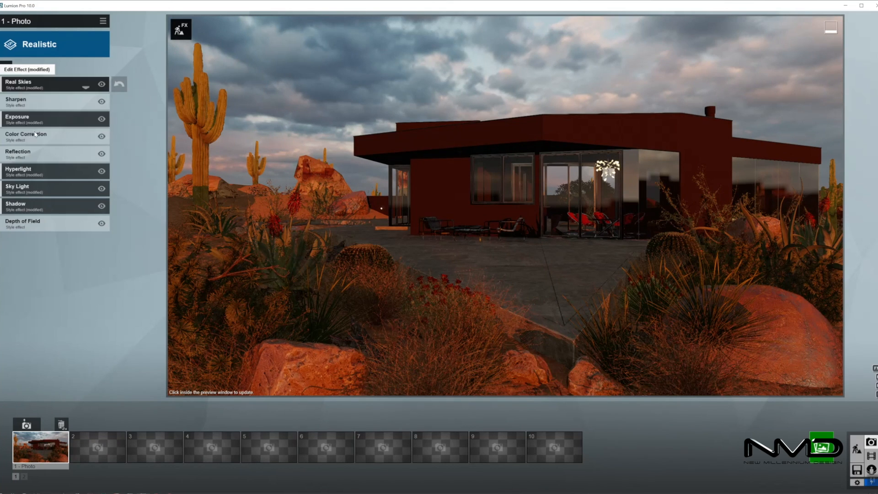
{"action": "left_click", "coordinate": [66, 85]}
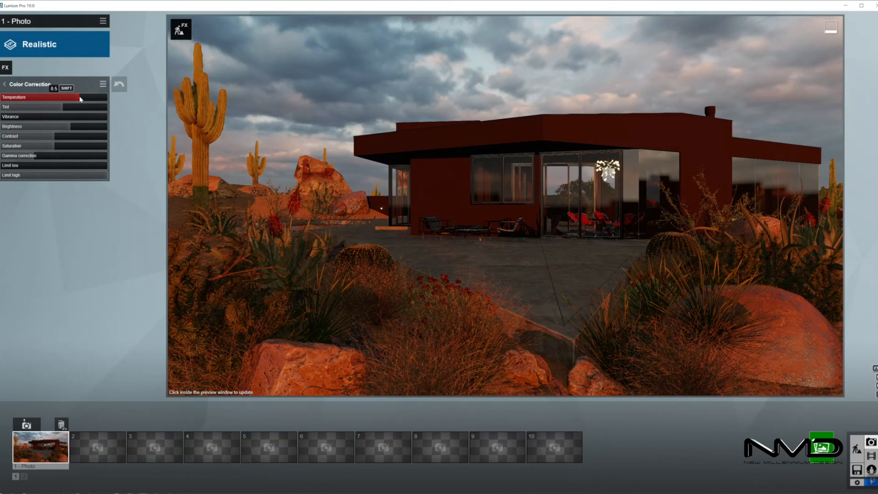
{"action": "left_click", "coordinate": [5, 84]}
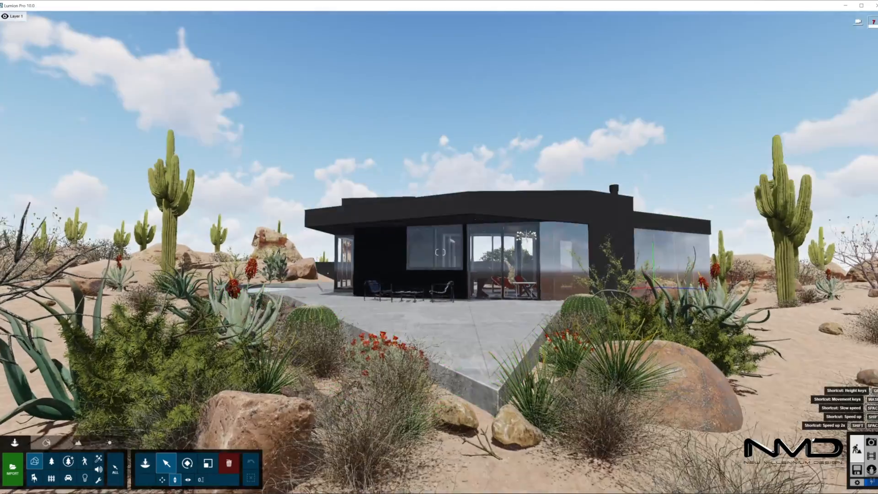
Step: Place a Lamp05 spotlight at the downlight under the terrace roof overhang, with low brightness and a warm colour
{"action": "key", "text": "w"}
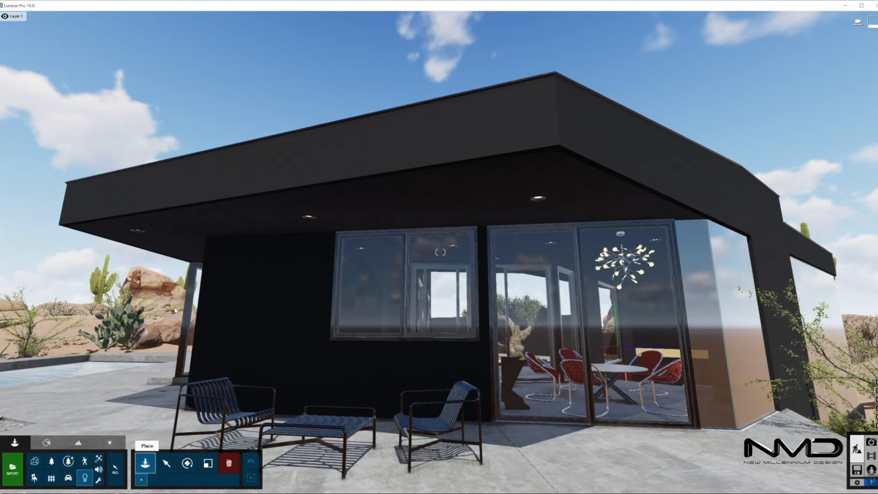
{"action": "left_click", "coordinate": [60, 149]}
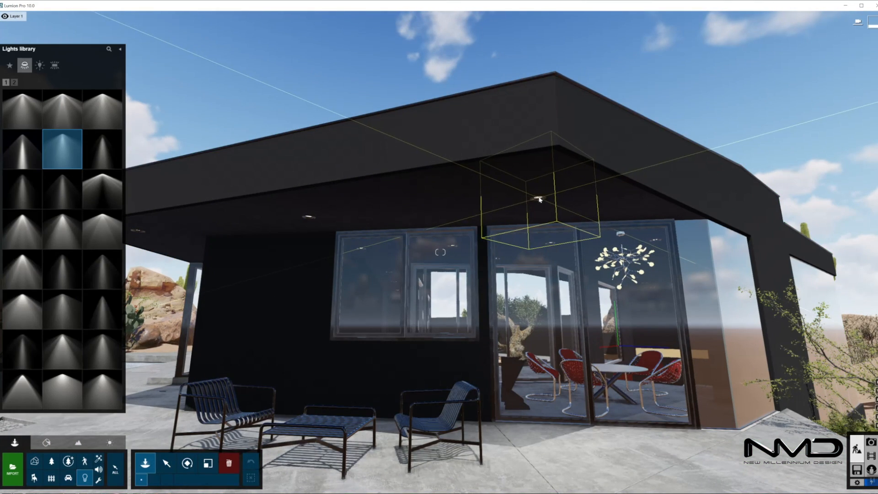
{"action": "left_click", "coordinate": [577, 260]}
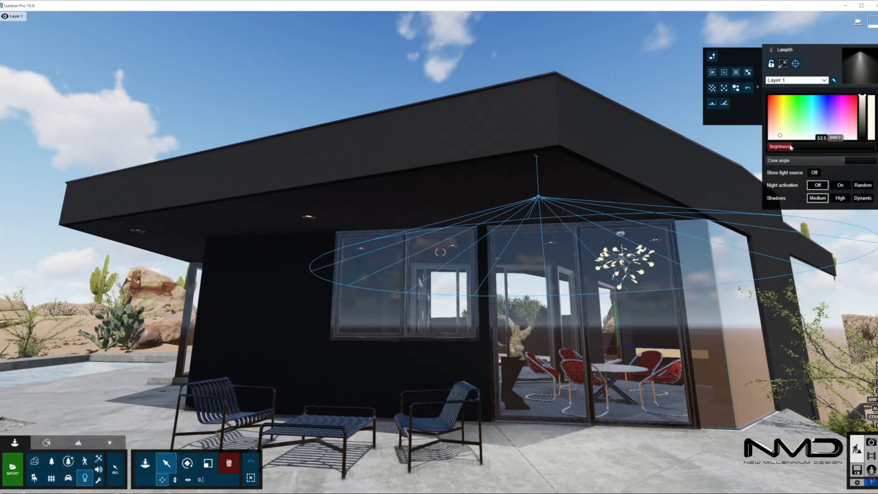
{"action": "left_click_drag", "start_coordinate": [791, 146], "coordinate": [788, 147]}
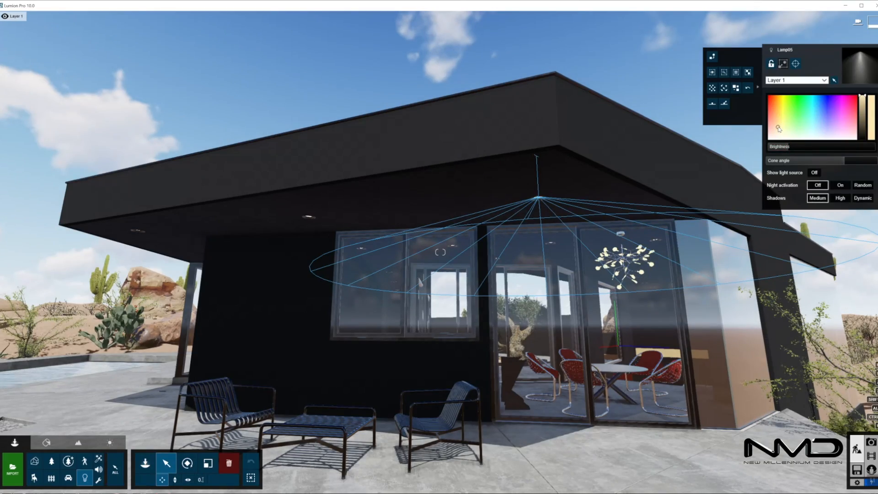
Step: Copy the warm spotlight to the other downlights along the terrace overhang and check the lighting in photo 1
{"action": "right_click_drag", "start_coordinate": [621, 171], "coordinate": [562, 268]}
{"action": "left_click_drag", "start_coordinate": [575, 265], "coordinate": [128, 255]}
{"action": "right_click_drag", "start_coordinate": [167, 253], "coordinate": [861, 403]}
{"action": "key", "text": "s"}
{"action": "key", "text": "w"}
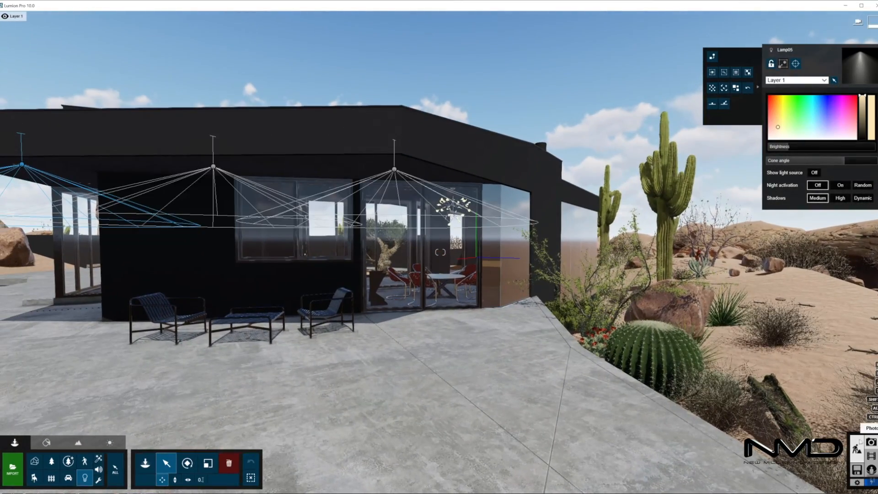
{"action": "left_click", "coordinate": [872, 443]}
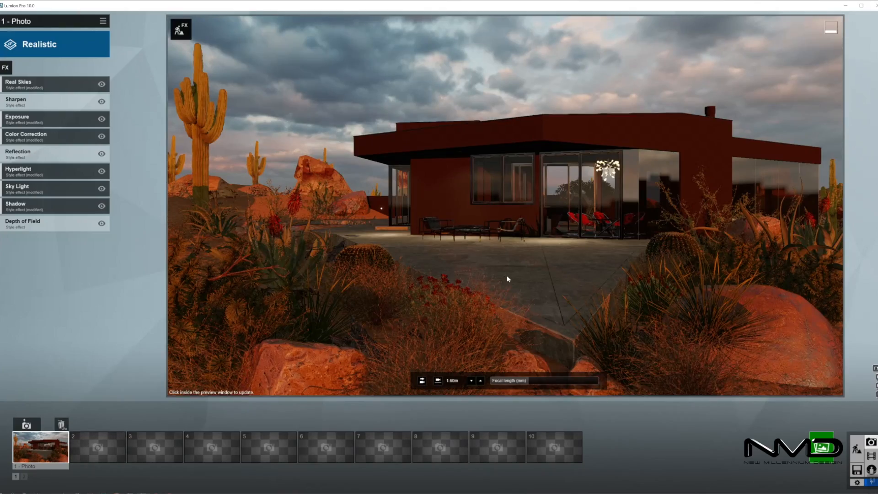
{"action": "left_click", "coordinate": [506, 276]}
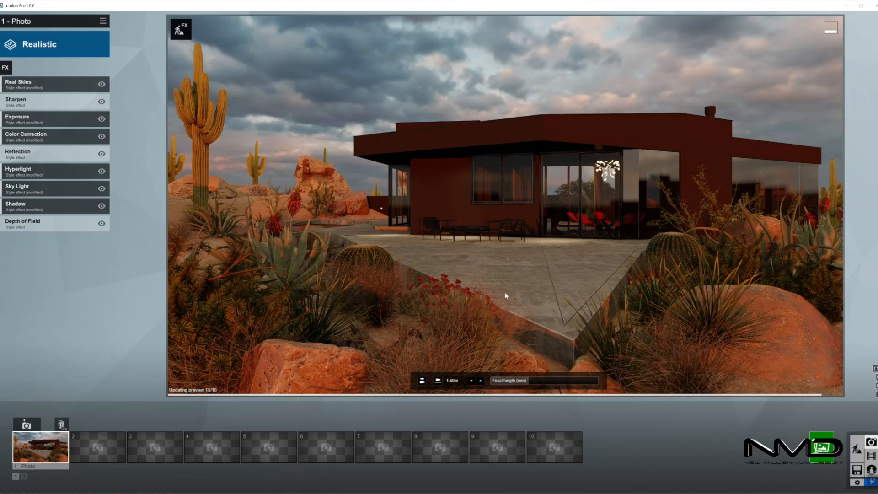
Step: Copy the warm spotlight inside the house onto the ceiling downlights by the fireplace and dining area
{"action": "left_click", "coordinate": [860, 452]}
{"action": "key", "text": "shift+w"}
{"action": "right_click_drag", "start_coordinate": [440, 252], "coordinate": [691, 326]}
{"action": "key", "text": "w"}
{"action": "left_click", "coordinate": [655, 304]}
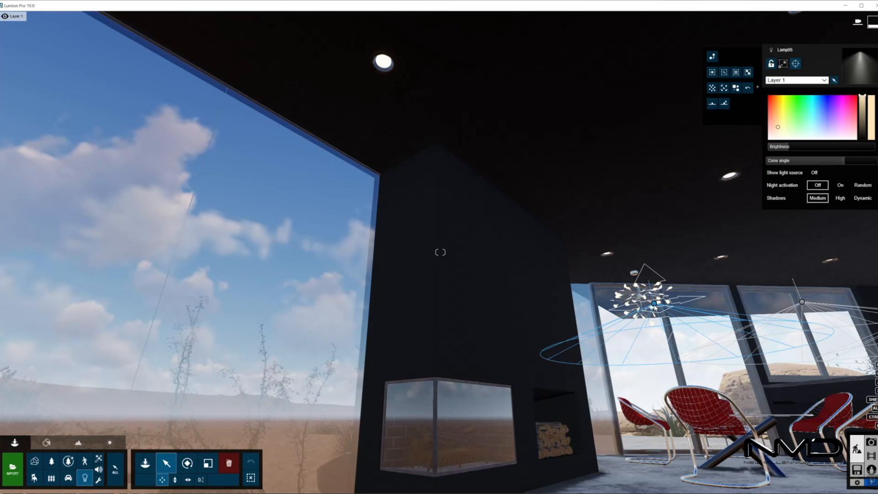
{"action": "left_click_drag", "start_coordinate": [430, 143], "coordinate": [384, 63], "text": "alt"}
{"action": "key", "text": "s"}
{"action": "right_click_drag", "start_coordinate": [384, 62], "coordinate": [653, 277]}
{"action": "left_click_drag", "start_coordinate": [651, 255], "coordinate": [348, 320]}
{"action": "right_click_drag", "start_coordinate": [348, 321], "coordinate": [425, 366]}
{"action": "left_click_drag", "start_coordinate": [371, 363], "coordinate": [298, 372]}
{"action": "left_click_drag", "start_coordinate": [261, 282], "coordinate": [247, 224], "text": "alt"}
{"action": "right_click_drag", "start_coordinate": [247, 224], "coordinate": [428, 353]}
Step: Continue copying the spotlight onto the remaining interior ceiling downlights, including the sofa area and around the chandelier
{"action": "left_click_drag", "start_coordinate": [481, 464], "coordinate": [269, 297], "text": "alt"}
{"action": "right_click_drag", "start_coordinate": [377, 330], "coordinate": [404, 453]}
{"action": "left_click_drag", "start_coordinate": [404, 453], "coordinate": [233, 341], "text": "alt"}
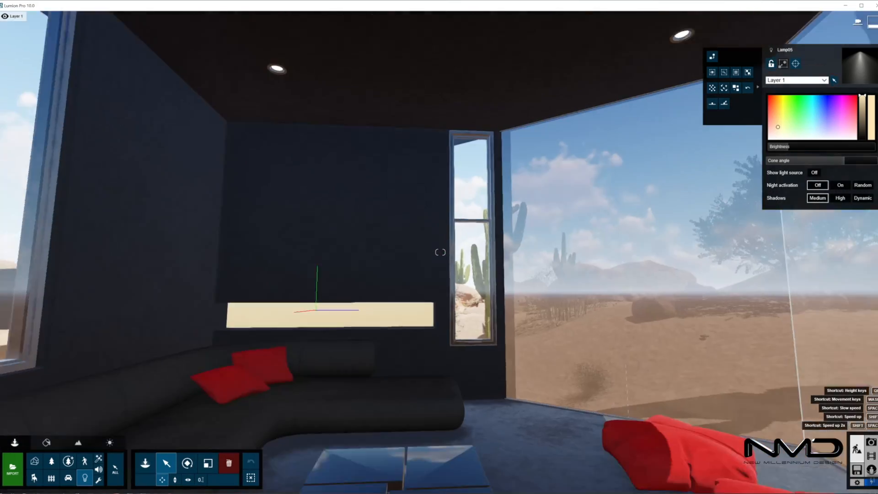
{"action": "key", "text": "s"}
{"action": "right_click_drag", "start_coordinate": [440, 275], "coordinate": [265, 369]}
{"action": "key", "text": "w"}
{"action": "key", "text": "w"}
{"action": "left_click_drag", "start_coordinate": [316, 271], "coordinate": [570, 183], "text": "alt"}
{"action": "right_click_drag", "start_coordinate": [570, 184], "coordinate": [572, 124]}
{"action": "right_click_drag", "start_coordinate": [558, 206], "coordinate": [531, 252]}
{"action": "left_click_drag", "start_coordinate": [442, 209], "coordinate": [85, 71], "text": "alt"}
{"action": "right_click_drag", "start_coordinate": [350, 153], "coordinate": [394, 172]}
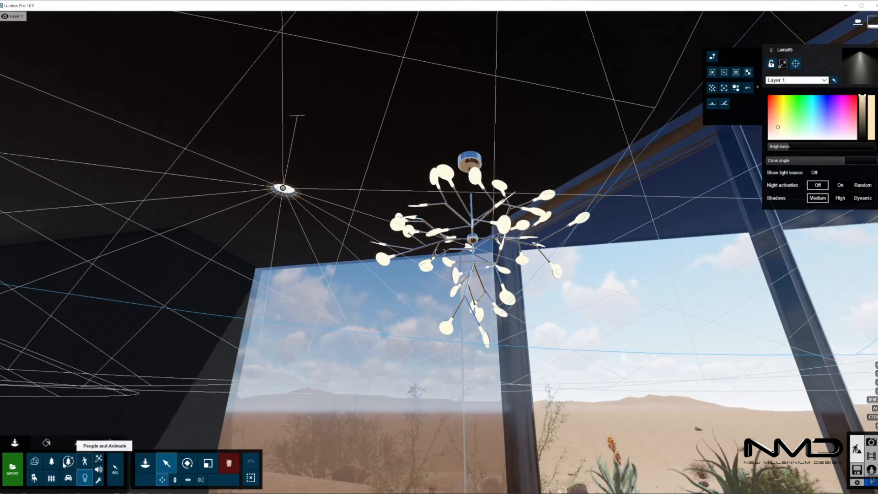
Step: Place an Omni Light at the centre of the chandelier, give it a warm colour, and adjust its brightness and falloff
{"action": "left_click", "coordinate": [143, 463]}
{"action": "left_click", "coordinate": [40, 65]}
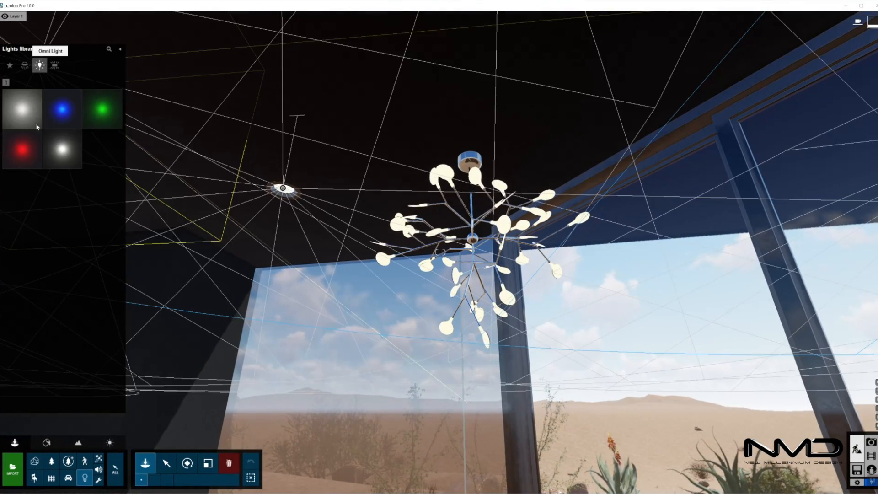
{"action": "left_click", "coordinate": [62, 147]}
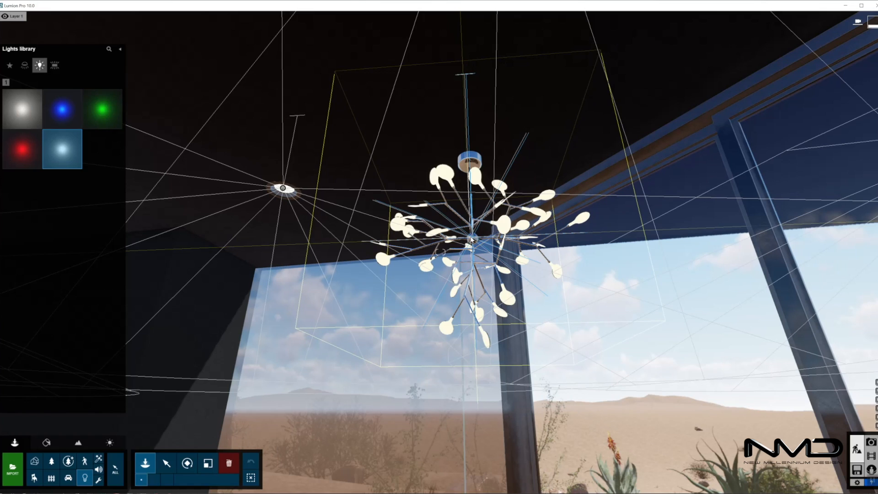
{"action": "left_click", "coordinate": [472, 239]}
{"action": "left_click", "coordinate": [779, 131]}
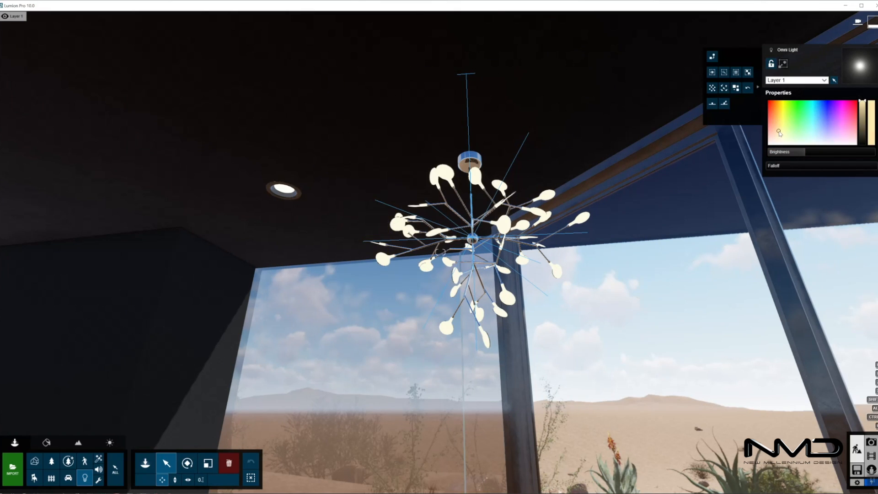
{"action": "left_click", "coordinate": [800, 152]}
{"action": "left_click", "coordinate": [807, 164]}
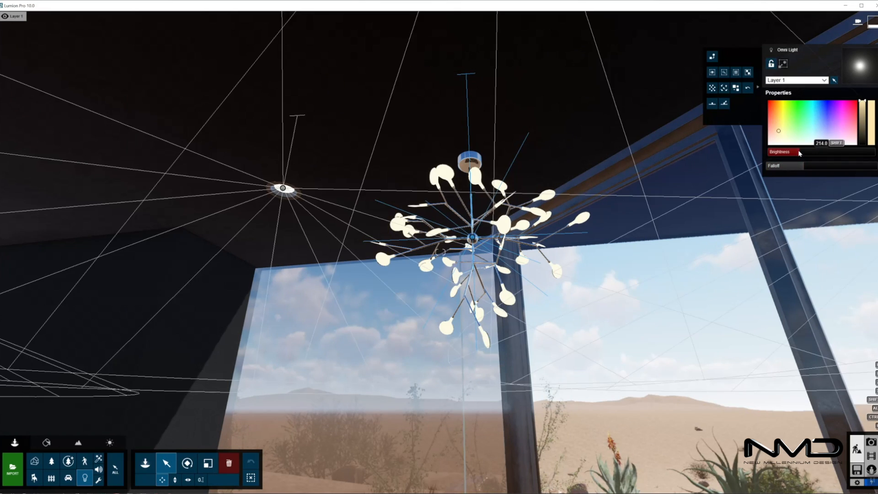
Step: Add a warm-coloured Lamp spotlight shining down from the chandelier and check the lighting in photo 1
{"action": "left_click", "coordinate": [85, 477]}
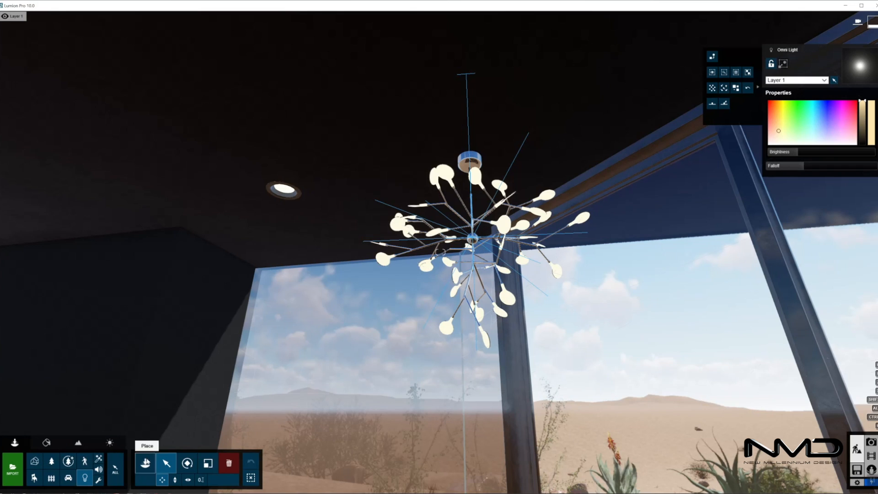
{"action": "left_click", "coordinate": [24, 65]}
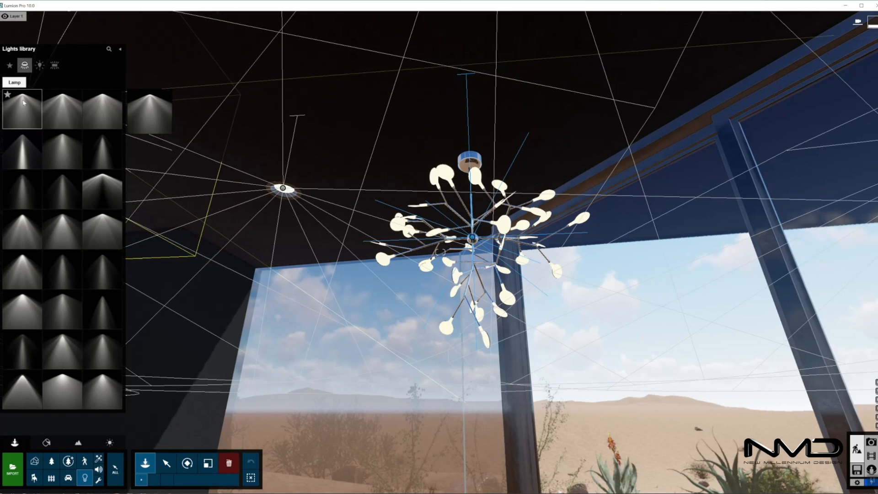
{"action": "left_click", "coordinate": [23, 110]}
{"action": "left_click", "coordinate": [473, 245]}
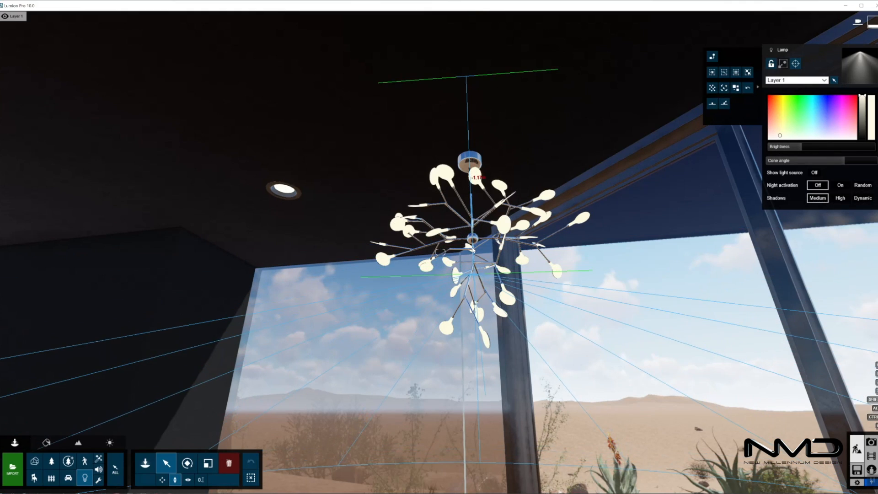
{"action": "left_click", "coordinate": [780, 136]}
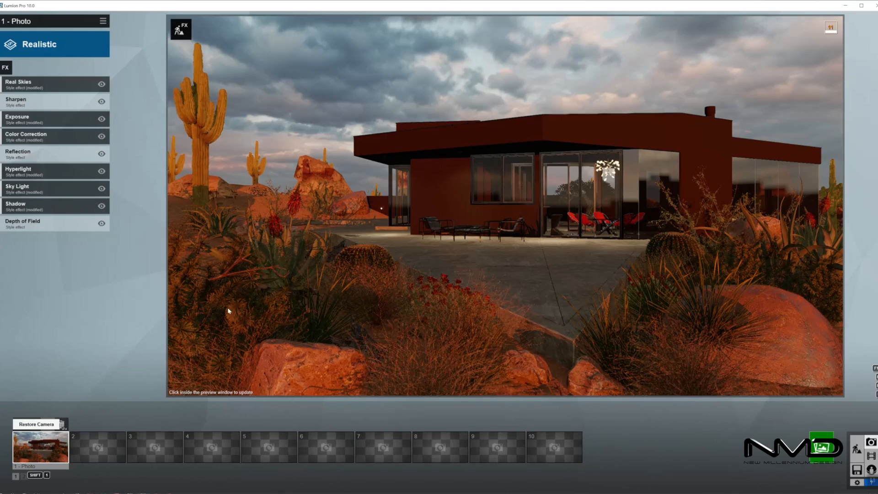
{"action": "left_click", "coordinate": [501, 289]}
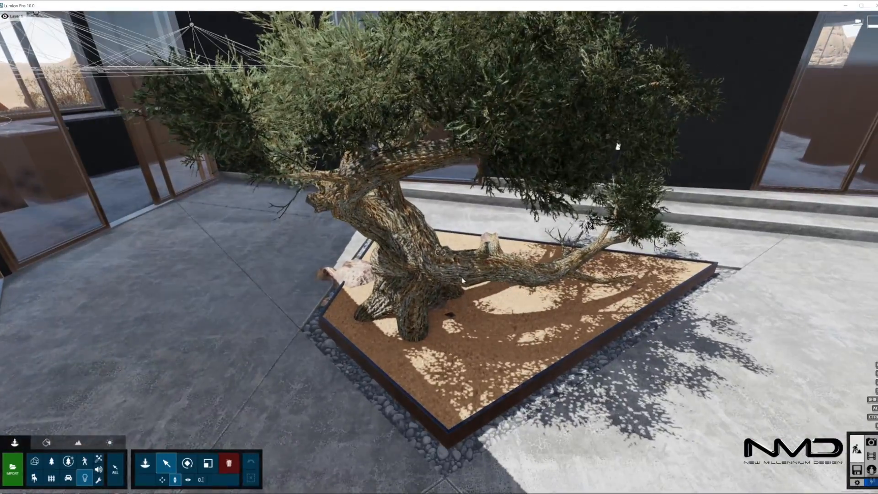
Step: Scale down the JeffreyPine RT tree in the courtyard planter and reposition it within the bed
{"action": "left_click", "coordinate": [52, 461]}
{"action": "key", "text": "m"}
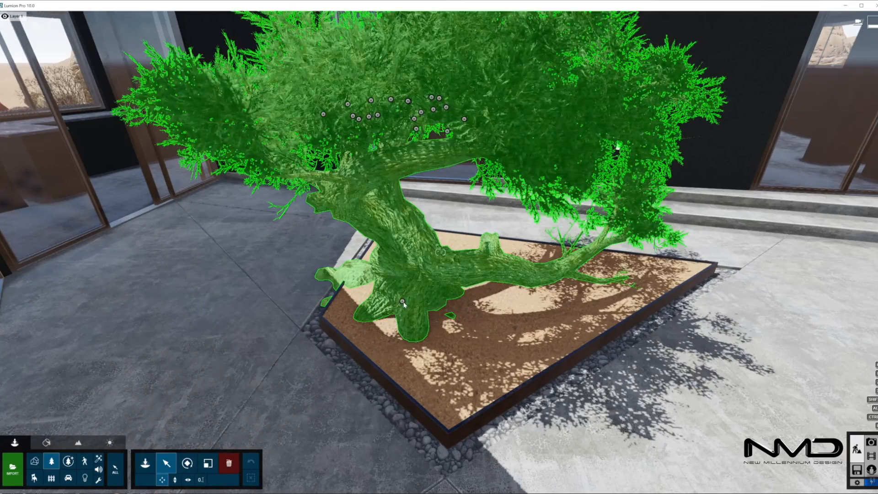
{"action": "left_click", "coordinate": [403, 302]}
{"action": "key", "text": "l"}
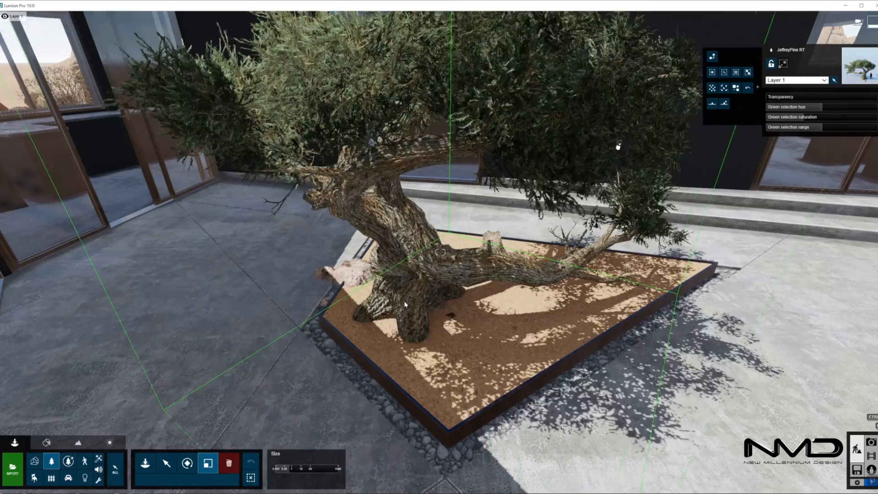
{"action": "left_click_drag", "start_coordinate": [405, 305], "coordinate": [417, 317]}
{"action": "key", "text": "m"}
{"action": "right_click_drag", "start_coordinate": [416, 317], "coordinate": [440, 338]}
{"action": "key", "text": "w"}
{"action": "key", "text": "s"}
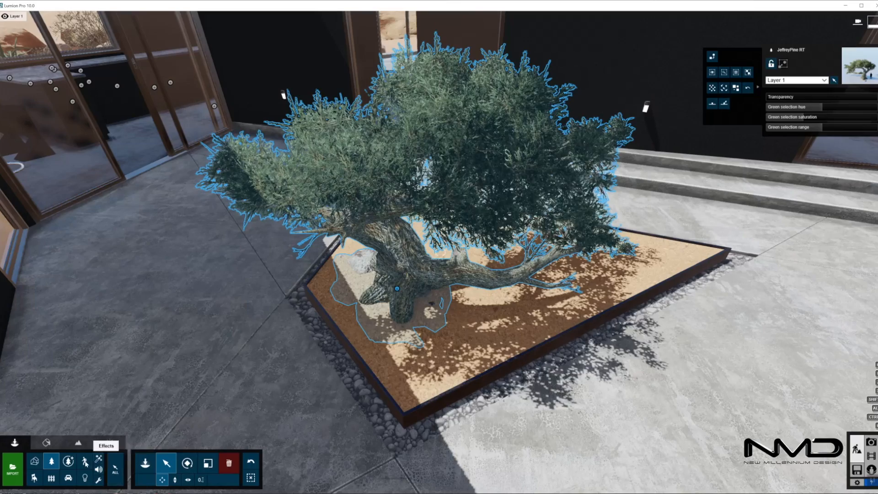
Step: Place three gardenlamp 002 spotlights from the Outdoor library at the corners of the tree planter
{"action": "left_click", "coordinate": [51, 478]}
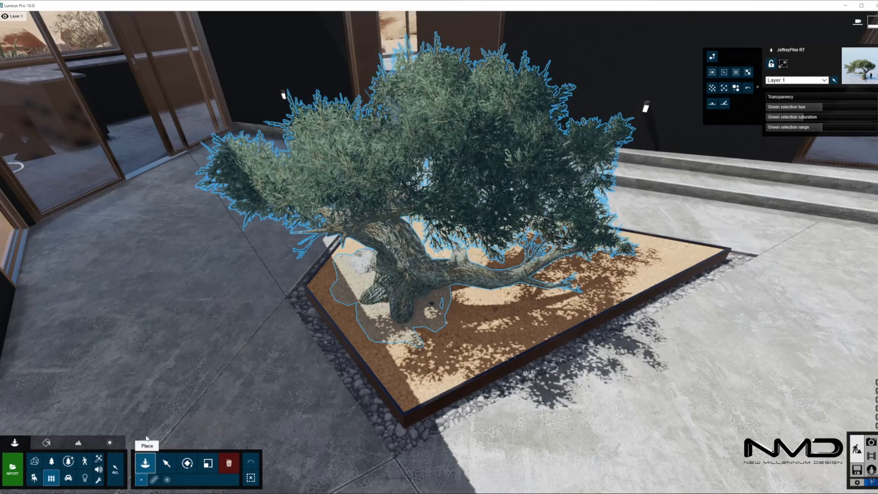
{"action": "left_click", "coordinate": [70, 65]}
{"action": "left_click", "coordinate": [62, 124]}
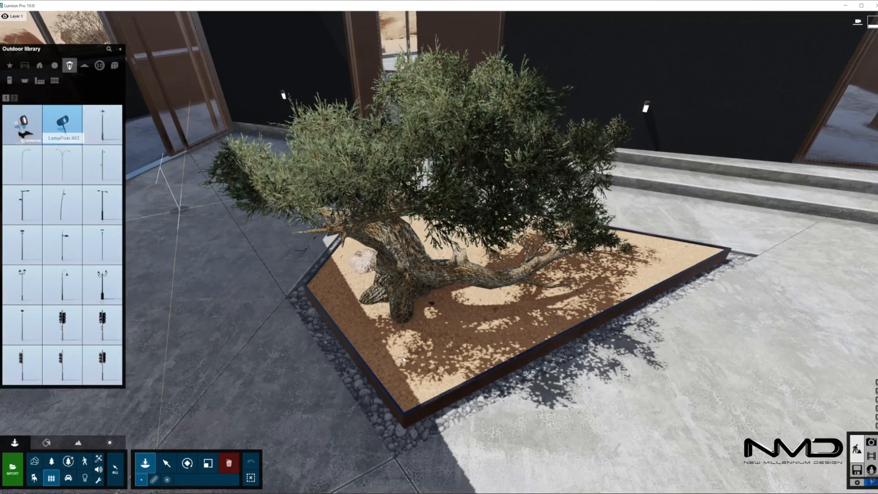
{"action": "left_click", "coordinate": [407, 404]}
{"action": "left_click", "coordinate": [716, 254]}
{"action": "left_click", "coordinate": [310, 287]}
Step: Rotate the garden lamps at the planter's corners so that they point towards the tree
{"action": "right_click_drag", "start_coordinate": [308, 288], "coordinate": [45, 489]}
{"action": "key", "text": "w"}
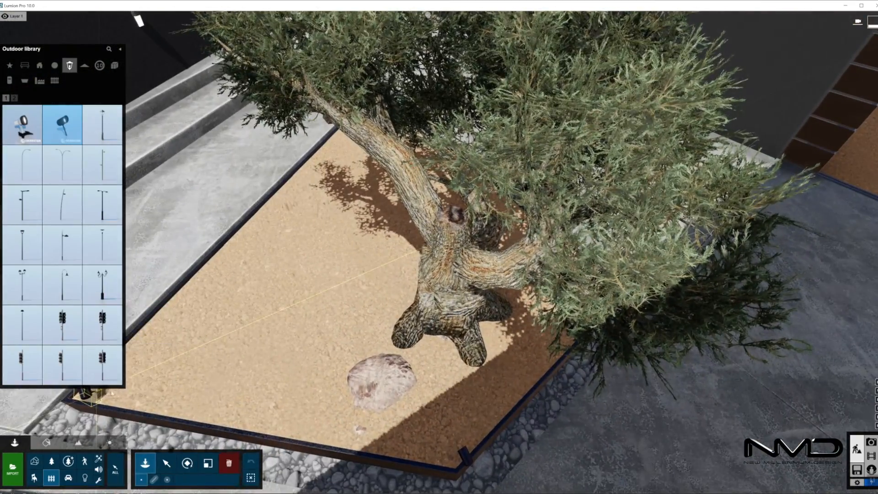
{"action": "right_click_drag", "start_coordinate": [209, 340], "coordinate": [291, 341]}
{"action": "key", "text": "s"}
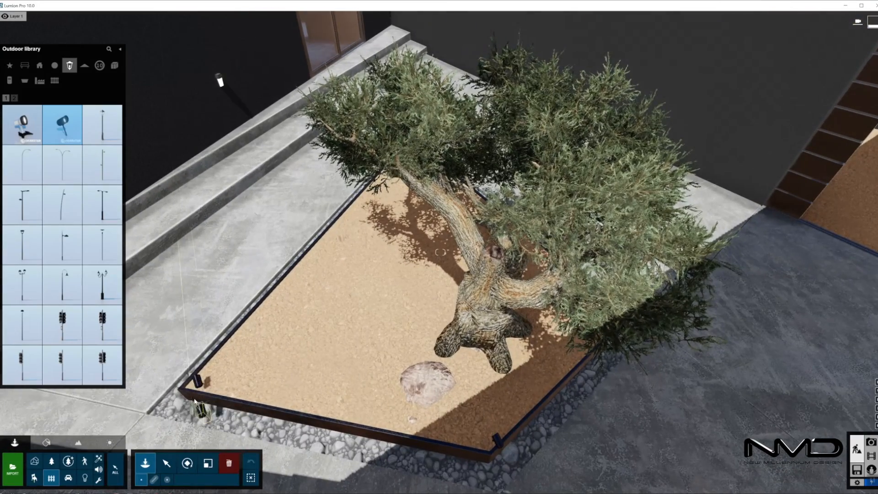
{"action": "key", "text": "m"}
{"action": "key", "text": "r"}
{"action": "left_click_drag", "start_coordinate": [198, 381], "coordinate": [288, 363]}
{"action": "left_click_drag", "start_coordinate": [496, 440], "coordinate": [500, 382]}
{"action": "left_click_drag", "start_coordinate": [419, 167], "coordinate": [447, 201]}
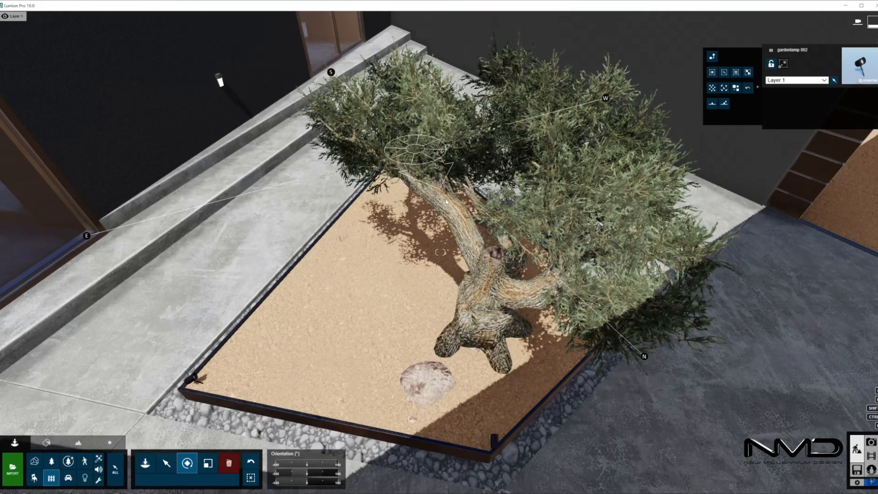
{"action": "left_click_drag", "start_coordinate": [580, 309], "coordinate": [580, 309]}
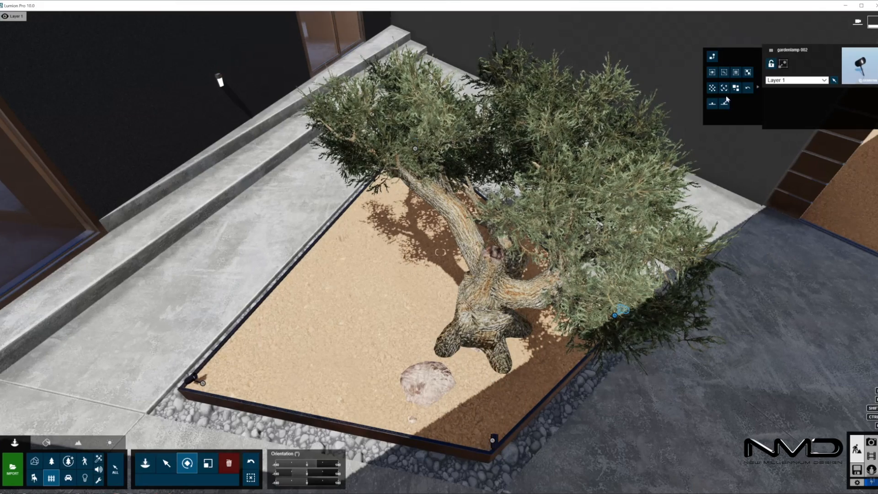
Step: Place a Lamp05 spotlight on a garden lamp at the tree planter's front corner and aim it at the tree
{"action": "left_click", "coordinate": [85, 478]}
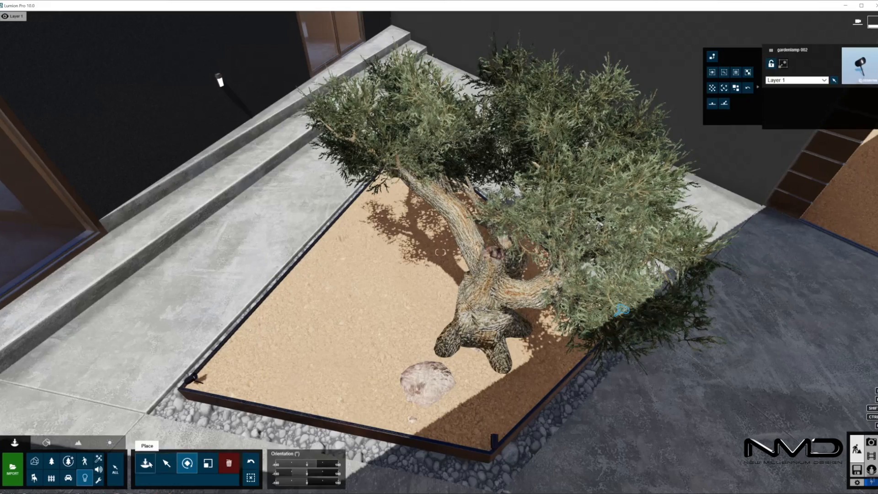
{"action": "left_click", "coordinate": [69, 149]}
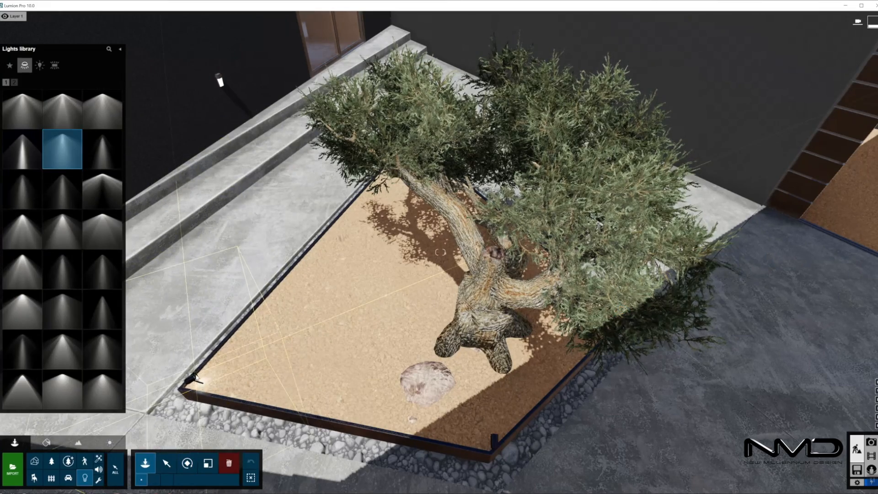
{"action": "left_click", "coordinate": [254, 364]}
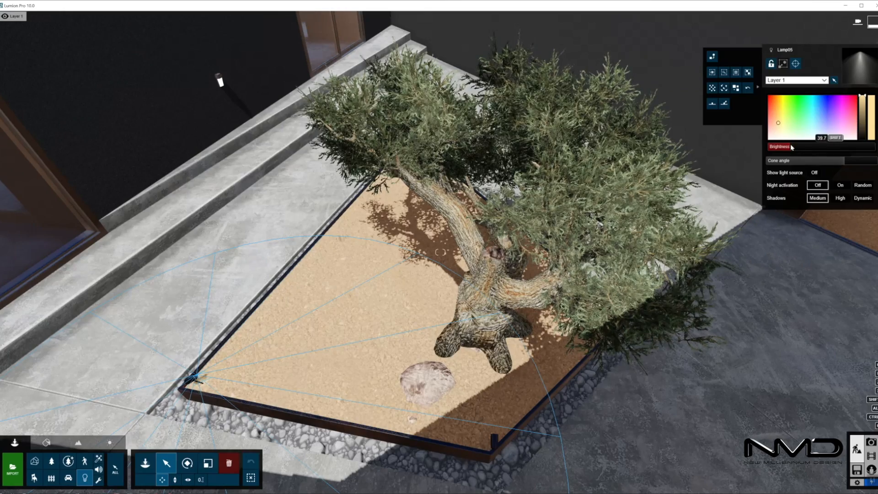
{"action": "left_click", "coordinate": [795, 63]}
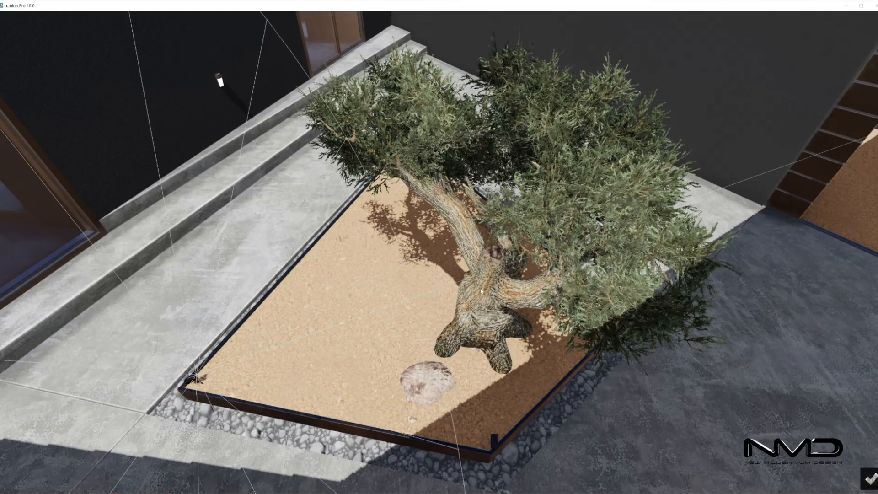
{"action": "left_click", "coordinate": [870, 478]}
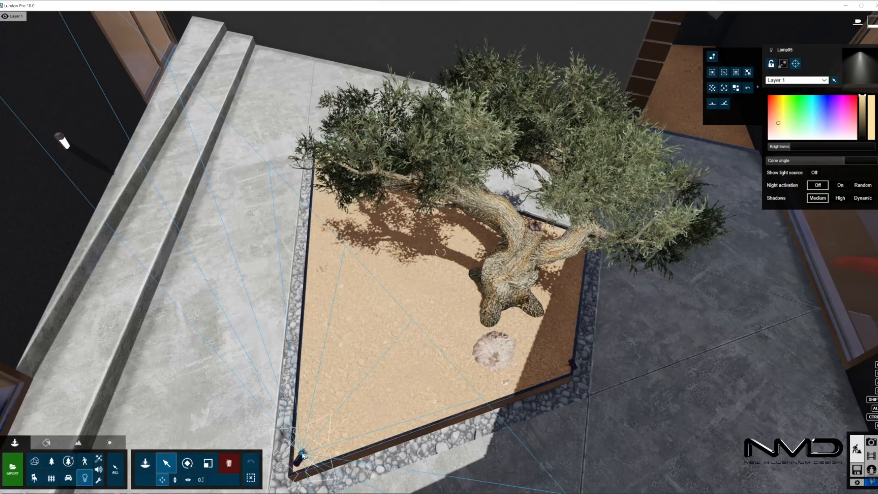
Step: Copy the Lamp05 spotlight onto the other garden lamps at the remaining corners of the tree planter
{"action": "left_click_drag", "start_coordinate": [302, 455], "coordinate": [569, 363], "text": "alt"}
{"action": "right_click_drag", "start_coordinate": [361, 302], "coordinate": [332, 270]}
{"action": "key", "text": "w"}
{"action": "left_click", "coordinate": [212, 234]}
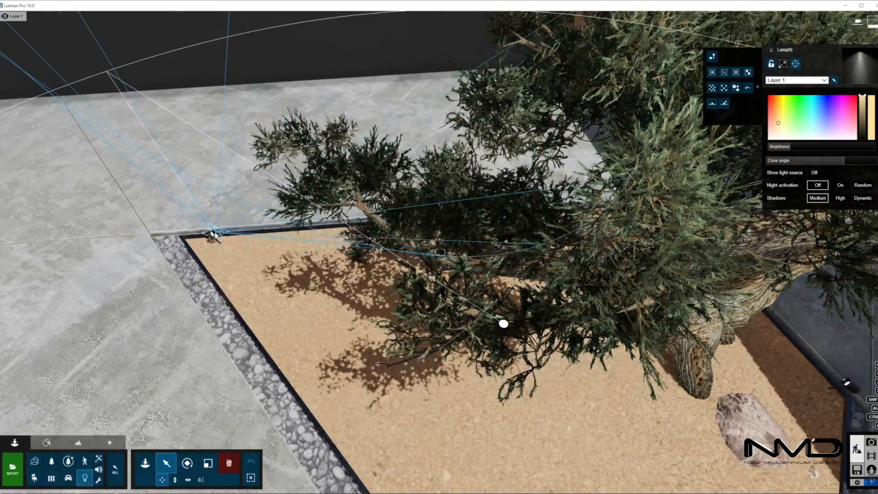
{"action": "left_click_drag", "start_coordinate": [212, 235], "coordinate": [212, 233], "text": "alt"}
{"action": "key", "text": "s"}
{"action": "right_click_drag", "start_coordinate": [212, 234], "coordinate": [206, 325]}
{"action": "key", "text": "s"}
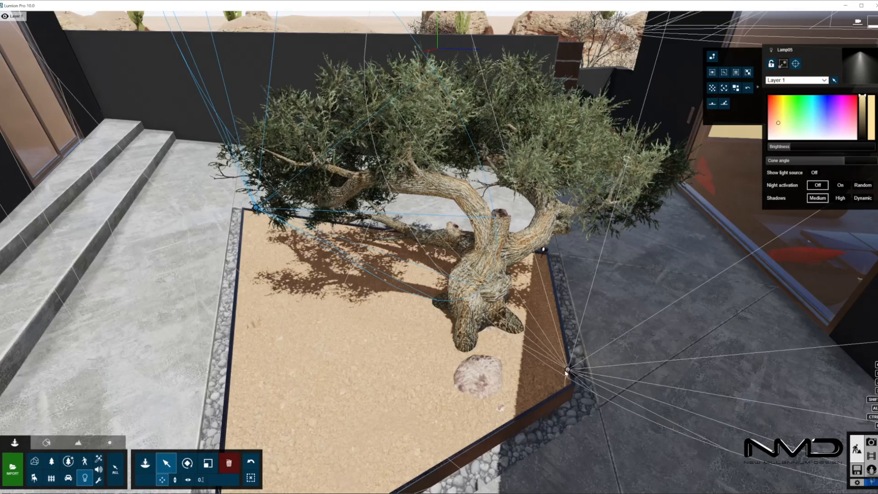
{"action": "left_click_drag", "start_coordinate": [568, 371], "coordinate": [544, 252], "text": "alt"}
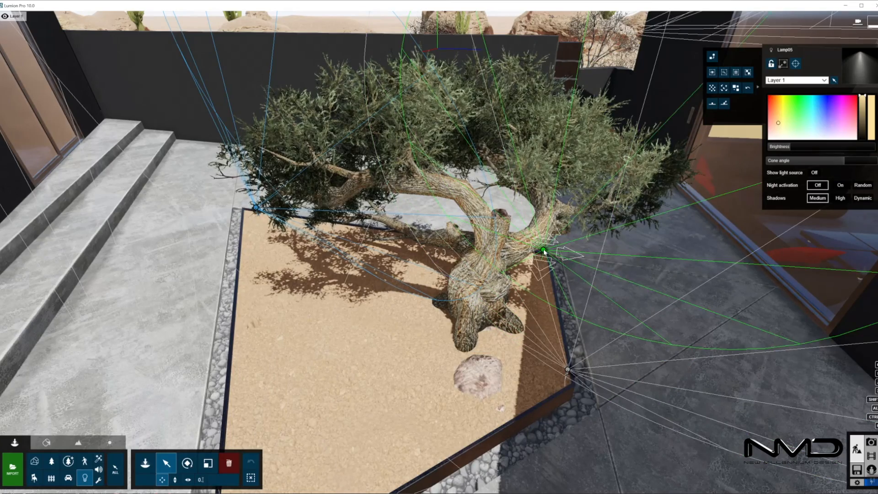
Step: Aim the copied Lamp05 spotlights at the planter's corners towards the tree's trunk and canopy
{"action": "left_click", "coordinate": [795, 65]}
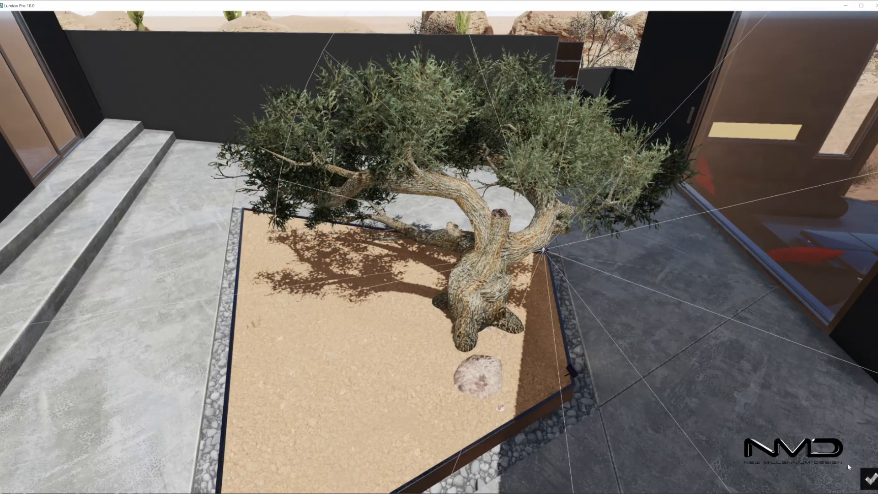
{"action": "left_click", "coordinate": [869, 478]}
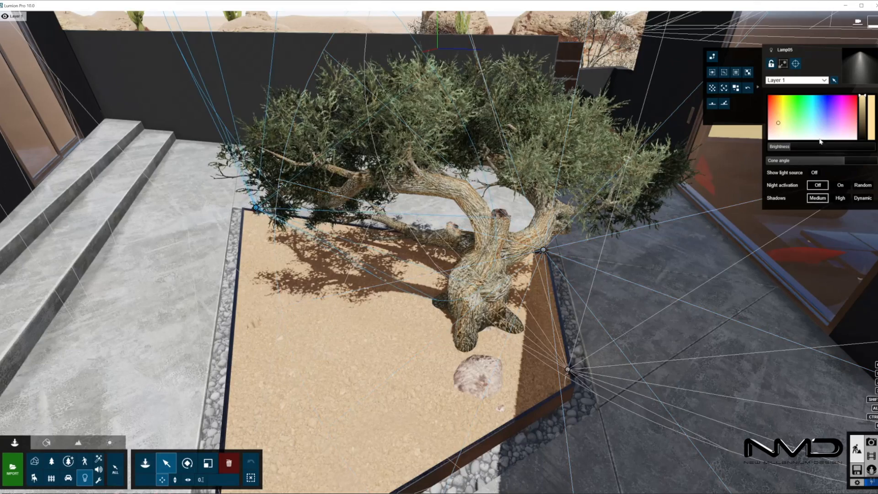
{"action": "left_click", "coordinate": [795, 64]}
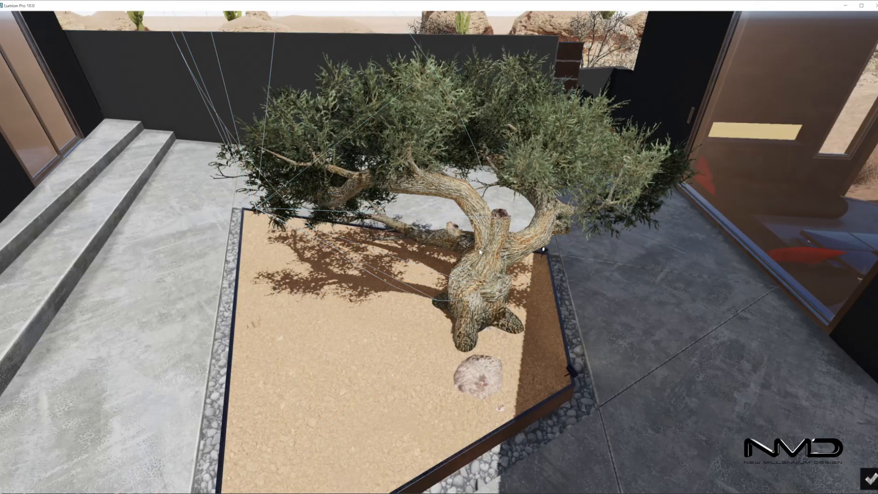
{"action": "left_click", "coordinate": [868, 476]}
{"action": "right_click_drag", "start_coordinate": [628, 268], "coordinate": [599, 307]}
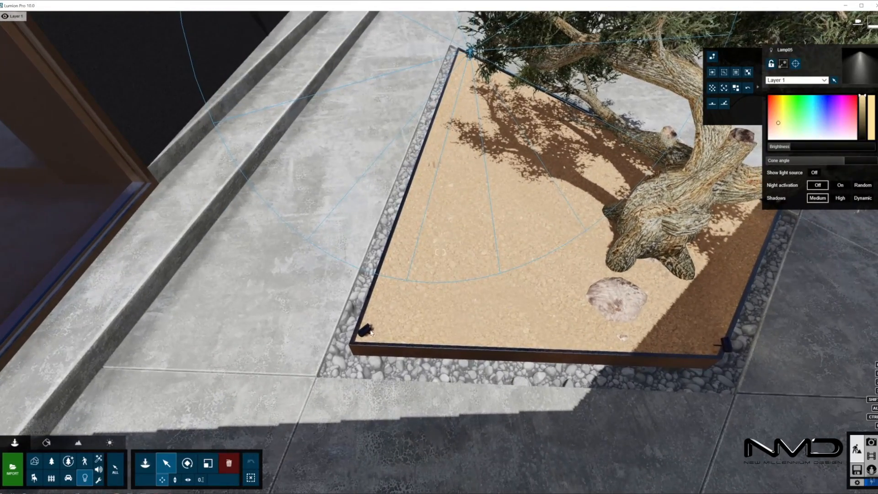
{"action": "left_click", "coordinate": [723, 341]}
{"action": "right_click_drag", "start_coordinate": [544, 355], "coordinate": [580, 312]}
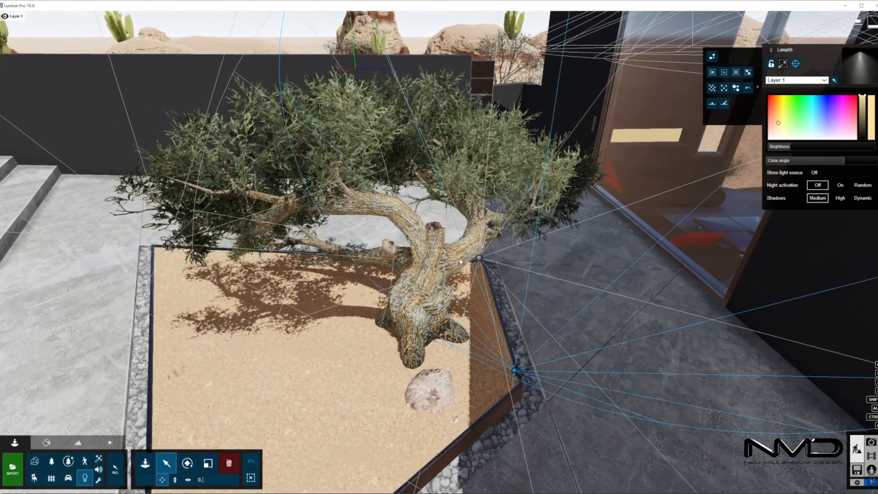
{"action": "left_click", "coordinate": [795, 64]}
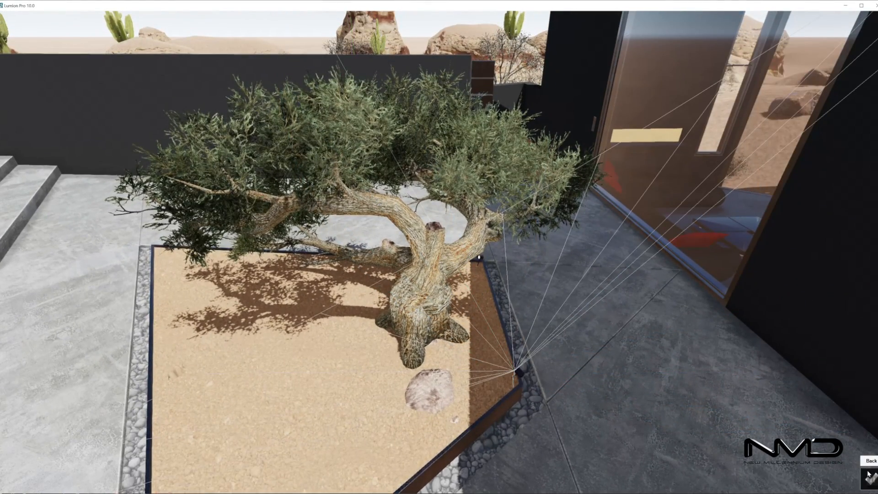
{"action": "left_click", "coordinate": [869, 475]}
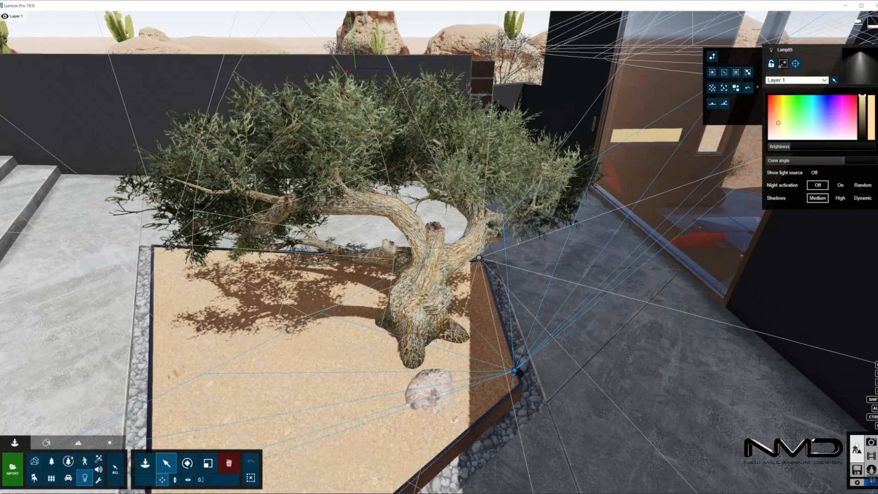
Step: Add a Lens Flare effect to photo 1, raise its isolate bright pixels amount, set master brightness to 0.1 and update the preview
{"action": "left_click", "coordinate": [872, 442]}
{"action": "left_click", "coordinate": [43, 446]}
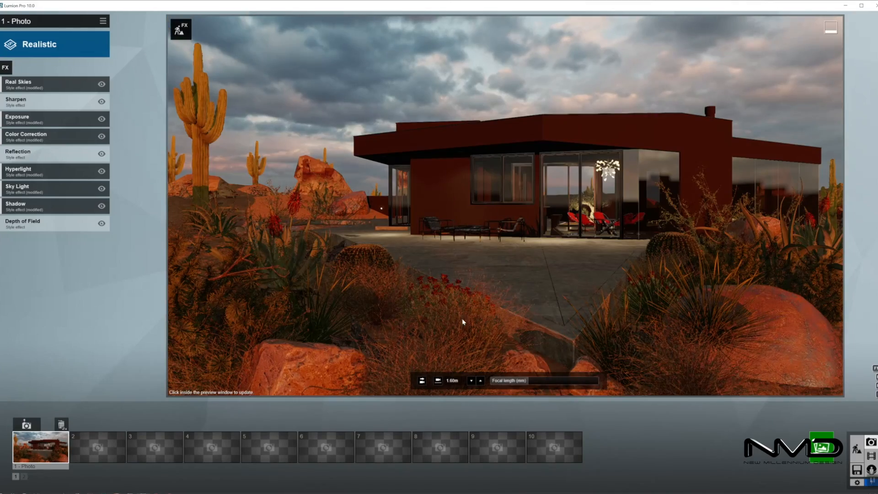
{"action": "left_click", "coordinate": [424, 247]}
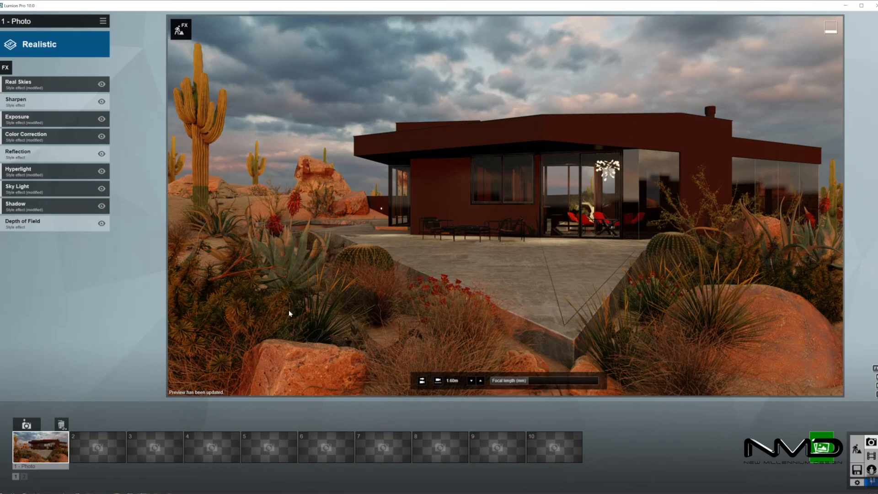
{"action": "left_click", "coordinate": [9, 72]}
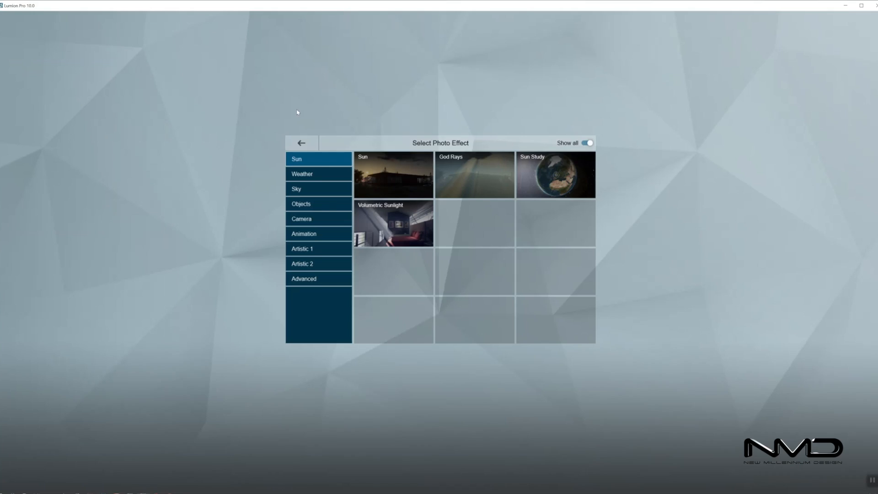
{"action": "left_click", "coordinate": [317, 223]}
{"action": "left_click", "coordinate": [394, 272]}
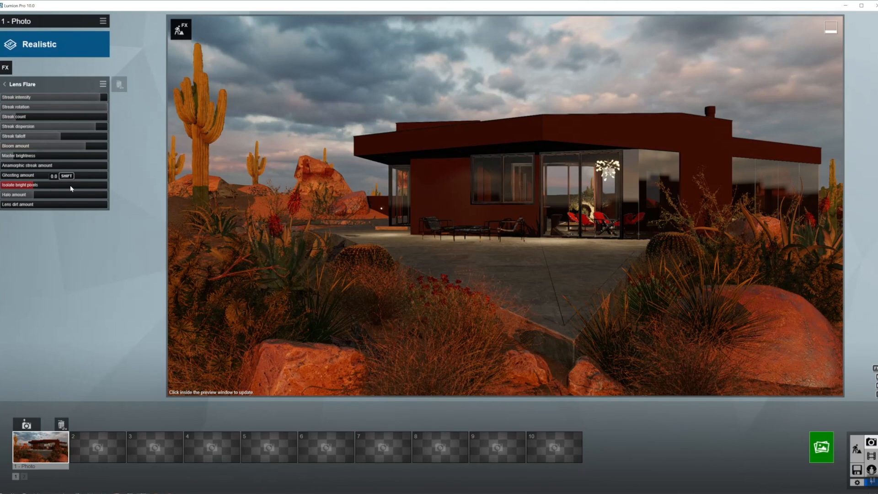
{"action": "left_click_drag", "start_coordinate": [97, 189], "coordinate": [83, 187]}
{"action": "left_click", "coordinate": [15, 157]}
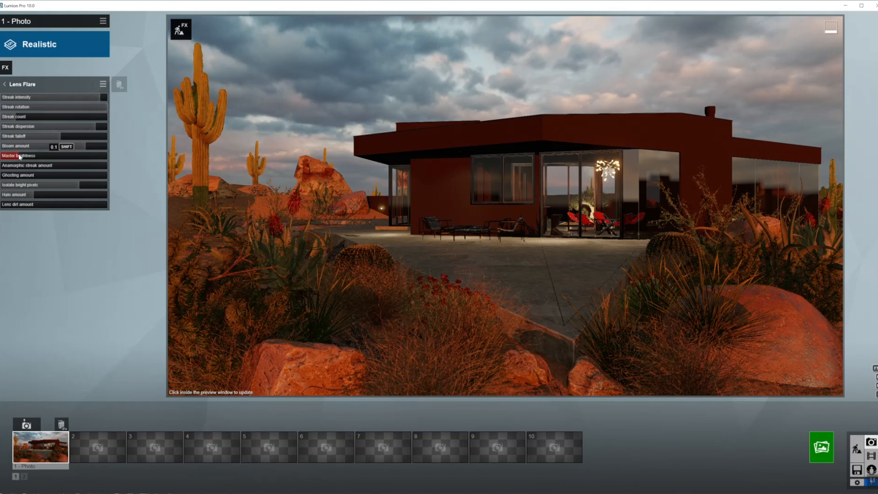
{"action": "left_click", "coordinate": [5, 84]}
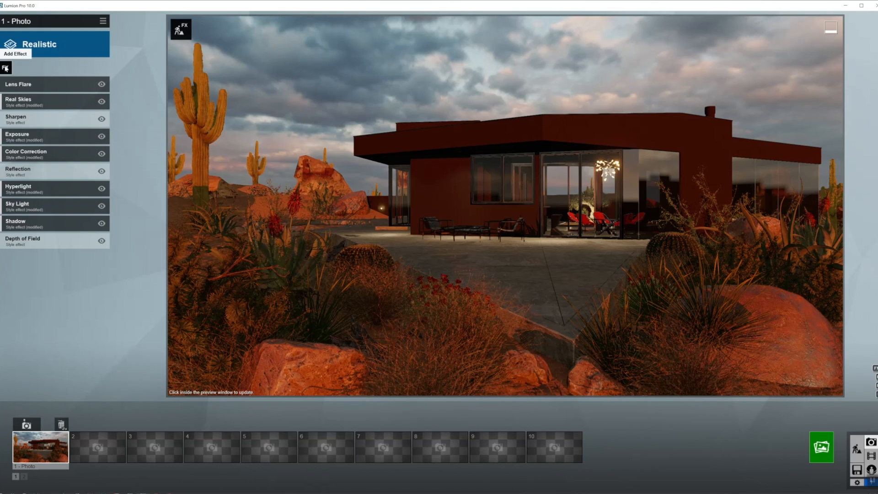
{"action": "left_click", "coordinate": [341, 345]}
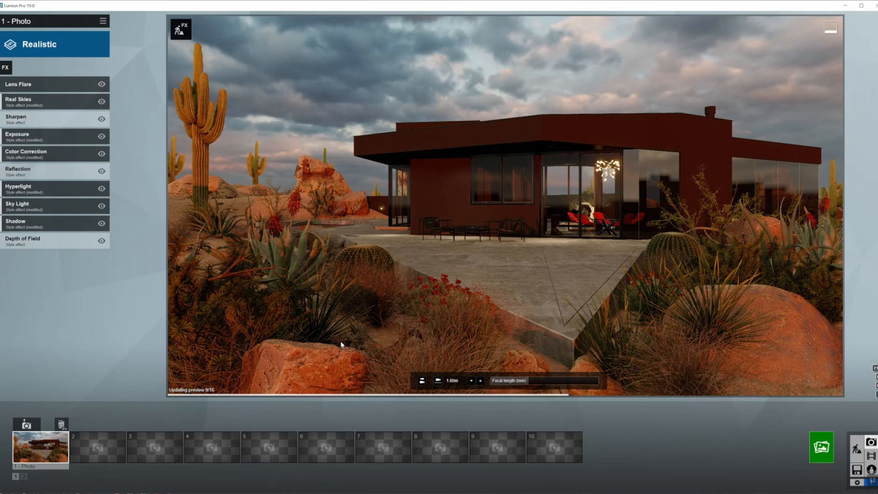
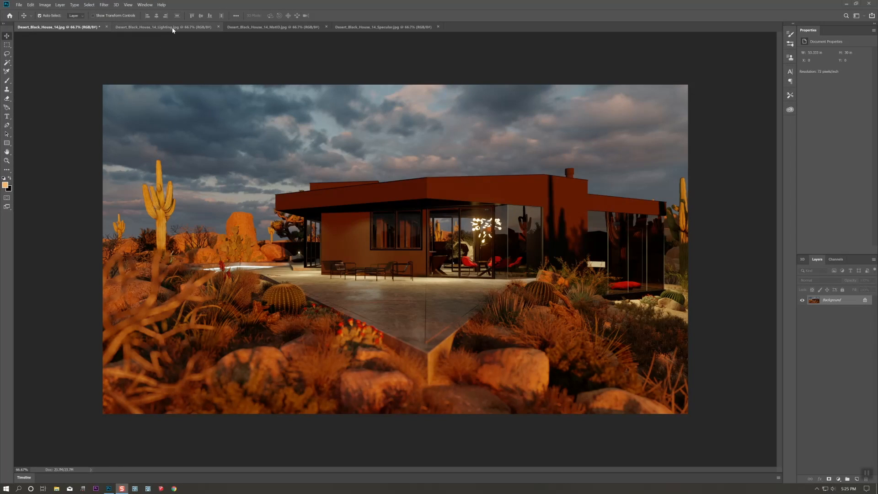
Step: In Photoshop, layer the specular pass over the Desert_Black_House_14 render, change its blend mode and flatten the image
{"action": "left_click", "coordinate": [163, 27]}
{"action": "left_click", "coordinate": [255, 27]}
{"action": "left_click", "coordinate": [383, 27]}
{"action": "left_click_drag", "start_coordinate": [135, 103], "coordinate": [498, 262]}
{"action": "left_click", "coordinate": [819, 280]}
{"action": "left_click", "coordinate": [835, 323]}
{"action": "left_click", "coordinate": [803, 300]}
{"action": "left_click", "coordinate": [802, 300]}
{"action": "right_click", "coordinate": [846, 310]}
{"action": "left_click", "coordinate": [831, 366]}
Step: Overlay the lighting pass on the main render in Soft Light mode at about 11% opacity and flatten the image
{"action": "left_click", "coordinate": [185, 29]}
{"action": "left_click_drag", "start_coordinate": [236, 138], "coordinate": [86, 86]}
{"action": "left_click_drag", "start_coordinate": [296, 197], "coordinate": [447, 248]}
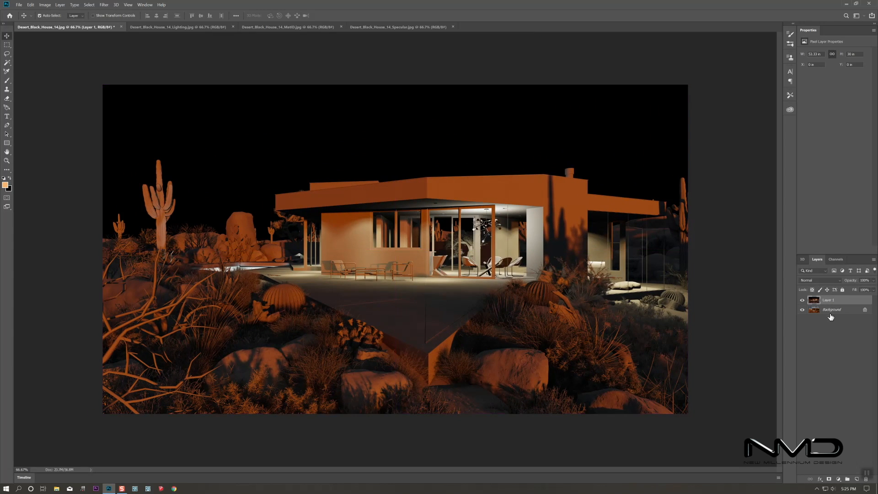
{"action": "left_click", "coordinate": [818, 280]}
{"action": "left_click", "coordinate": [819, 369]}
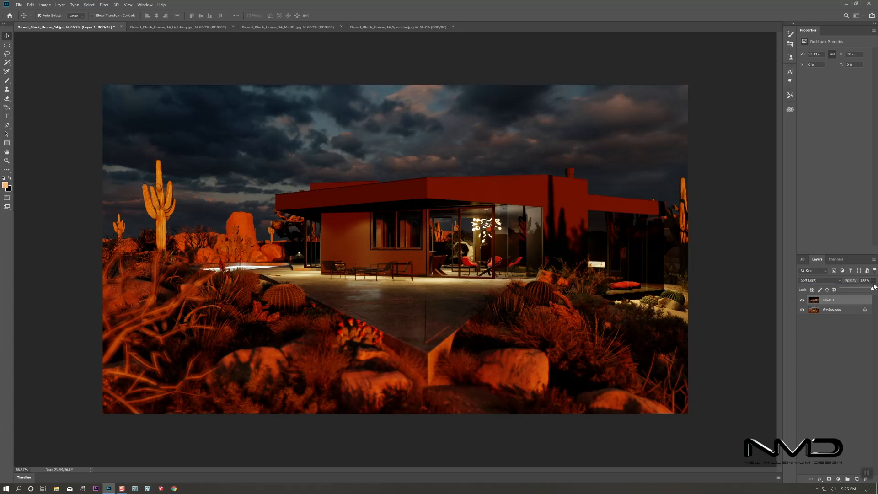
{"action": "left_click_drag", "start_coordinate": [844, 288], "coordinate": [846, 286]}
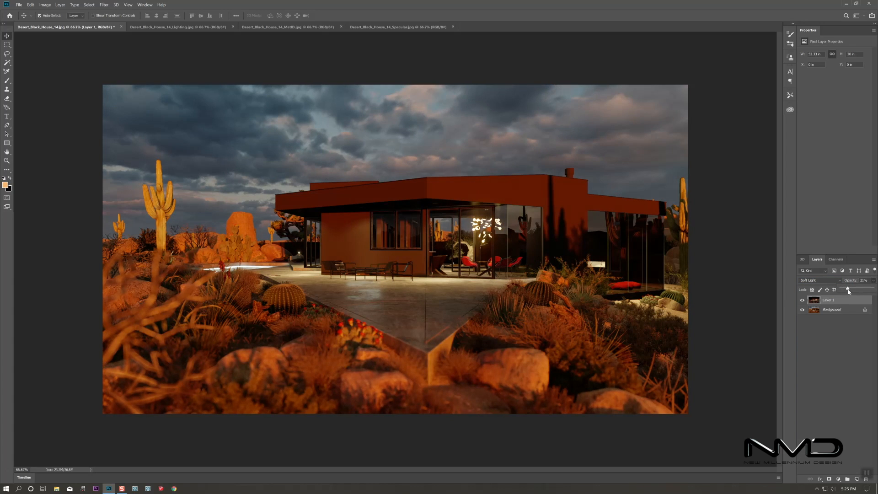
{"action": "right_click", "coordinate": [838, 317]}
{"action": "left_click", "coordinate": [821, 368]}
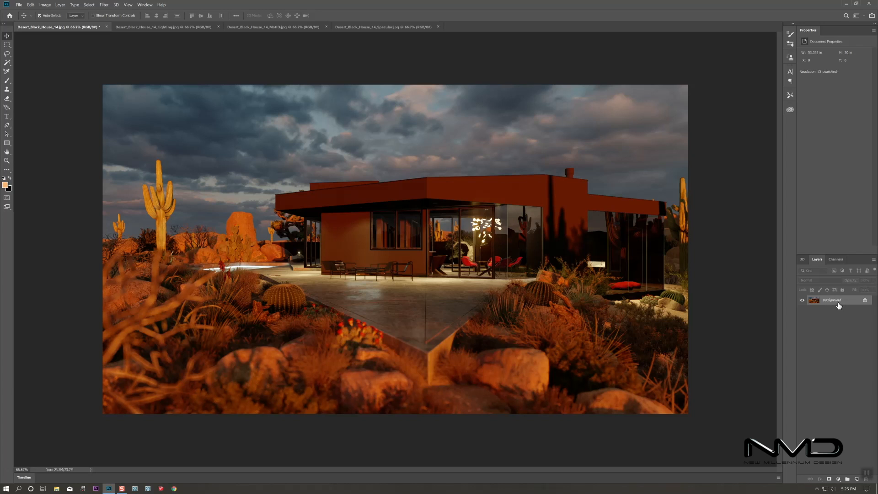
Step: Duplicate the background layer, add the material ID pass on top and select its black sky area with the Magic Wand
{"action": "left_click_drag", "start_coordinate": [855, 467], "coordinate": [857, 479]}
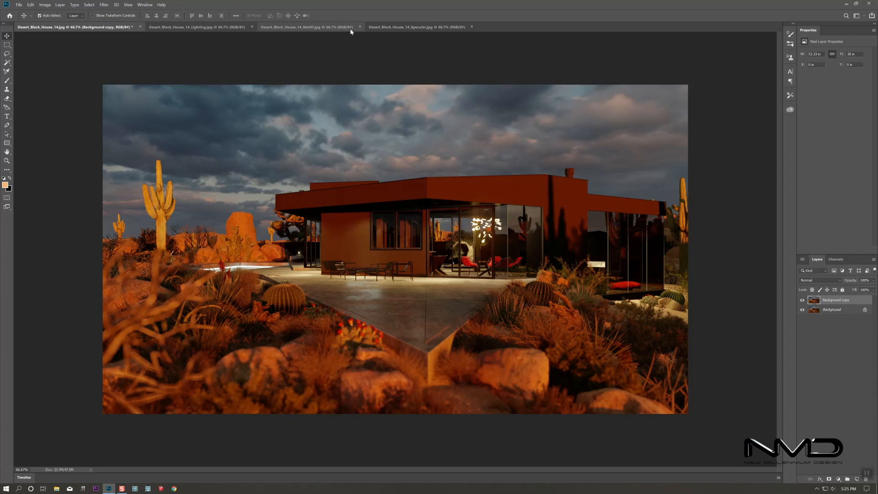
{"action": "left_click", "coordinate": [320, 27]}
{"action": "left_click_drag", "start_coordinate": [93, 29], "coordinate": [453, 234]}
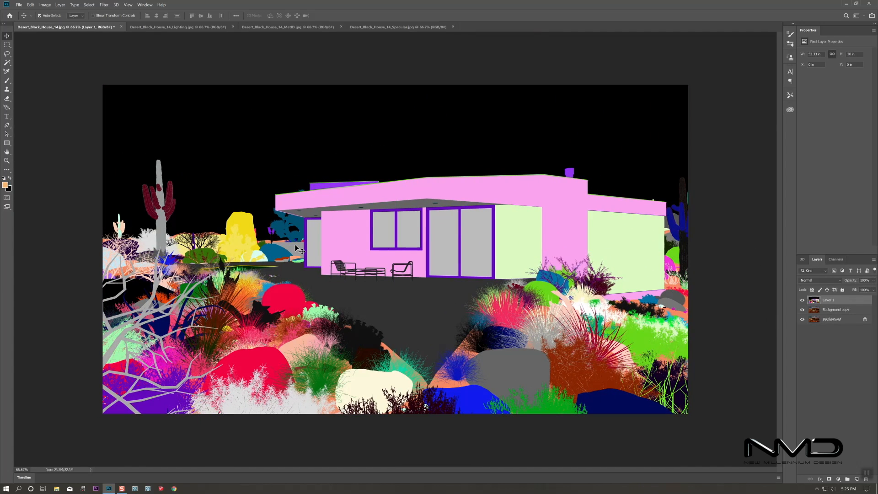
{"action": "left_click", "coordinate": [7, 62]}
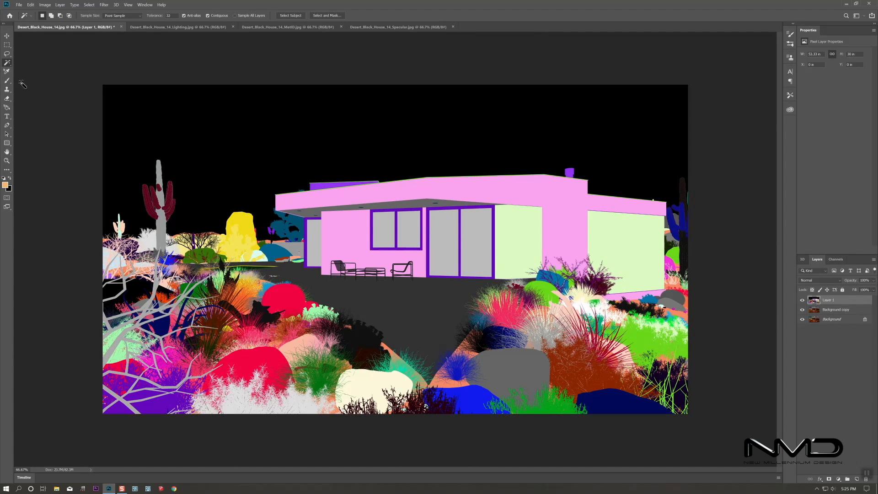
{"action": "left_click", "coordinate": [294, 149]}
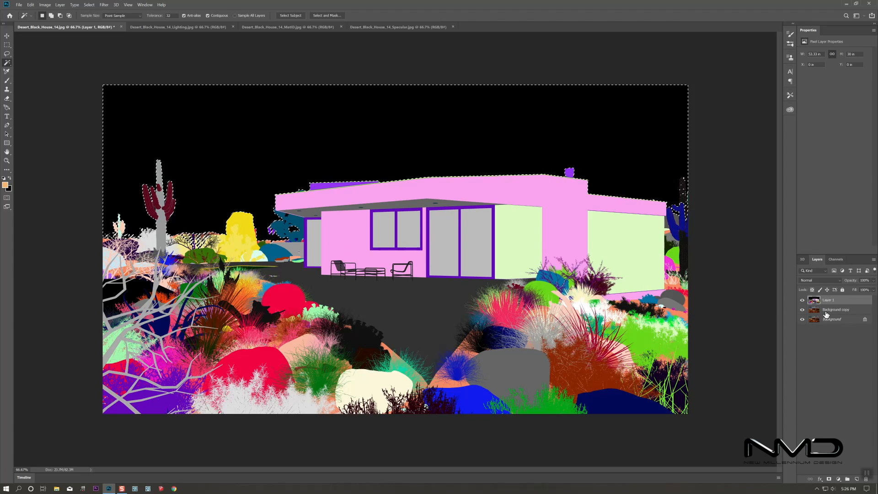
Step: Hide the material ID layer and add a sky-masked Selective Color adjustment above Background copy with more magenta and less black in the reds
{"action": "key", "text": "alt+bracketleft"}
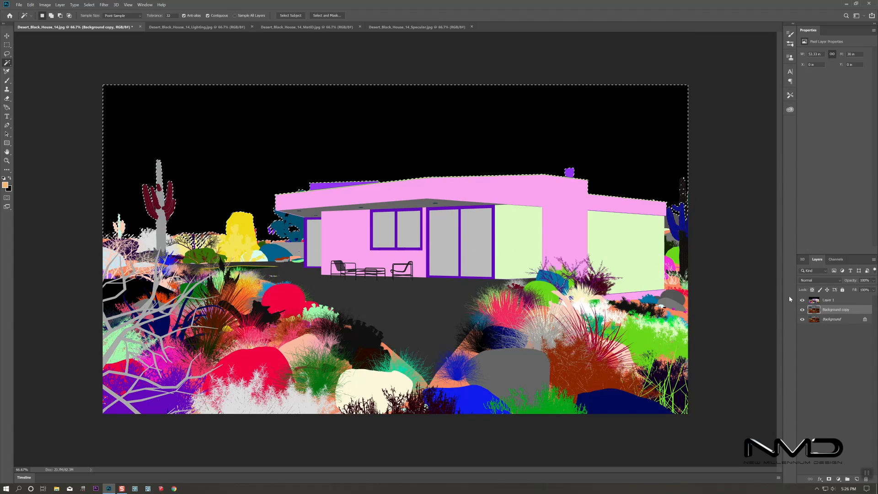
{"action": "left_click", "coordinate": [803, 300]}
{"action": "left_click", "coordinate": [838, 479]}
{"action": "left_click", "coordinate": [833, 480]}
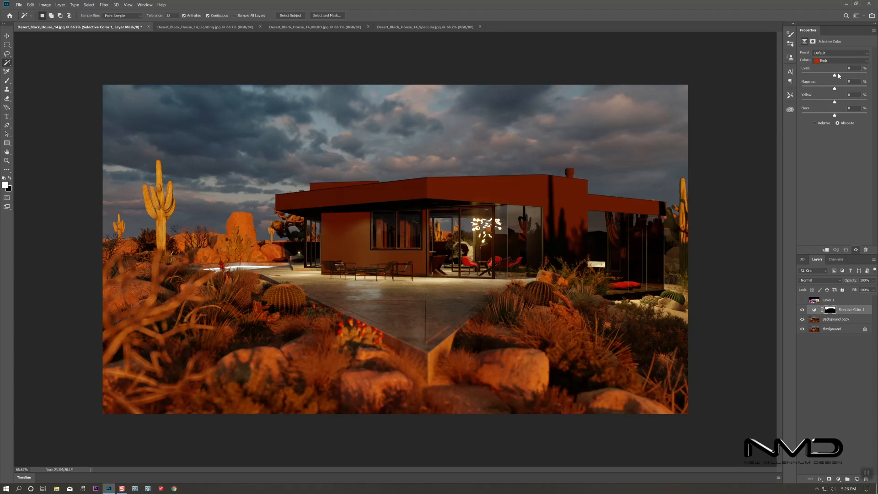
{"action": "left_click_drag", "start_coordinate": [826, 90], "coordinate": [853, 90]}
{"action": "left_click_drag", "start_coordinate": [834, 115], "coordinate": [822, 112]}
Step: Merge the sky Selective Color 1 adjustment with the Background copy layer
{"action": "left_click", "coordinate": [316, 27]}
{"action": "left_click", "coordinate": [114, 27]}
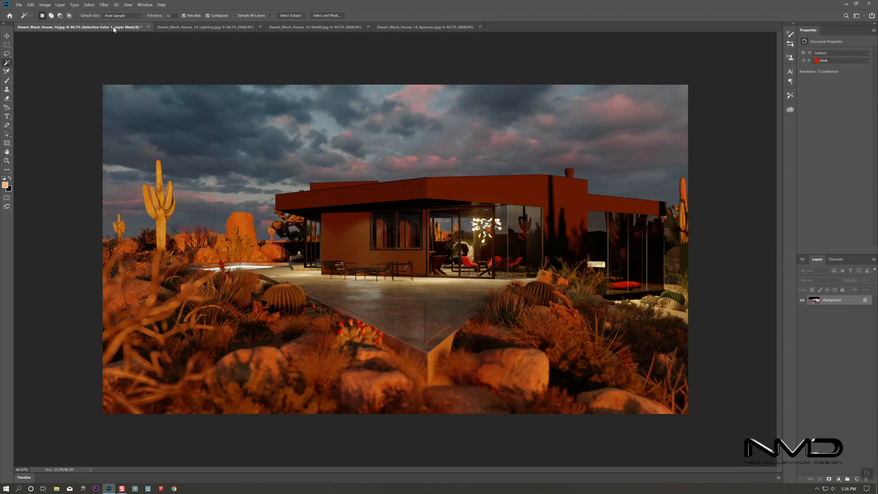
{"action": "left_click", "coordinate": [841, 322]}
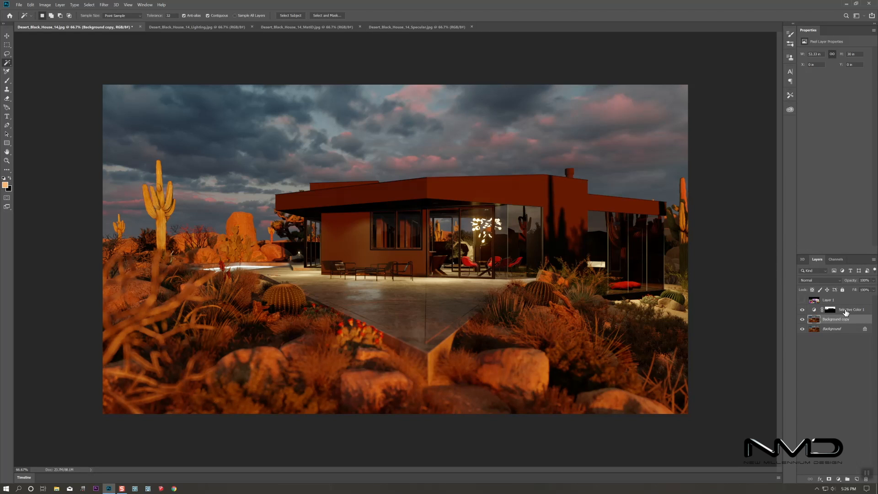
{"action": "left_click", "coordinate": [850, 311]}
{"action": "right_click", "coordinate": [850, 311]}
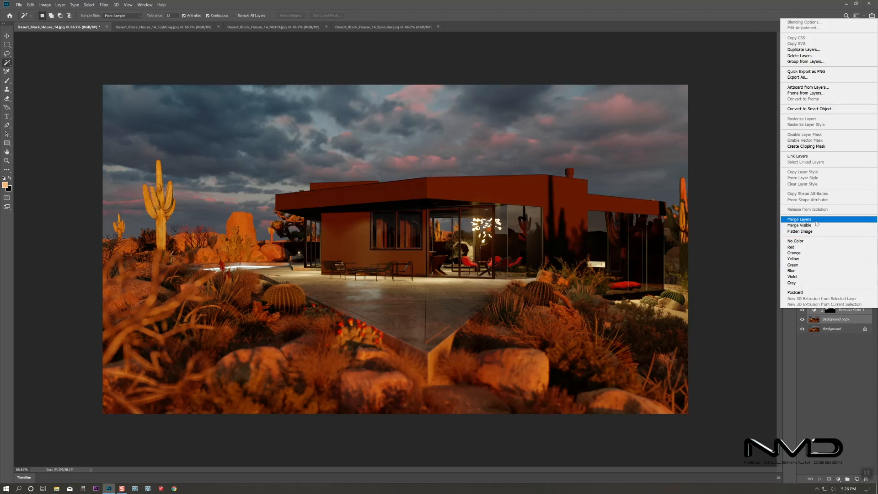
{"action": "left_click", "coordinate": [799, 221]}
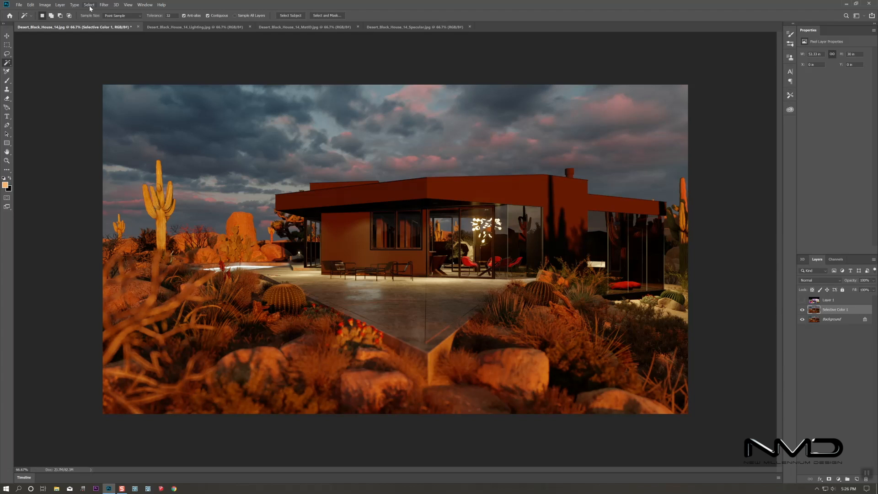
Step: Adjust the merged layer in Camera Raw: Clarity +33, Dehaze +13, Saturation -4, Blacks -12, Whites -47, Shadows +43 and Highlights +54
{"action": "left_click", "coordinate": [104, 5]}
{"action": "left_click", "coordinate": [121, 42]}
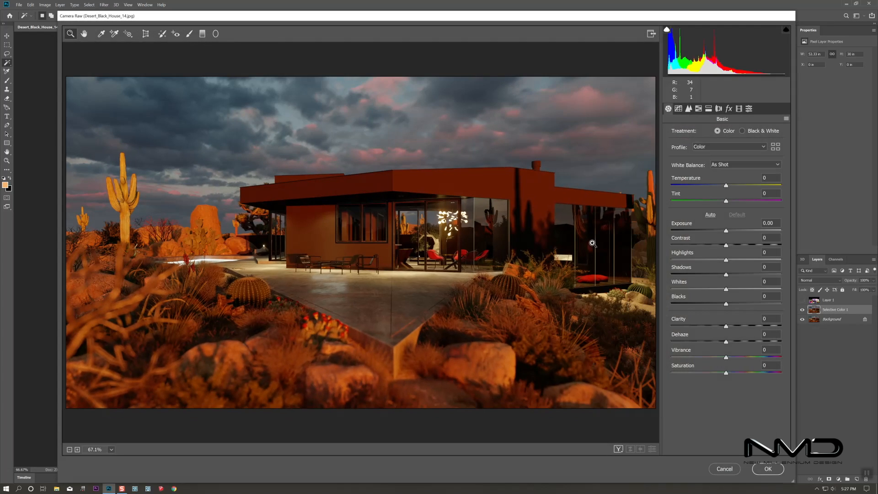
{"action": "left_click_drag", "start_coordinate": [728, 329], "coordinate": [747, 328]}
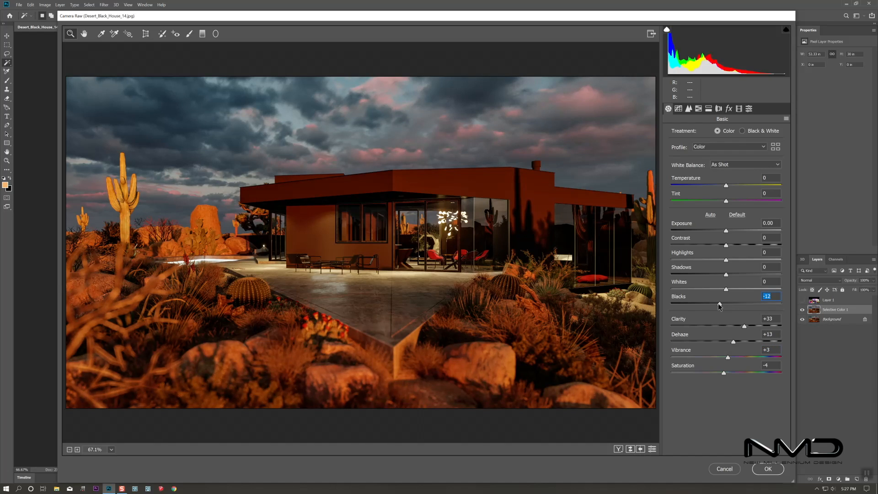
{"action": "left_click_drag", "start_coordinate": [727, 260], "coordinate": [749, 261]}
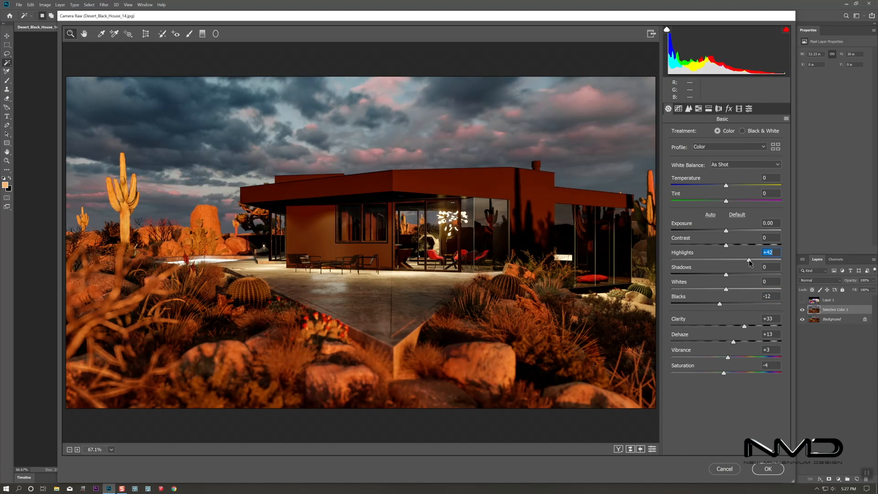
{"action": "left_click_drag", "start_coordinate": [729, 290], "coordinate": [758, 262]}
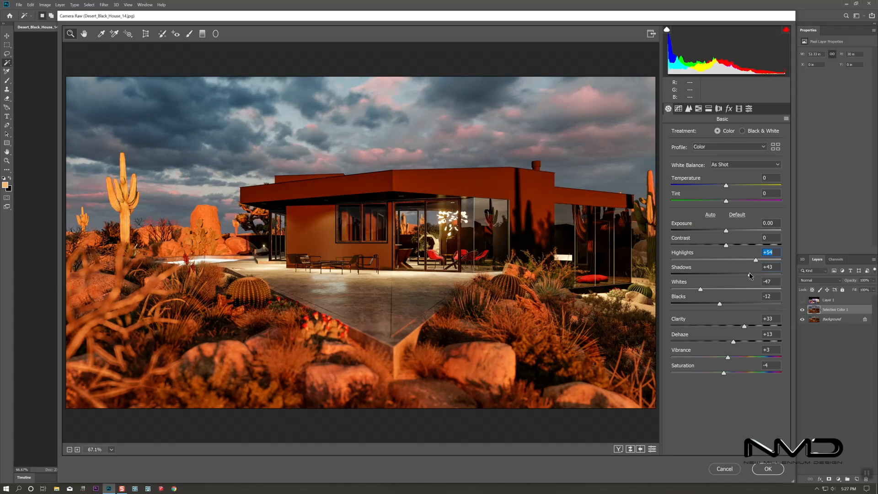
Step: Add Contrast +4 and Temperature +3, raise Vibrance slightly and apply the Camera Raw adjustments
{"action": "left_click_drag", "start_coordinate": [728, 248], "coordinate": [729, 249]}
{"action": "left_click_drag", "start_coordinate": [727, 185], "coordinate": [730, 189]}
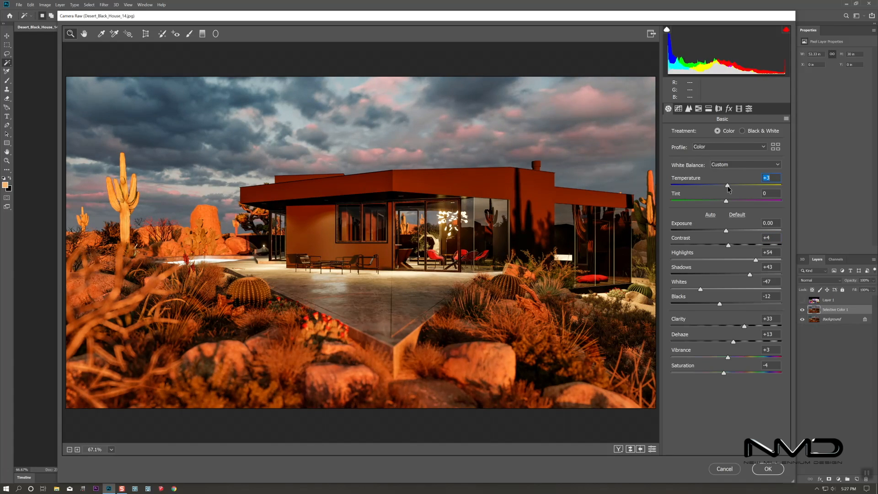
{"action": "mouse_move", "coordinate": [756, 261]}
{"action": "left_mouse_down"}
{"action": "mouse_move", "coordinate": [769, 264]}
{"action": "mouse_move", "coordinate": [756, 261]}
{"action": "mouse_move", "coordinate": [749, 274]}
{"action": "left_mouse_up"}
{"action": "left_click_drag", "start_coordinate": [728, 358], "coordinate": [732, 358]}
{"action": "left_click", "coordinate": [769, 469]}
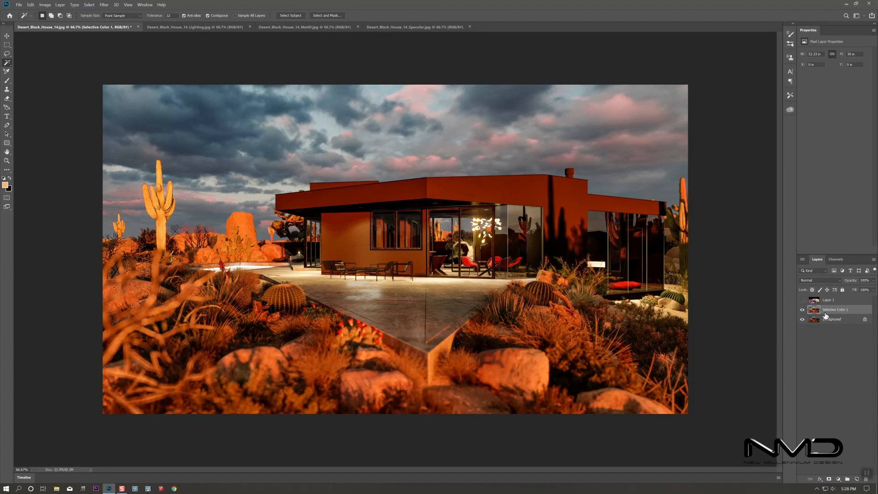
Step: Add a Selective Color adjustment above the merged layer with reds at cyan -7, magenta +3, yellow +15 and more black
{"action": "left_click", "coordinate": [839, 478]}
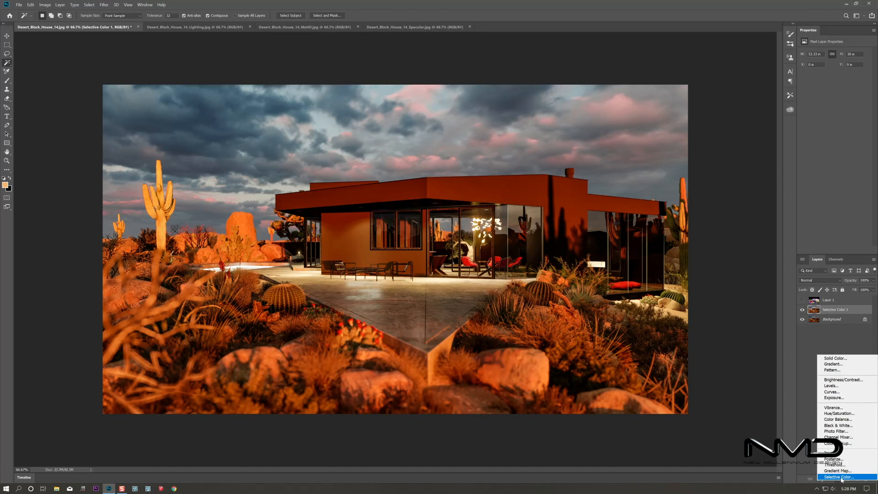
{"action": "left_click", "coordinate": [840, 477]}
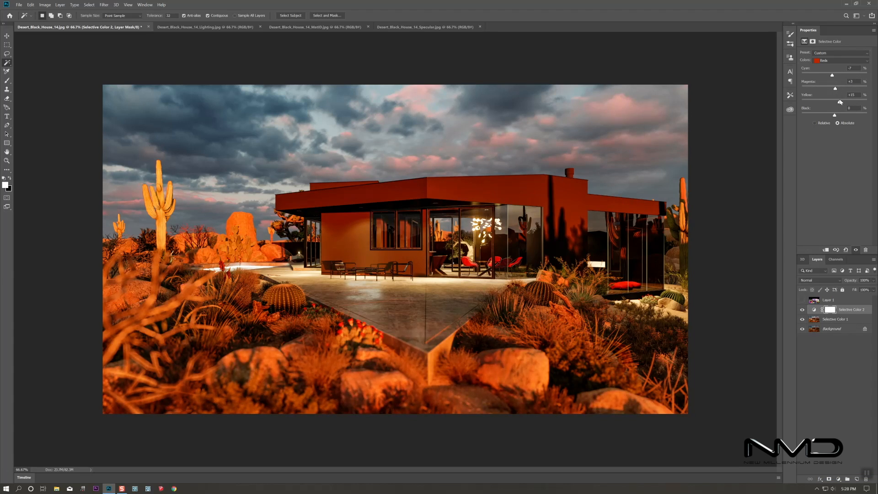
{"action": "left_click_drag", "start_coordinate": [835, 115], "coordinate": [840, 116]}
Step: Add another Selective Color adjustment directly above the merged Selective Color 1 layer and adjust its blues
{"action": "left_click", "coordinate": [836, 320]}
{"action": "left_click", "coordinate": [839, 479]}
{"action": "left_click", "coordinate": [838, 474]}
{"action": "left_click", "coordinate": [842, 61]}
{"action": "left_click", "coordinate": [837, 86]}
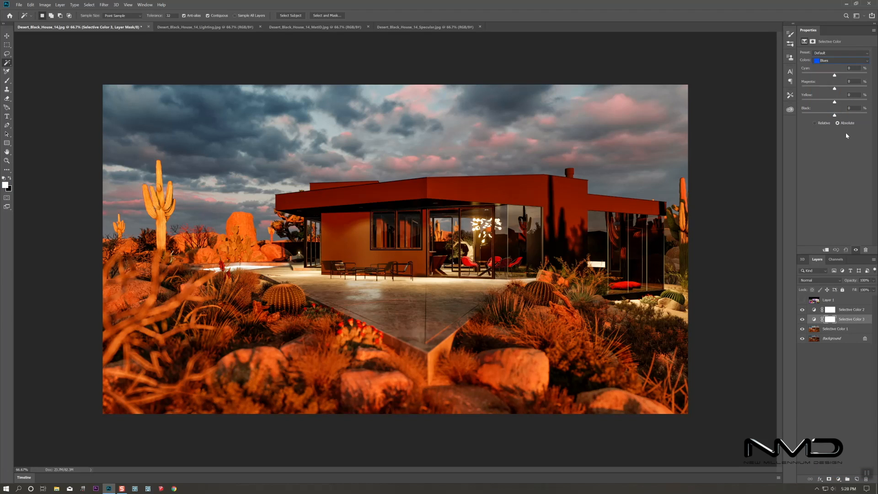
{"action": "left_click_drag", "start_coordinate": [835, 77], "coordinate": [841, 100]}
Step: Add a third Selective Color adjustment above the merged image layer with yellows at cyan +7, magenta +7 and slightly more black
{"action": "left_click", "coordinate": [835, 329]}
{"action": "left_click", "coordinate": [839, 479]}
{"action": "left_click", "coordinate": [831, 480]}
{"action": "left_click", "coordinate": [841, 61]}
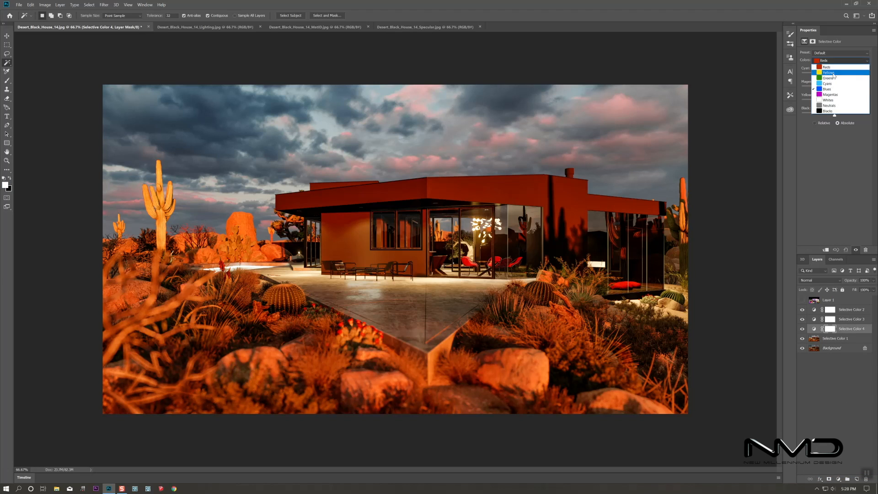
{"action": "left_click", "coordinate": [837, 73]}
{"action": "left_click_drag", "start_coordinate": [835, 76], "coordinate": [840, 76]}
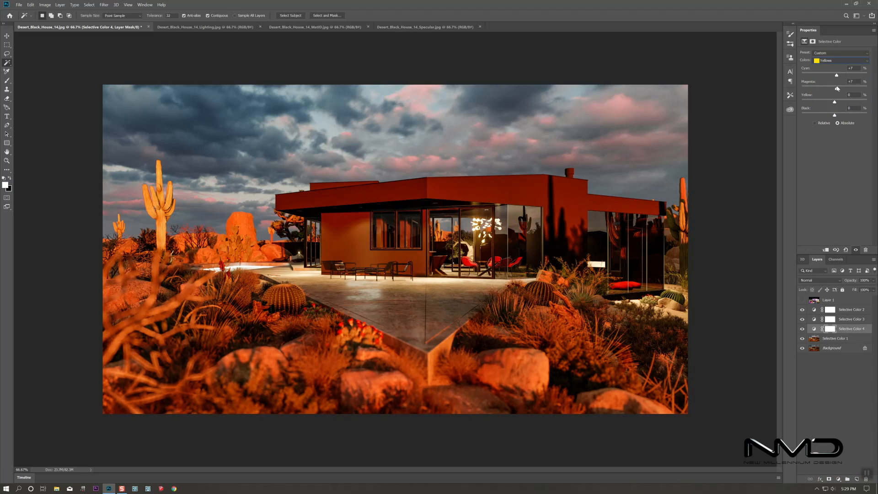
{"action": "left_click_drag", "start_coordinate": [835, 114], "coordinate": [838, 115]}
Step: Group the three Selective Color adjustments with the merged image layer and compare the image with and without the group
{"action": "left_click", "coordinate": [846, 338]}
{"action": "left_click", "coordinate": [846, 309], "text": "shift"}
{"action": "right_click", "coordinate": [846, 310]}
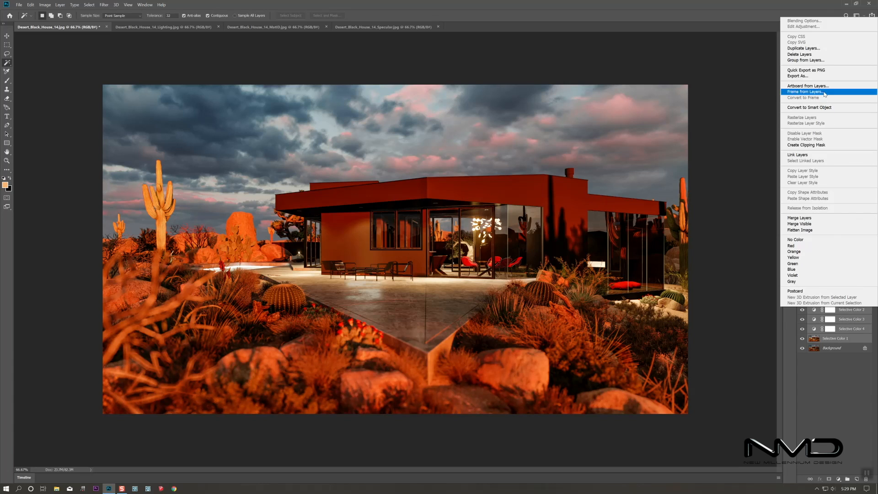
{"action": "left_click", "coordinate": [818, 67]}
{"action": "key", "text": "Return"}
{"action": "left_click", "coordinate": [802, 310]}
{"action": "left_click", "coordinate": [802, 310]}
{"action": "left_click", "coordinate": [803, 311]}
{"action": "left_click", "coordinate": [802, 310]}
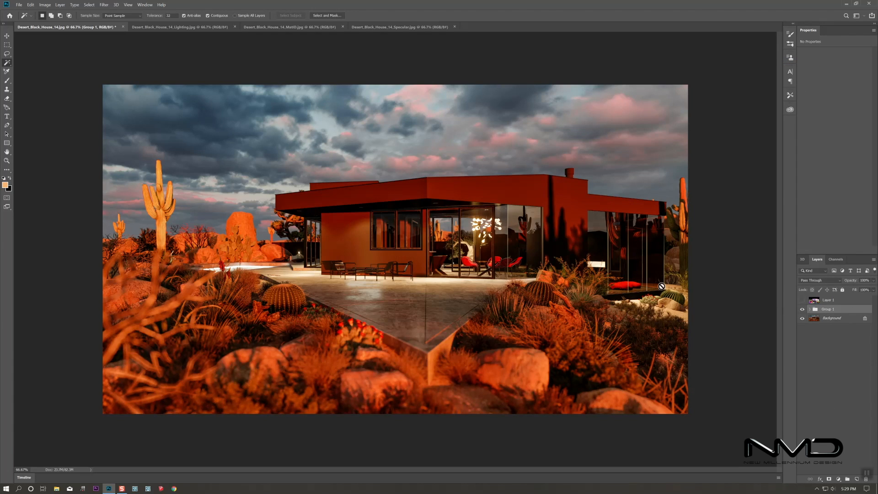
Step: Paint a soft light spot under the roof overhang on a new layer and duplicate that layer twice
{"action": "left_click", "coordinate": [857, 479]}
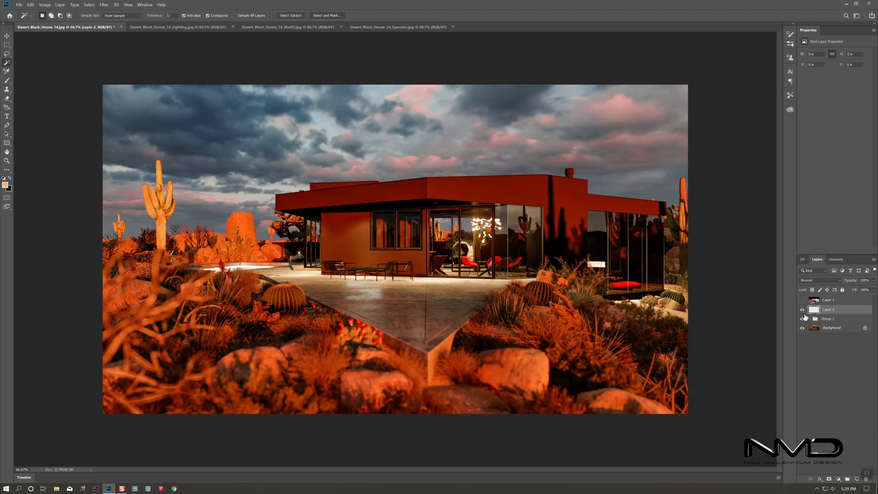
{"action": "left_click", "coordinate": [7, 80]}
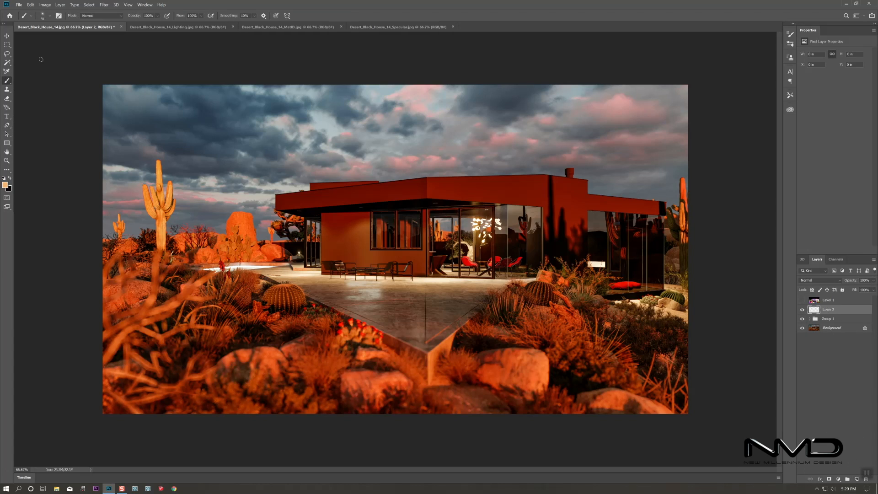
{"action": "left_click", "coordinate": [298, 211]}
{"action": "left_click_drag", "start_coordinate": [848, 311], "coordinate": [857, 479]}
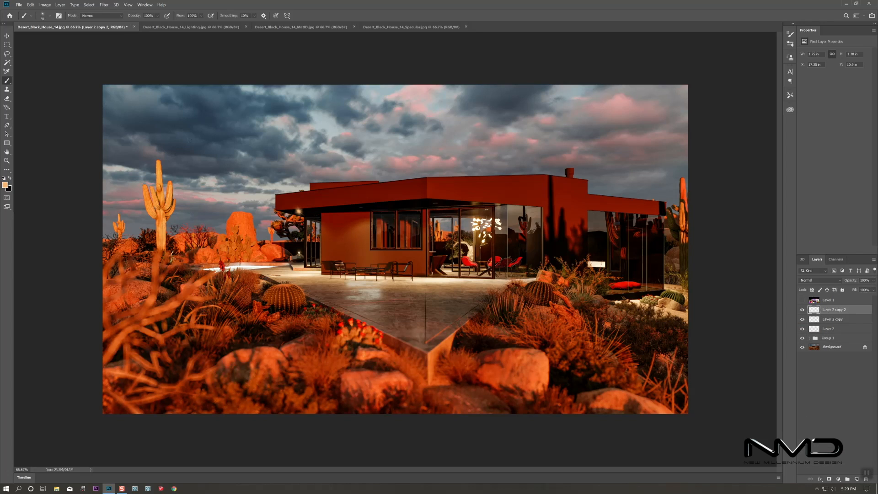
Step: Move the two duplicated light spots along the roof overhang to serve as further soffit lights
{"action": "key", "text": "v"}
{"action": "left_click_drag", "start_coordinate": [299, 211], "coordinate": [433, 210]}
{"action": "left_click_drag", "start_coordinate": [455, 261], "coordinate": [451, 244]}
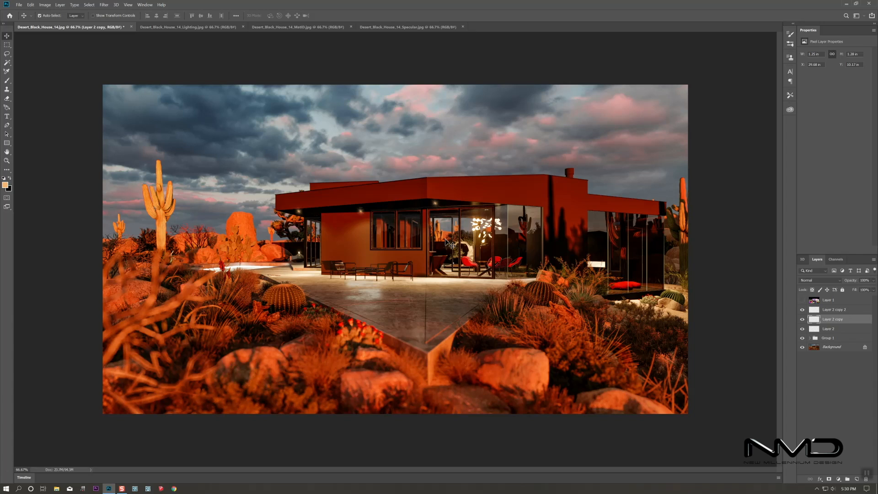
Step: Free-transform the three light spot layers one by one, rotating Layer 2 about -37° and Layer 2 copy 2 about -45°
{"action": "left_click", "coordinate": [840, 330]}
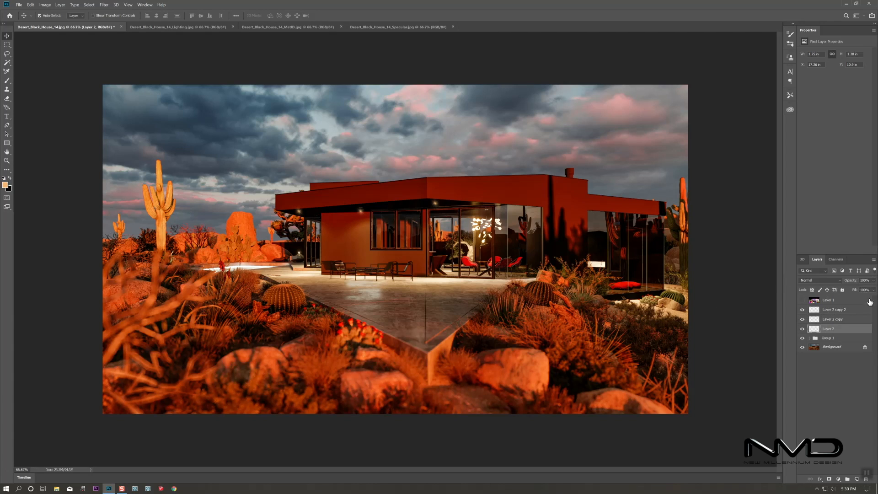
{"action": "left_click", "coordinate": [840, 320]}
{"action": "left_click", "coordinate": [842, 310]}
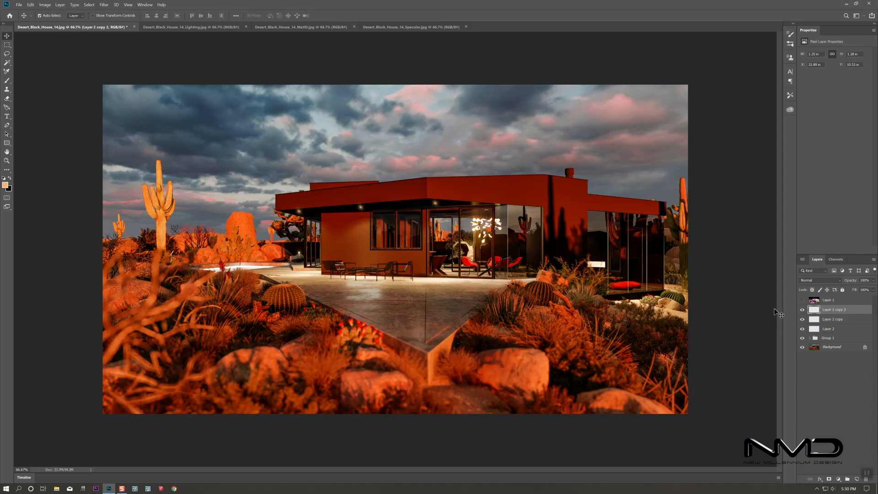
{"action": "left_click", "coordinate": [842, 329]}
{"action": "key", "text": "ctrl"}
{"action": "key", "text": "ctrl+t"}
{"action": "left_click_drag", "start_coordinate": [312, 196], "coordinate": [302, 191]}
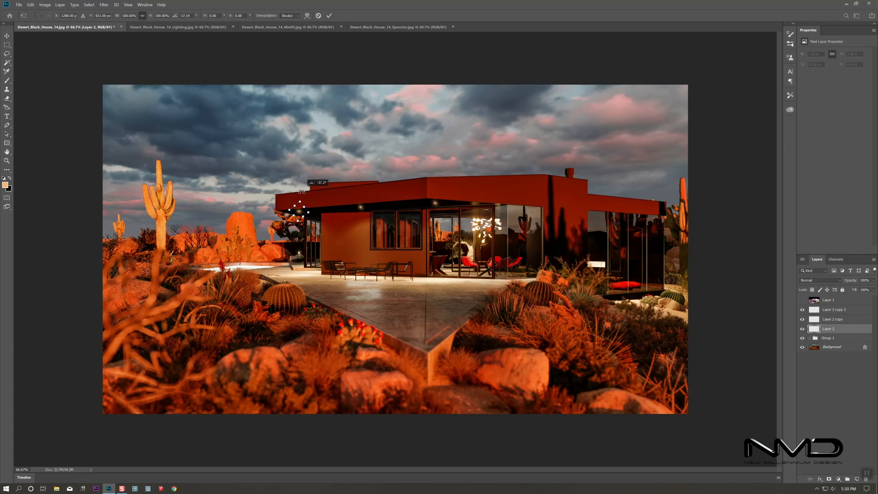
{"action": "left_click", "coordinate": [833, 319]}
{"action": "key", "text": "ctrl+t"}
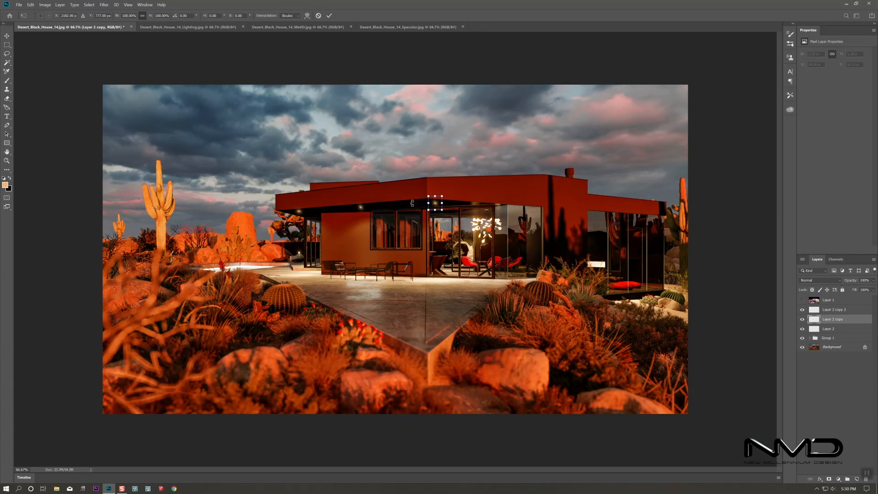
{"action": "left_click", "coordinate": [833, 310]}
{"action": "key", "text": "ctrl+t"}
{"action": "left_click_drag", "start_coordinate": [366, 190], "coordinate": [380, 179]}
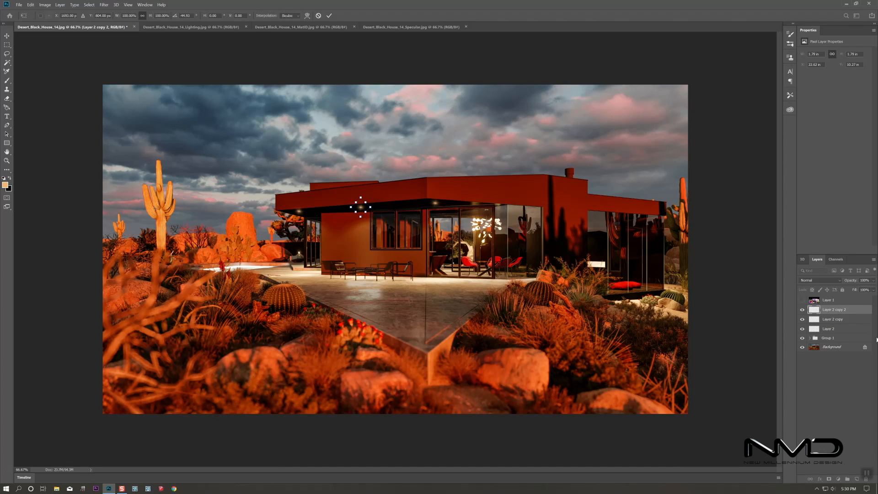
Step: Move the three light spot layers into Group 1 and compare the image with the group hidden and shown
{"action": "left_click", "coordinate": [834, 339]}
{"action": "left_click", "coordinate": [841, 312], "text": "shift"}
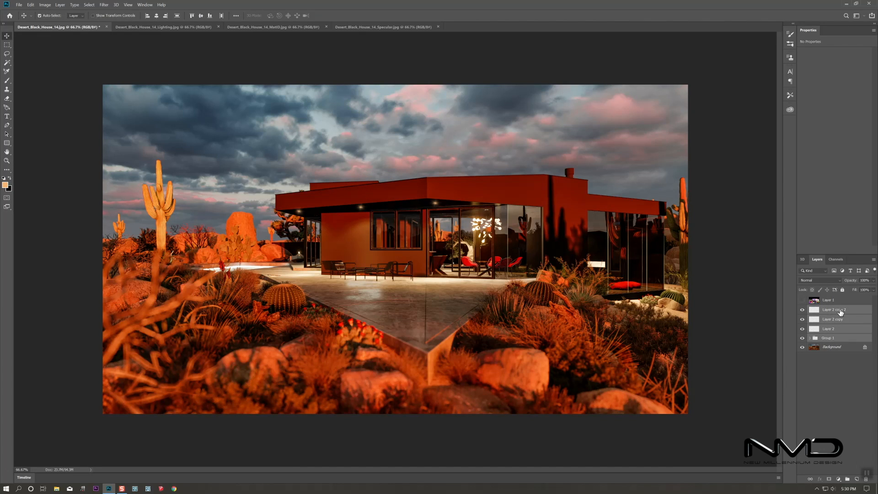
{"action": "left_click", "coordinate": [831, 328]}
{"action": "left_click", "coordinate": [831, 312], "text": "shift"}
{"action": "left_click_drag", "start_coordinate": [830, 312], "coordinate": [829, 339]}
{"action": "left_click", "coordinate": [802, 309]}
{"action": "left_click", "coordinate": [802, 309]}
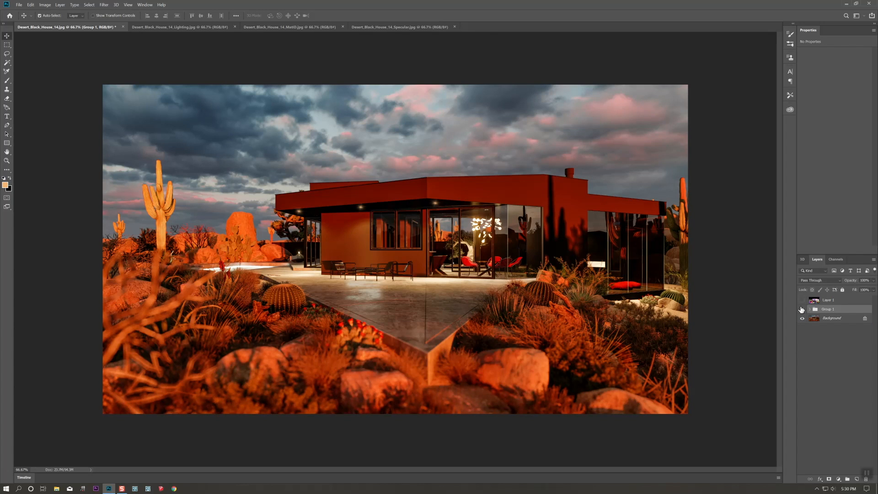